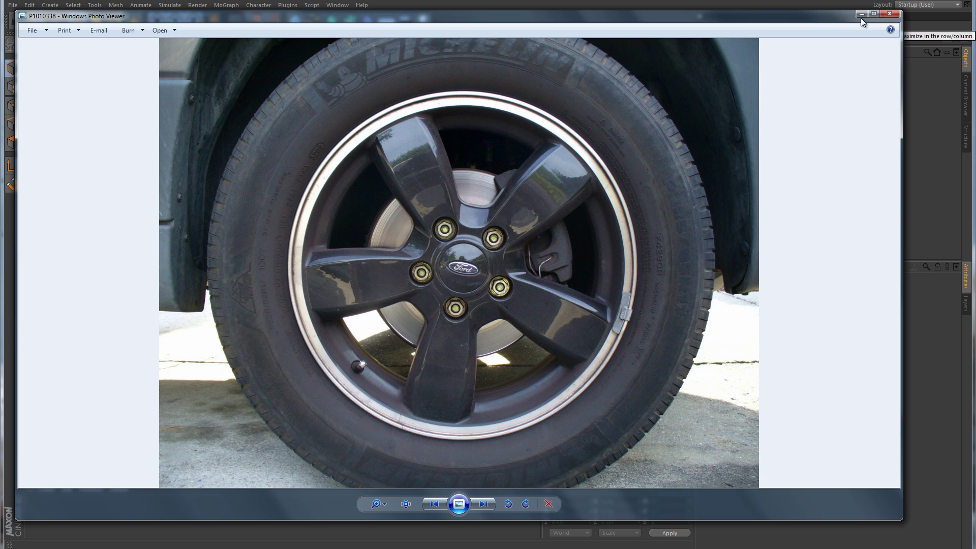
# Close the Ford wheel photo window in Windows Photo Viewer.
pyautogui.click(889, 14)
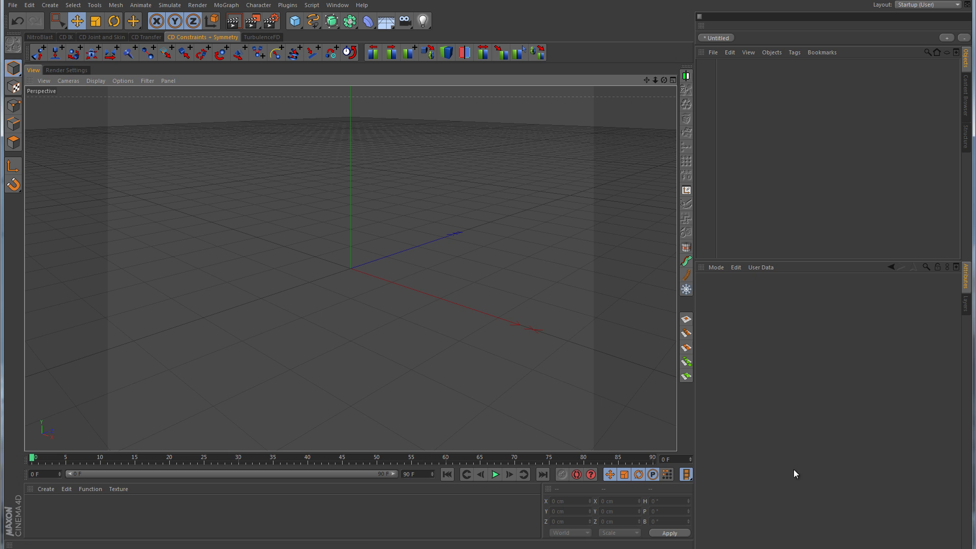
pyautogui.click(810, 536)
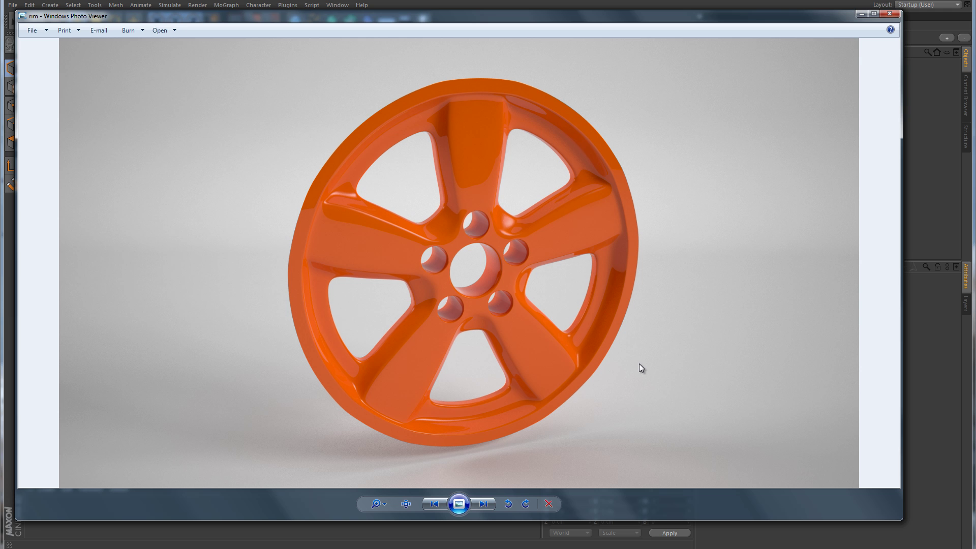
# Close the rim photo, maximize the Front view and turn off its grid display filter.
pyautogui.click(860, 15)
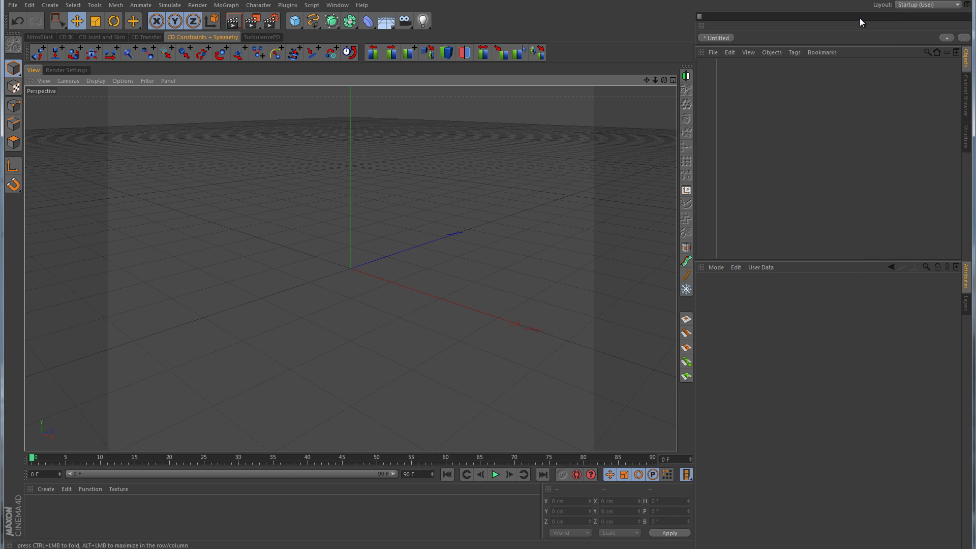
pyautogui.middleClick(492, 264)
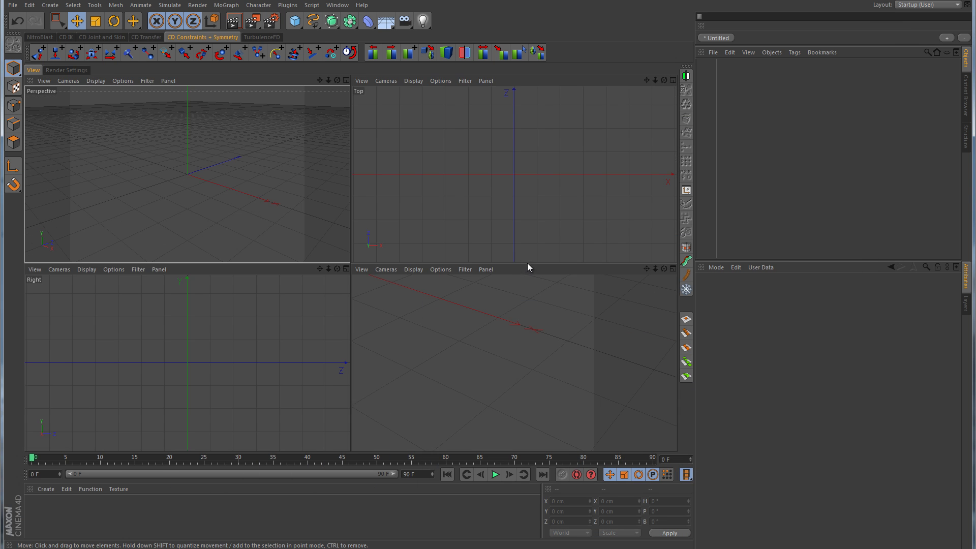
pyautogui.middleClick(480, 343)
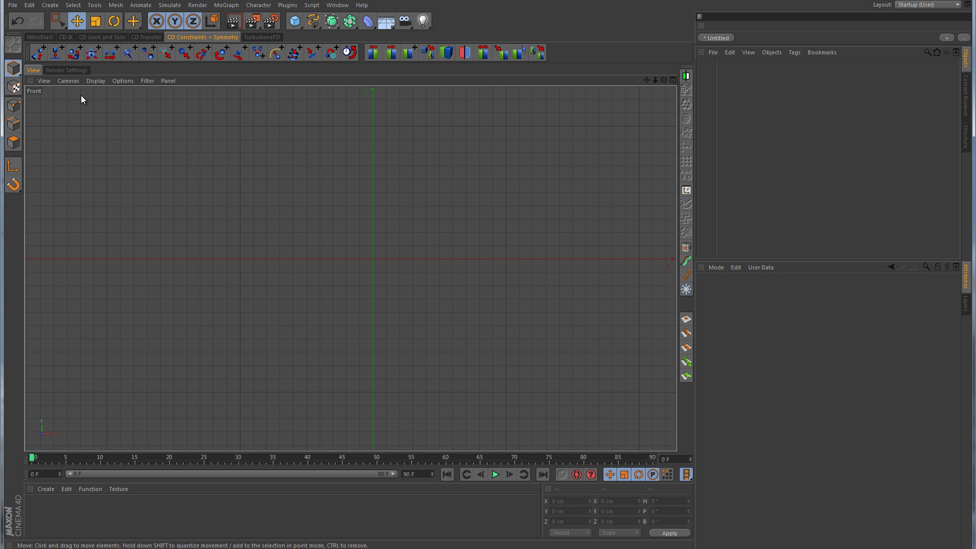
pyautogui.click(146, 81)
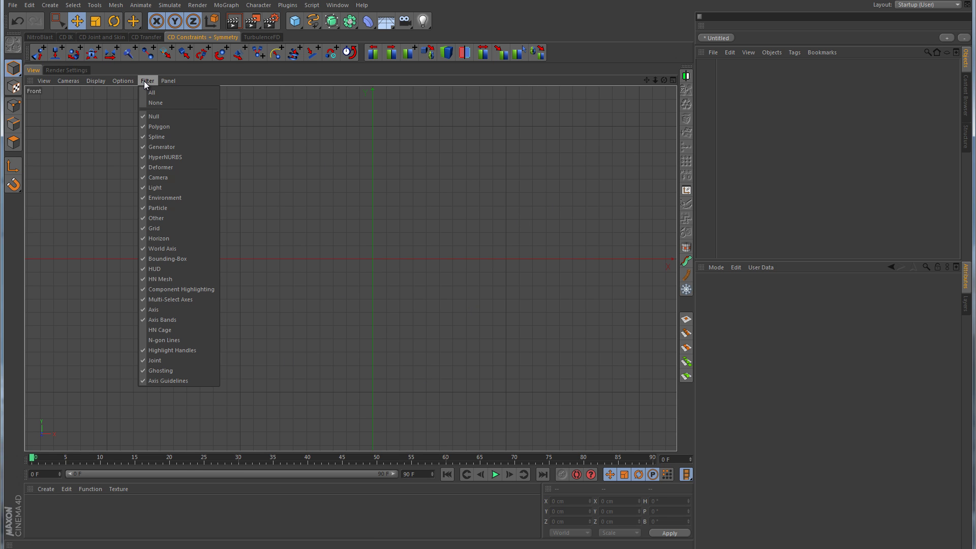
pyautogui.click(158, 230)
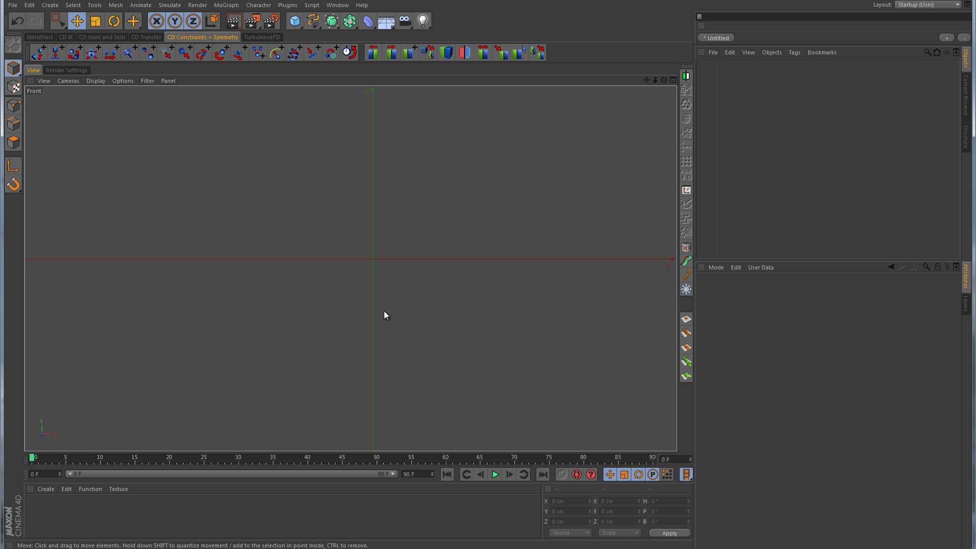
# Drag P1010338.jpg from Downloads into the Front view as its backdrop, then minimize Explorer.
pyautogui.click(52, 543)
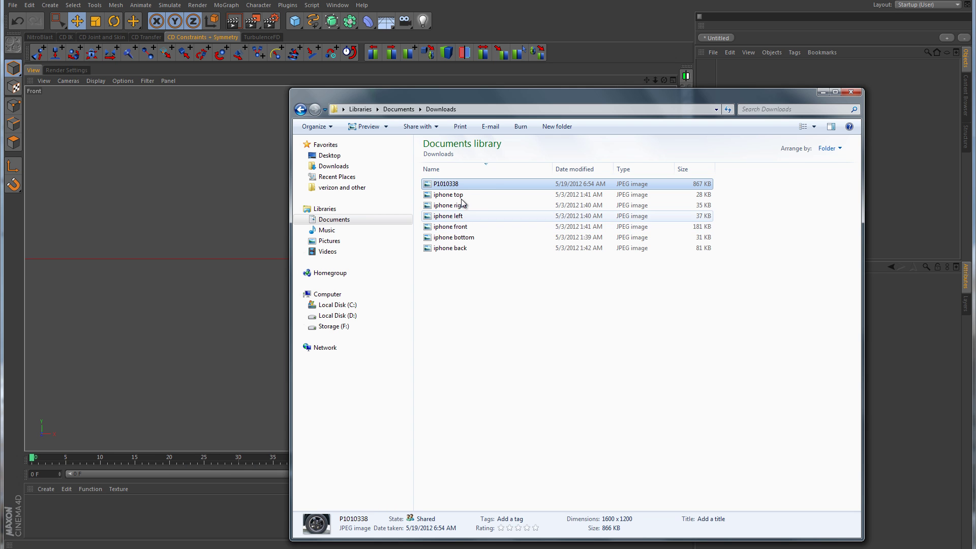
pyautogui.moveTo(444, 95); pyautogui.dragTo(552, 67)
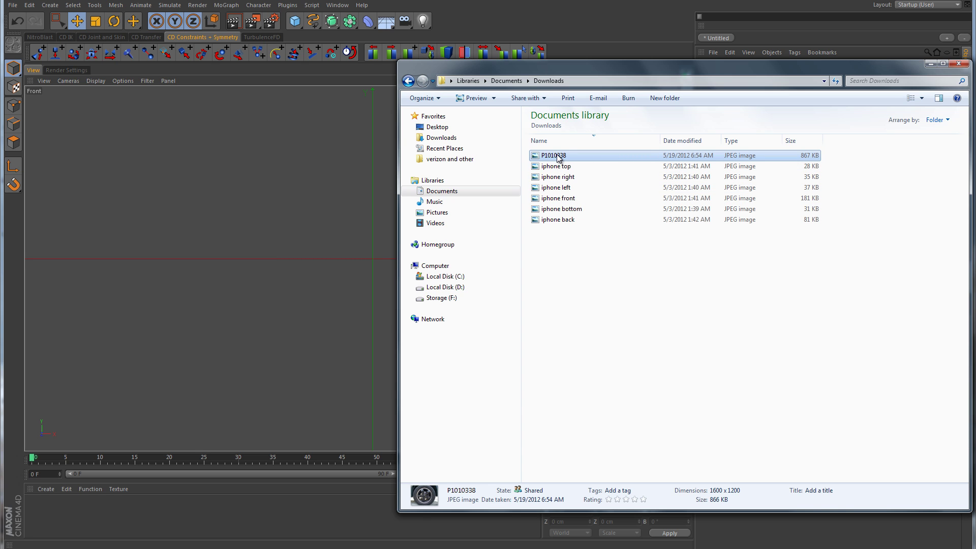
pyautogui.moveTo(557, 158); pyautogui.dragTo(264, 206)
pyautogui.click(930, 65)
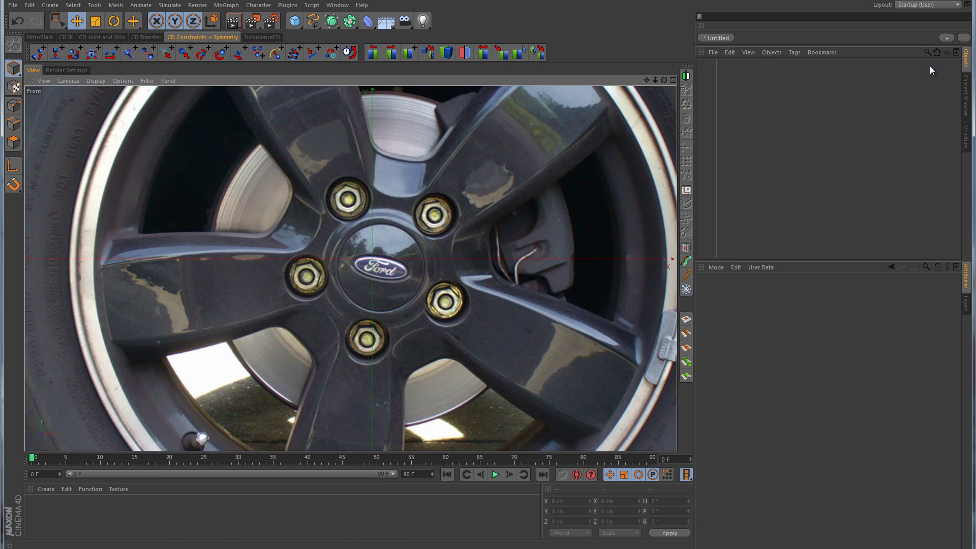
# Show the Front viewport's Back tab with the P1010338 background image settings.
pyautogui.click(523, 315)
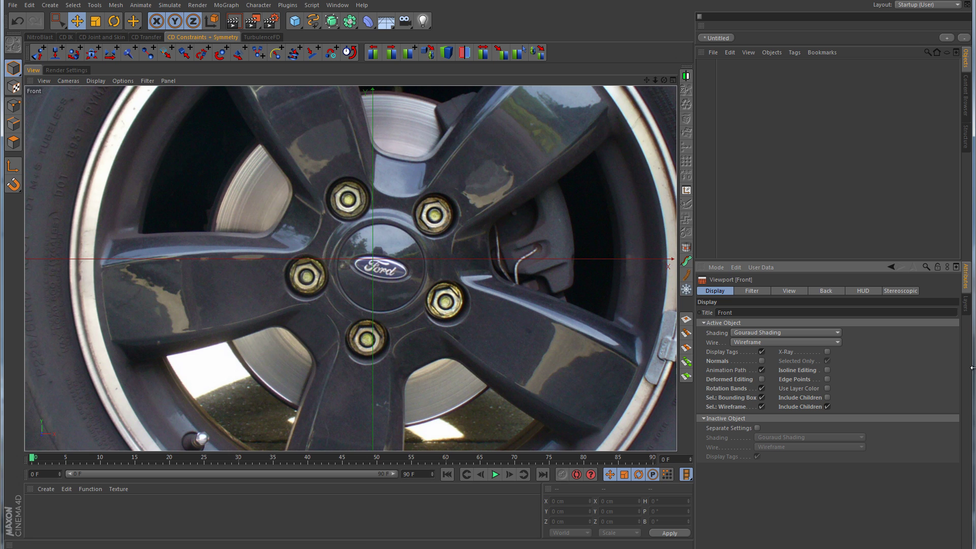
pyautogui.click(833, 289)
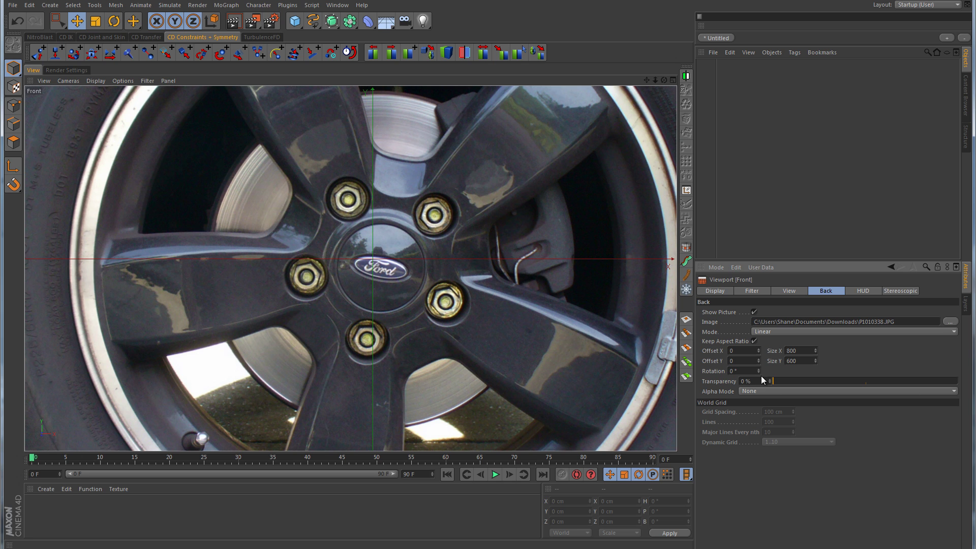
# Set the background photo's rotation to 25° and its offsets to X -2, Y 7.
pyautogui.moveTo(760, 373); pyautogui.dragTo(758, 371)
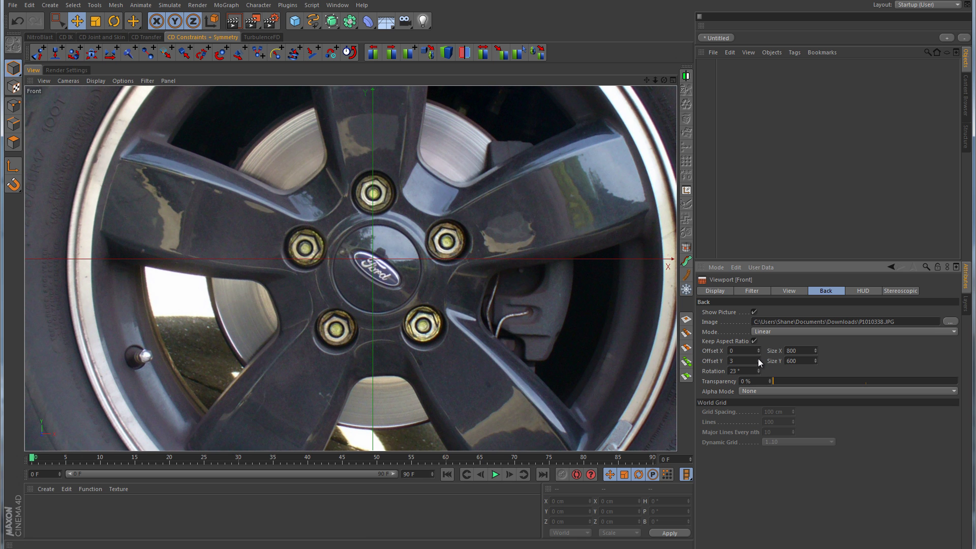
pyautogui.moveTo(757, 359); pyautogui.dragTo(758, 352)
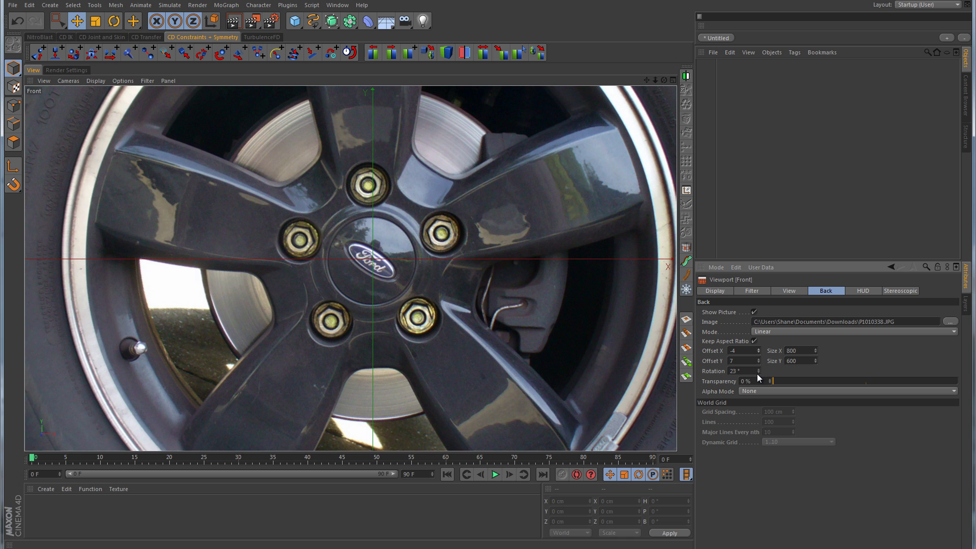
pyautogui.click(757, 374)
pyautogui.moveTo(758, 370); pyautogui.dragTo(758, 365)
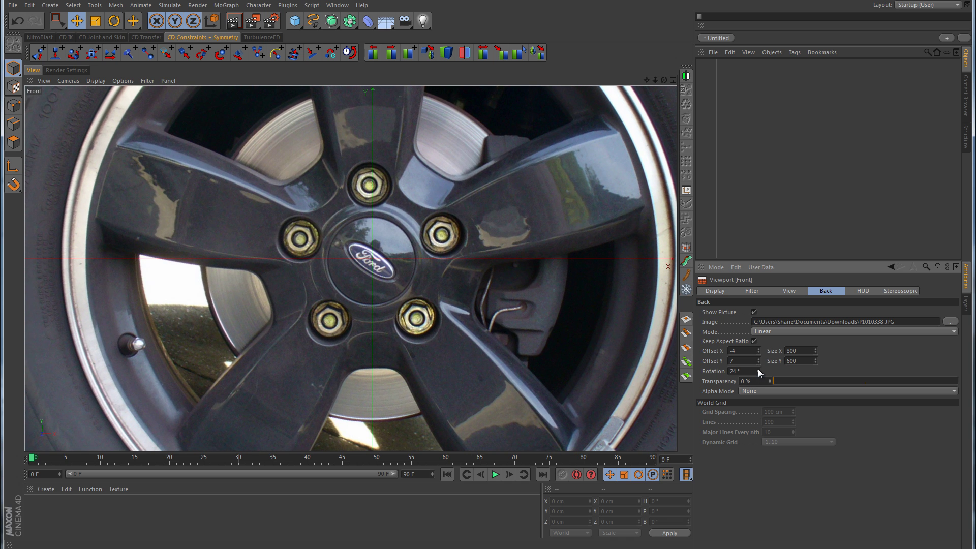
pyautogui.click(757, 368)
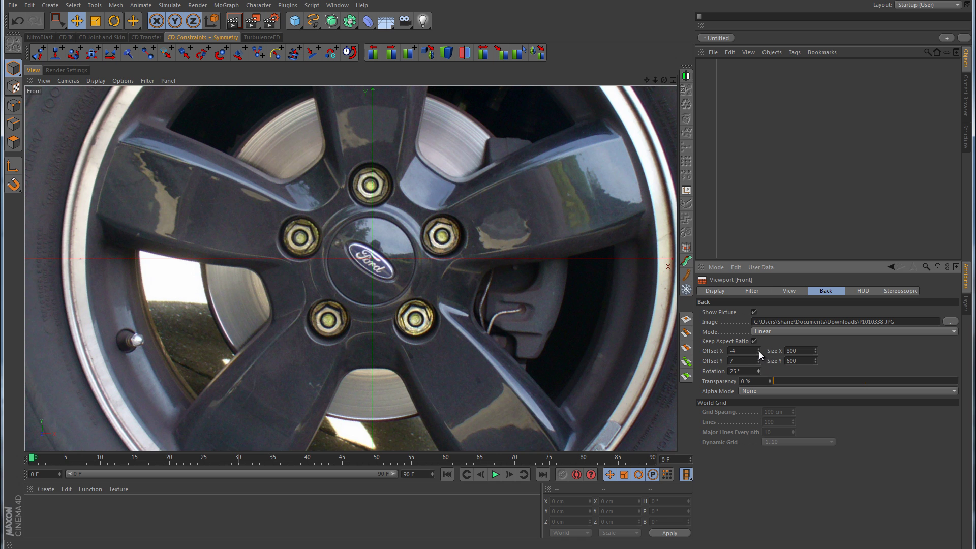
pyautogui.moveTo(758, 352); pyautogui.dragTo(758, 349)
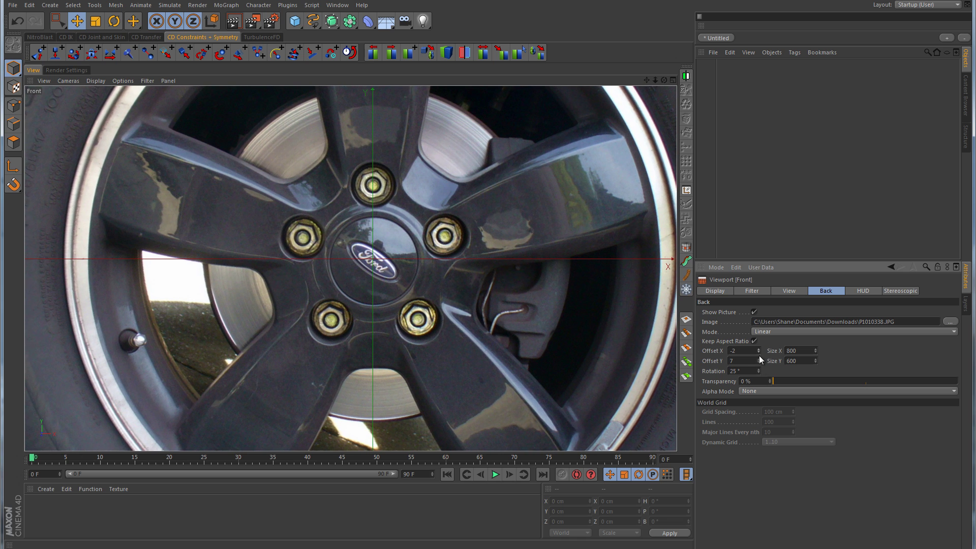
pyautogui.click(759, 364)
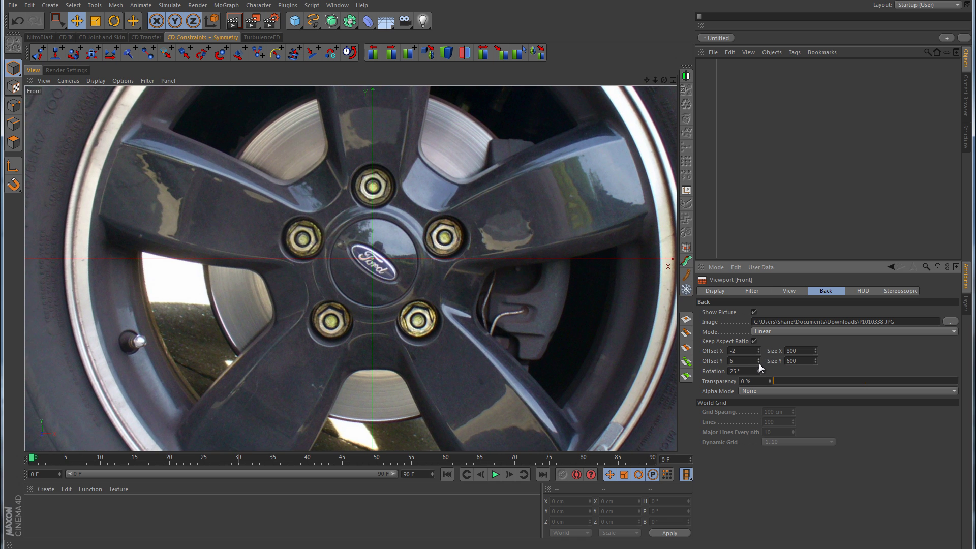
pyautogui.click(758, 358)
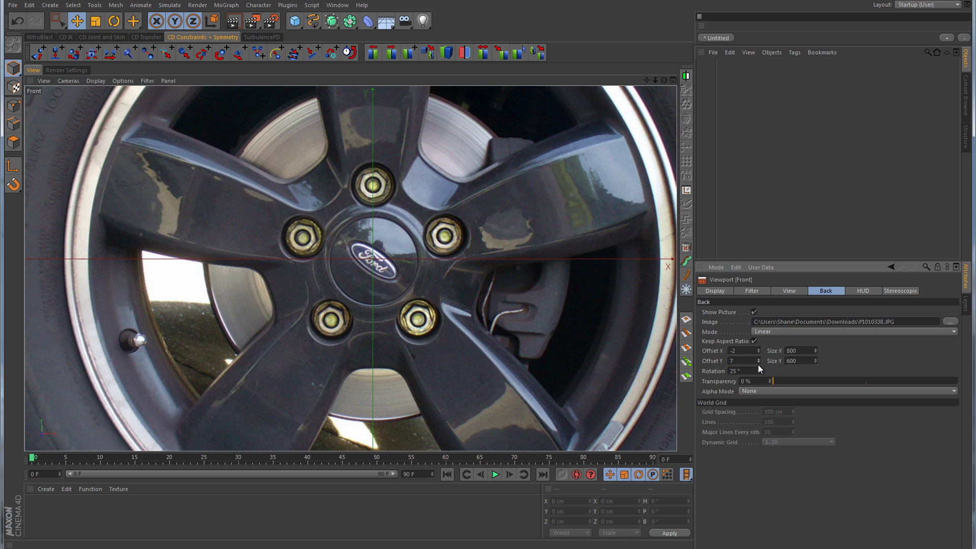
pyautogui.click(758, 368)
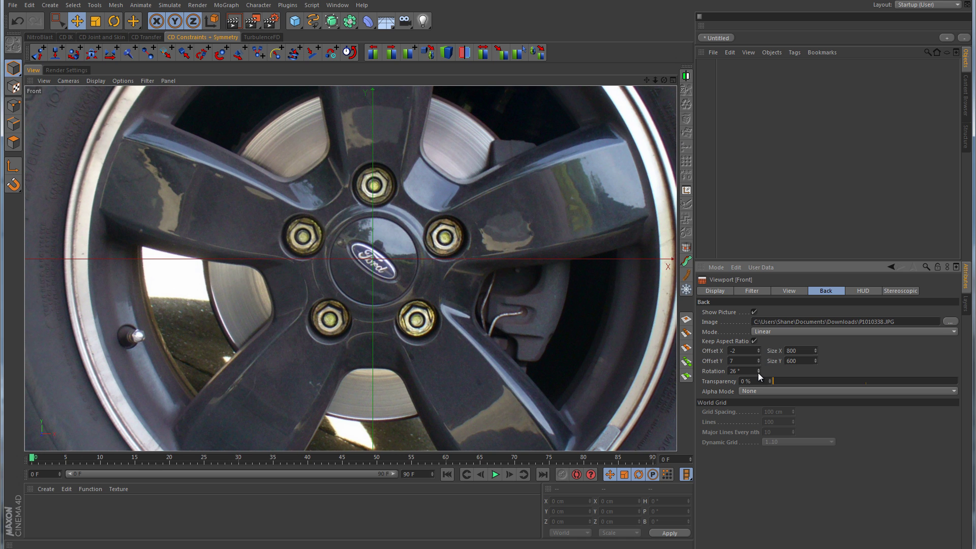
pyautogui.click(758, 373)
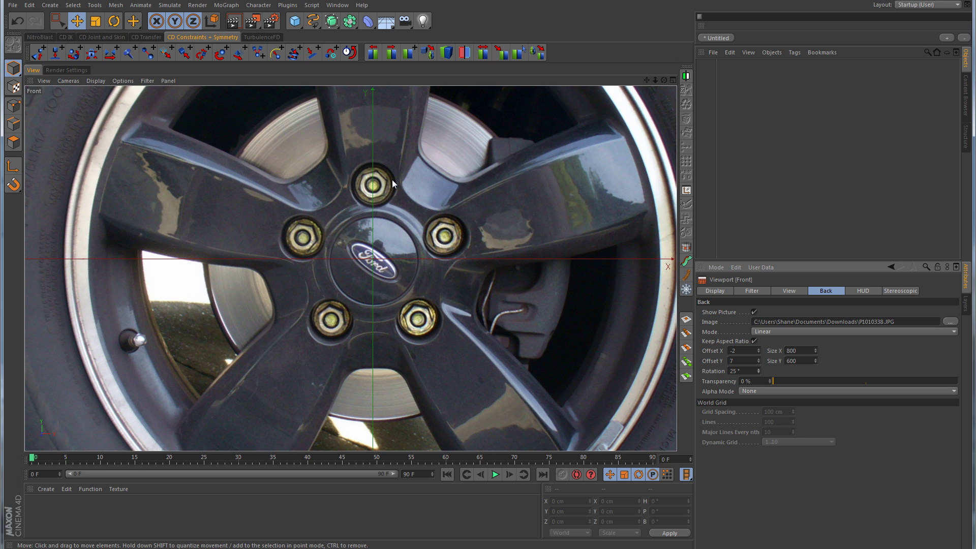
# Add a Disc primitive to the scene over the wheel hub in the front view.
pyautogui.scroll(3, 481, 170)
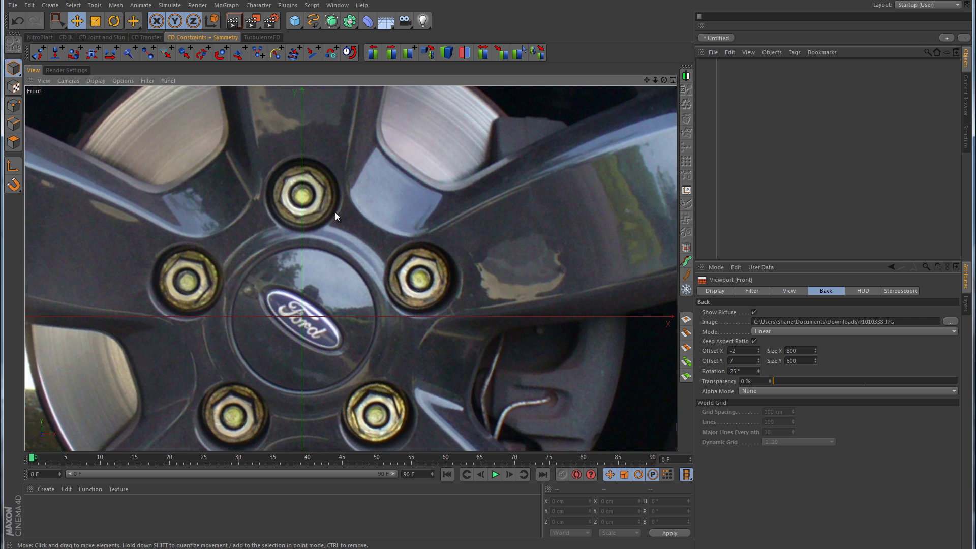
pyautogui.keyDown('alt'); pyautogui.moveTo(335, 216); pyautogui.dragTo(375, 279, button='middle'); pyautogui.keyUp('alt')
pyautogui.scroll(2, 337, 268)
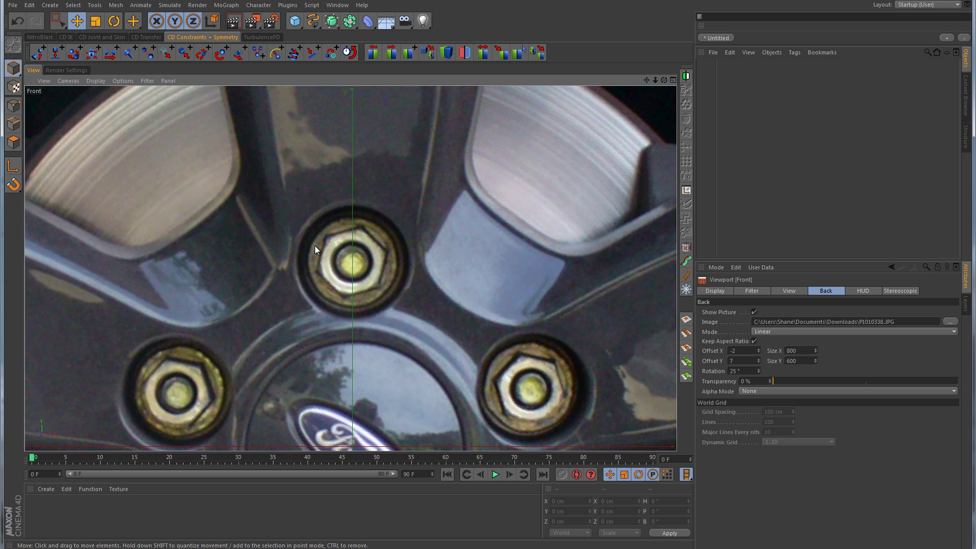
pyautogui.click(294, 21)
pyautogui.click(346, 53)
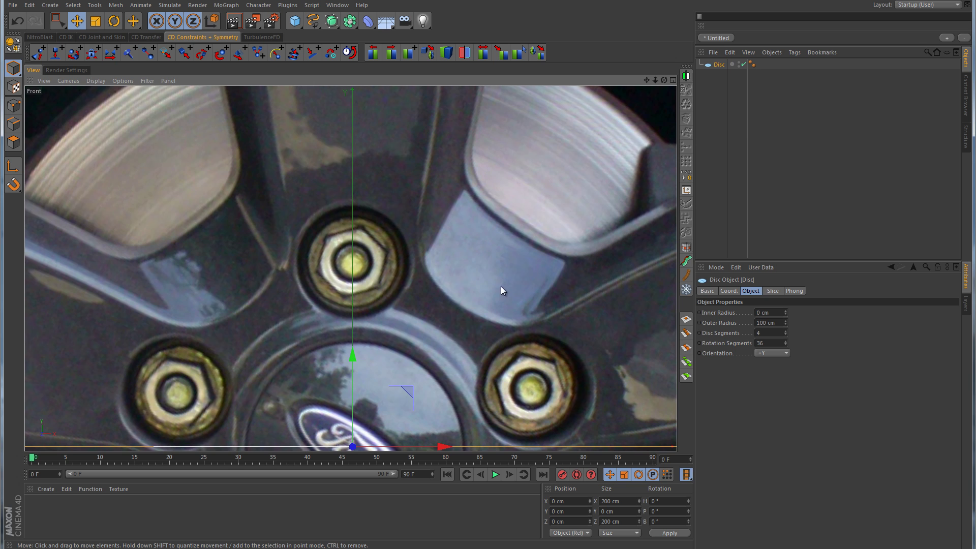
pyautogui.scroll(-3, 502, 291)
pyautogui.keyDown('alt'); pyautogui.moveTo(475, 309); pyautogui.dragTo(413, 226, button='middle'); pyautogui.keyUp('alt')
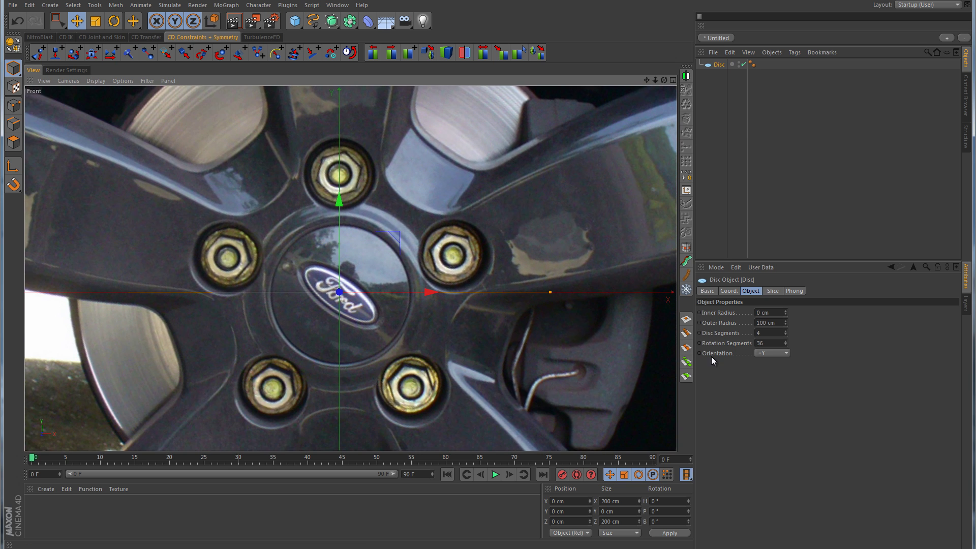
# Orient the disc to face the front view and set its outer radius to 19 cm.
pyautogui.click(774, 353)
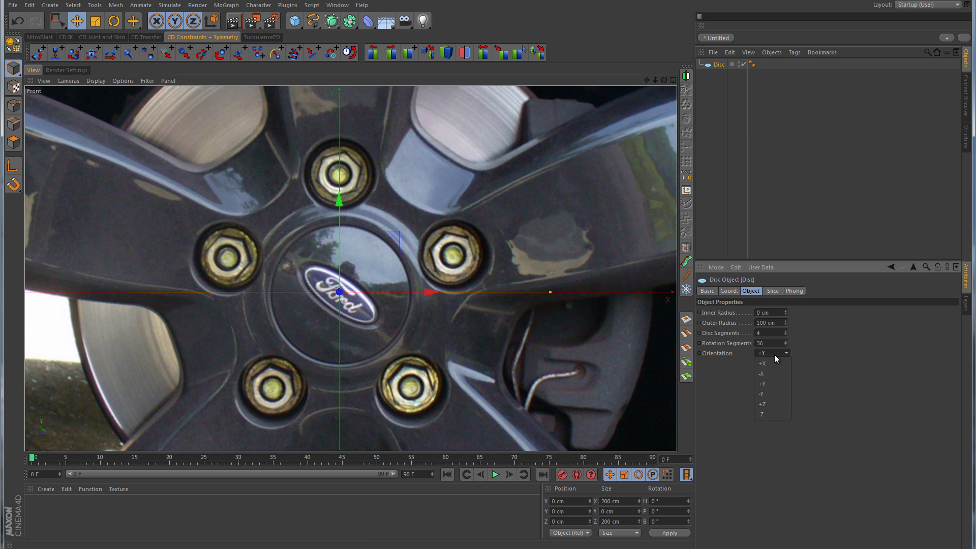
pyautogui.click(773, 405)
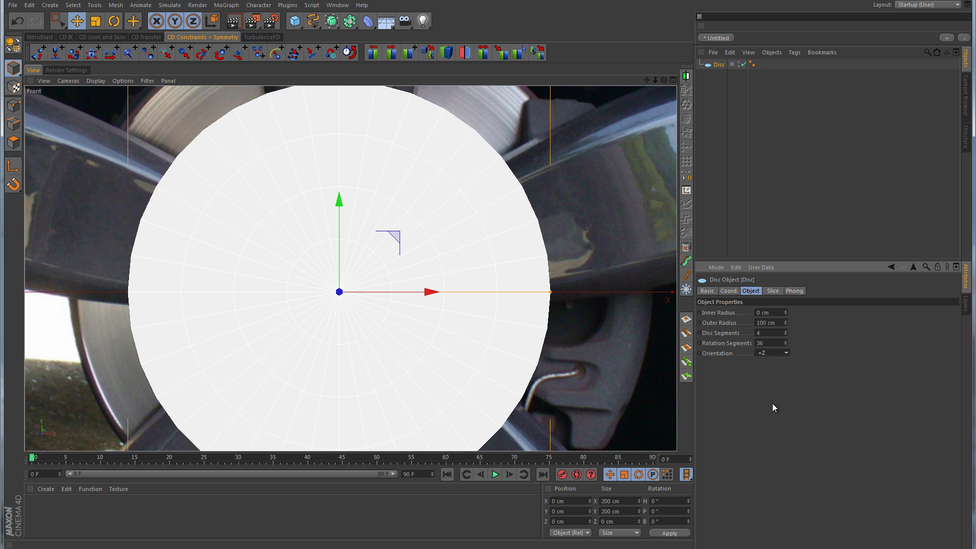
pyautogui.scroll(-3, 447, 284)
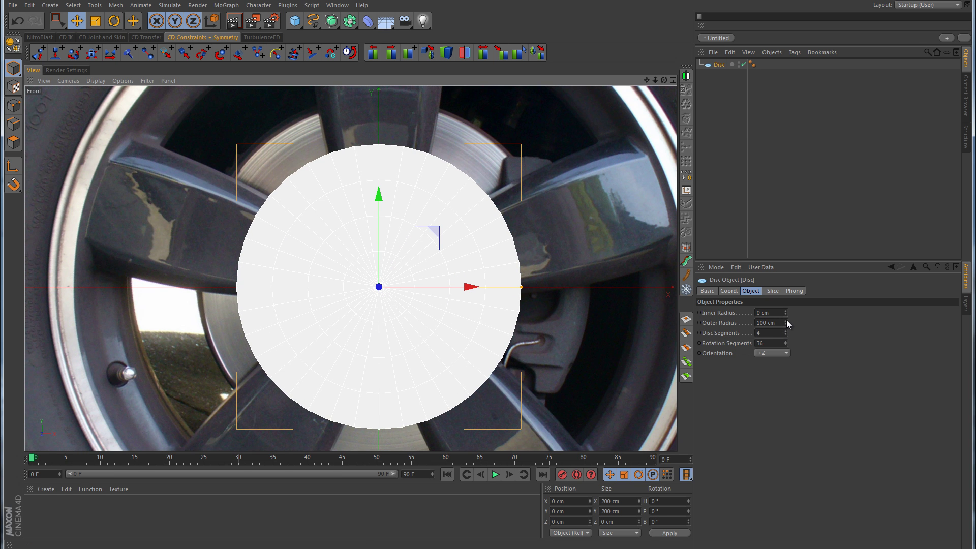
pyautogui.moveTo(786, 322); pyautogui.dragTo(786, 321)
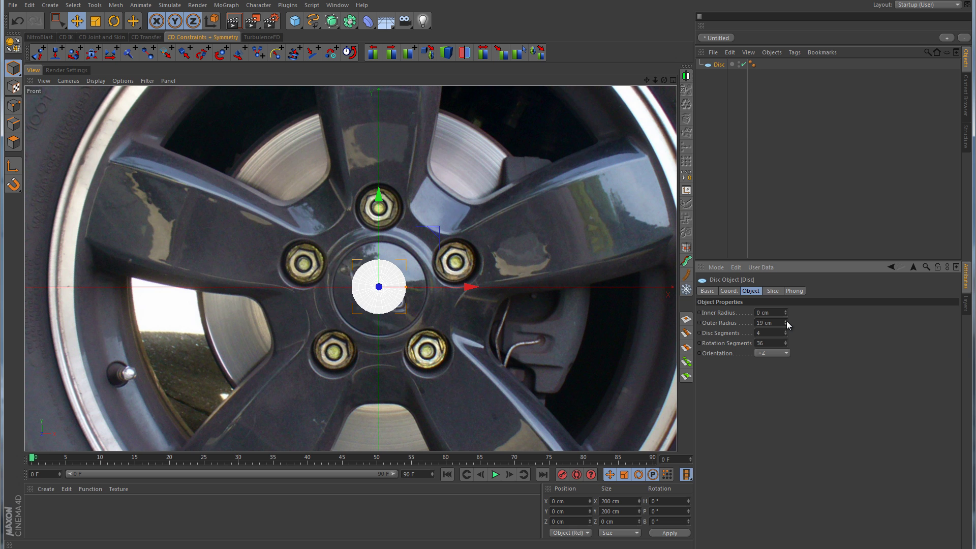
pyautogui.scroll(1, 459, 228)
pyautogui.scroll(3, 459, 228)
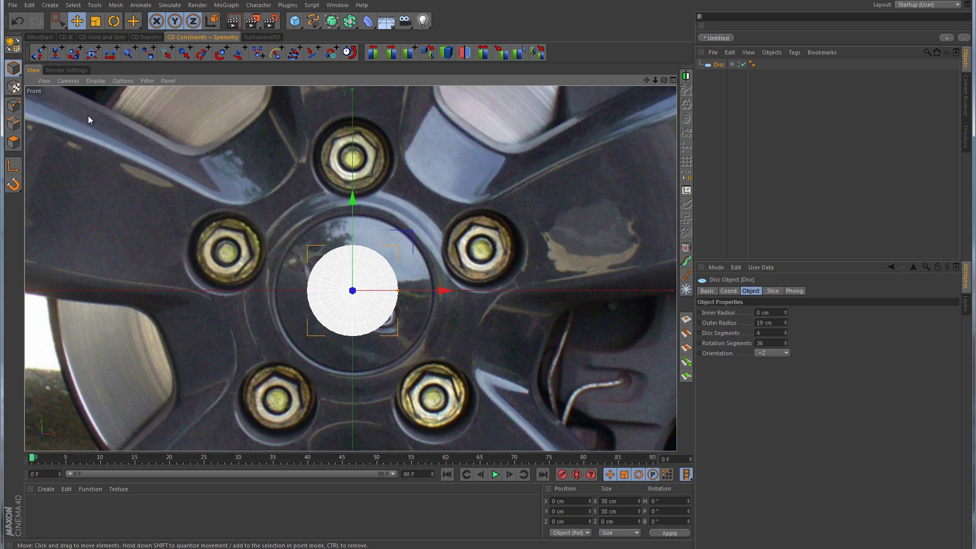
# Move the disc up along Y onto the top lug nut.
pyautogui.click(97, 81)
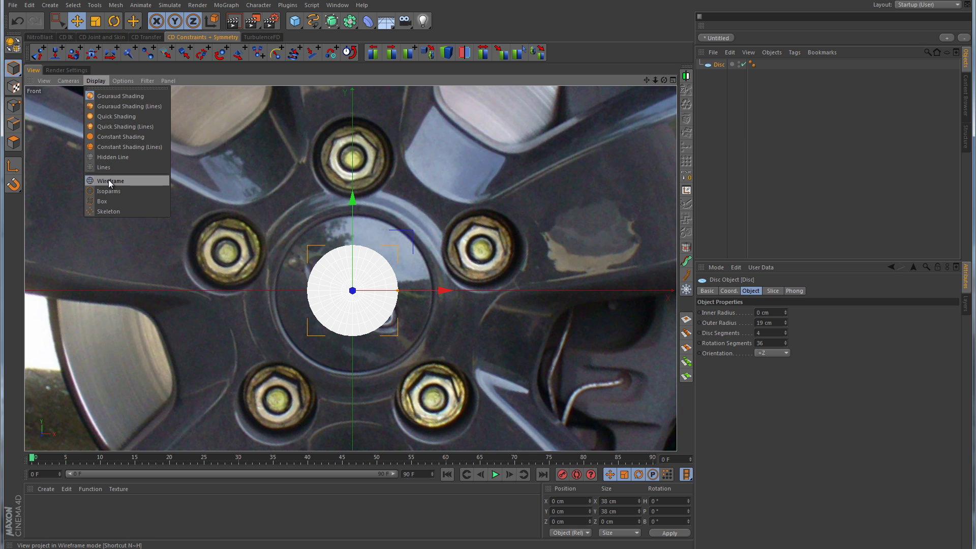
pyautogui.click(376, 301)
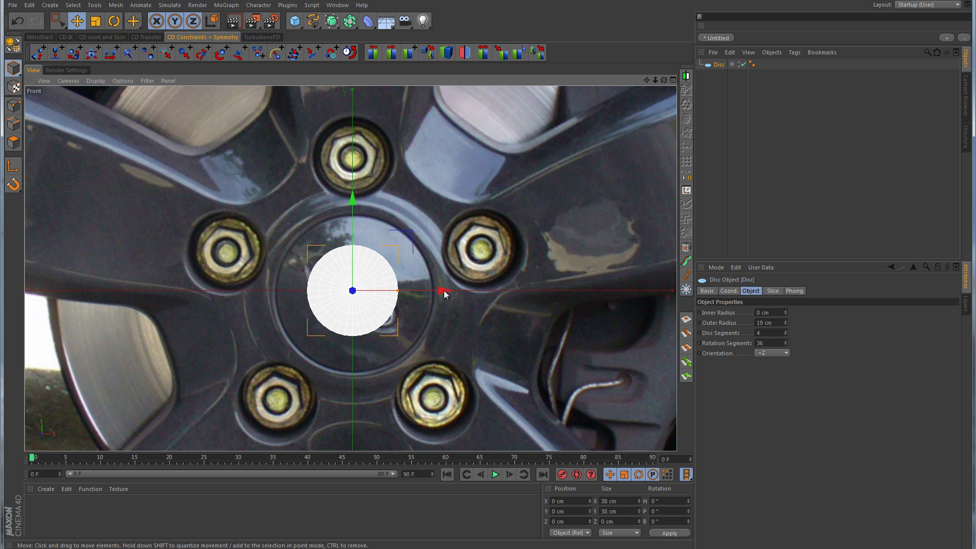
pyautogui.scroll(1, 422, 337)
pyautogui.scroll(3, 421, 336)
pyautogui.keyDown('alt'); pyautogui.moveTo(459, 253); pyautogui.dragTo(501, 340, button='middle'); pyautogui.keyUp('alt')
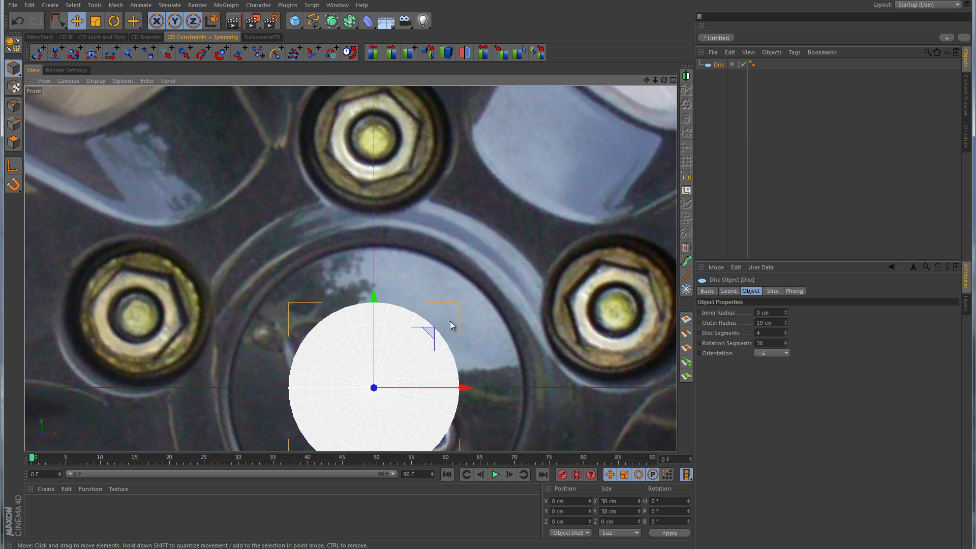
pyautogui.moveTo(374, 311); pyautogui.dragTo(375, 187)
pyautogui.keyDown('alt'); pyautogui.moveTo(443, 138); pyautogui.dragTo(430, 297, button='middle'); pyautogui.keyUp('alt')
pyautogui.moveTo(390, 277); pyautogui.dragTo(387, 211)
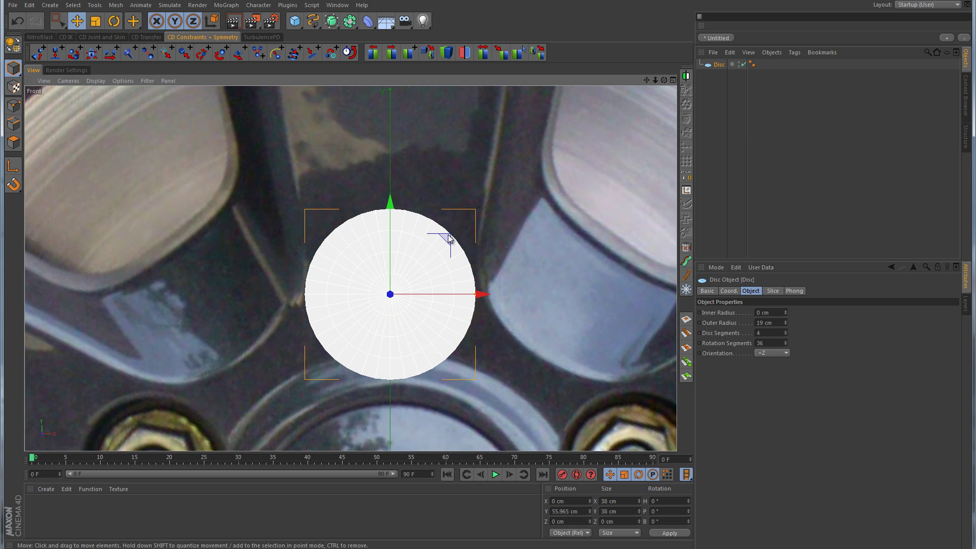
# Set the disc's outer radius to 18 cm and fine-tune its position over the nut.
pyautogui.click(785, 324)
pyautogui.click(785, 325)
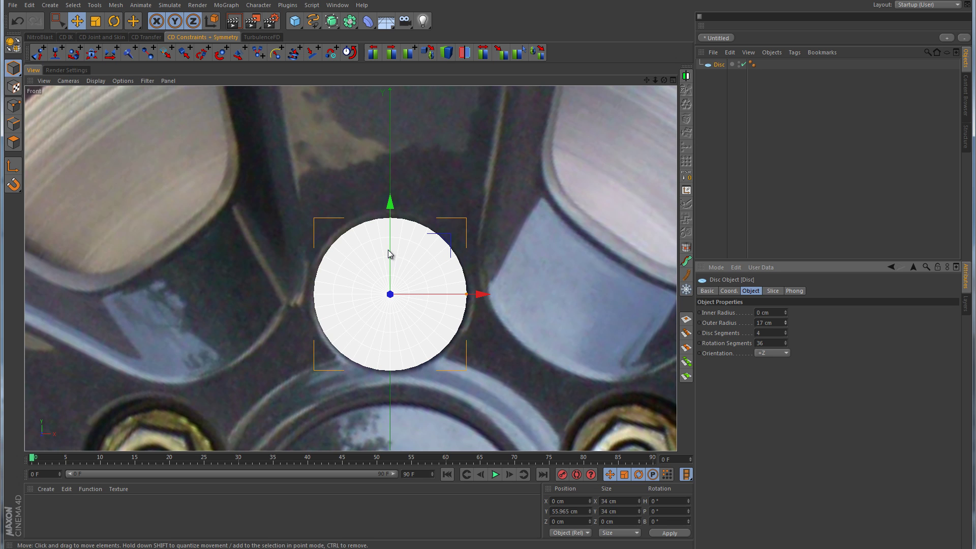
pyautogui.moveTo(390, 249)
pyautogui.mouseDown()
pyautogui.moveTo(395, 263)
pyautogui.moveTo(394, 249)
pyautogui.mouseUp()
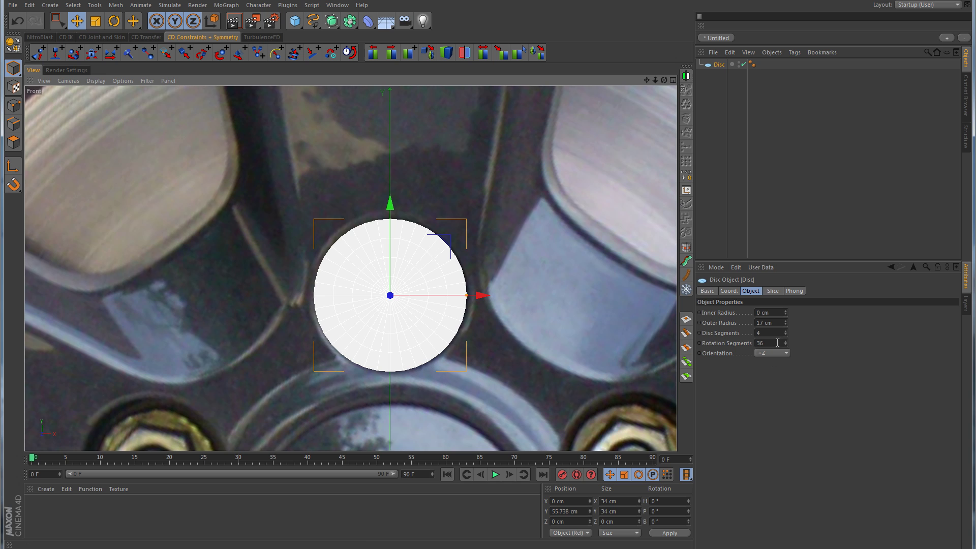
pyautogui.click(785, 320)
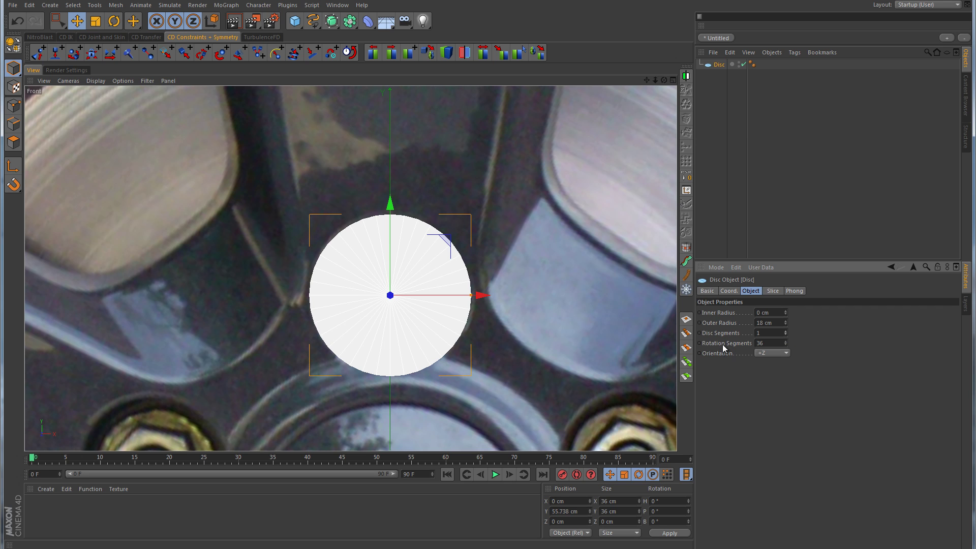
# Give the disc 8 rotation segments and a 15 cm inner radius.
pyautogui.moveTo(786, 343); pyautogui.dragTo(785, 346)
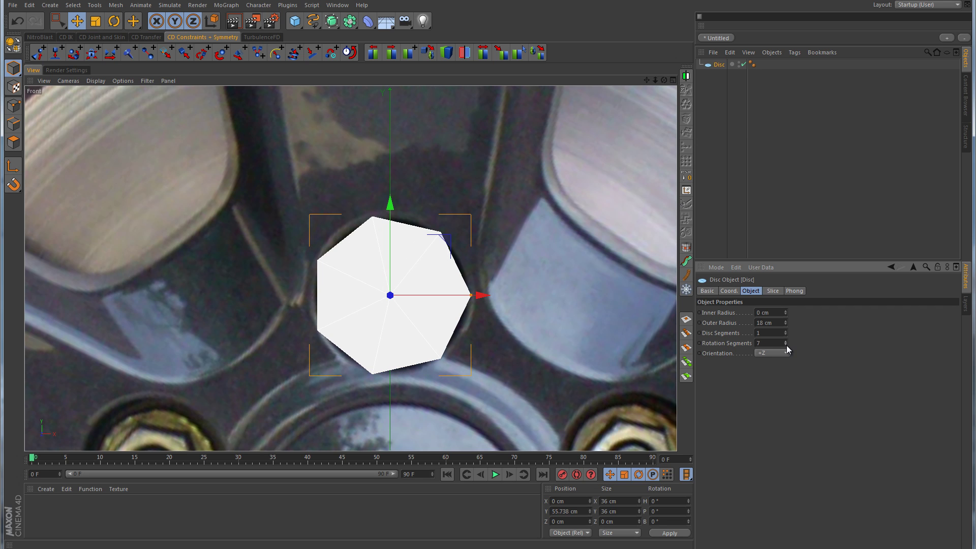
pyautogui.click(786, 342)
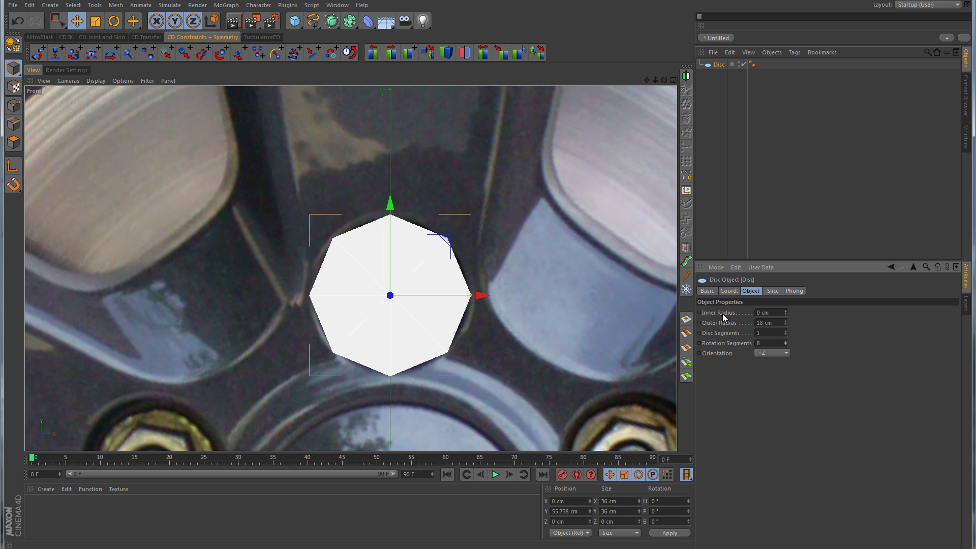
pyautogui.moveTo(785, 312); pyautogui.dragTo(785, 310)
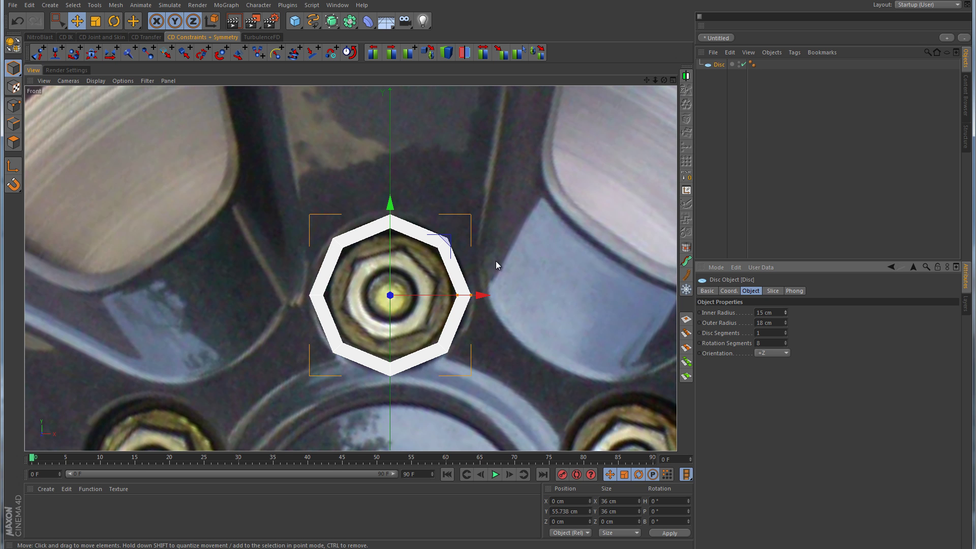
# Zoom in on the ring and set its outer radius to 21 cm, inner radius 18 cm.
pyautogui.moveTo(655, 79); pyautogui.dragTo(489, 281)
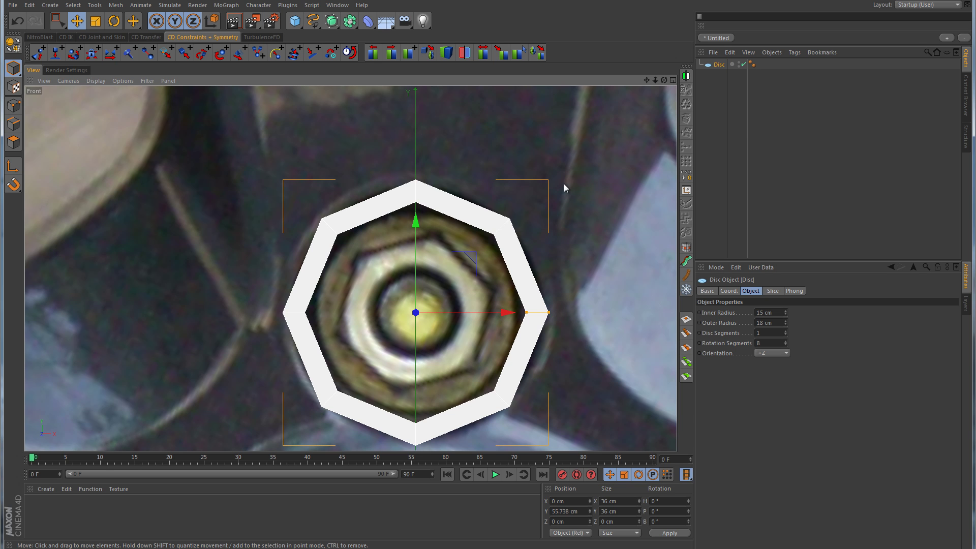
pyautogui.scroll(-5, 568, 263)
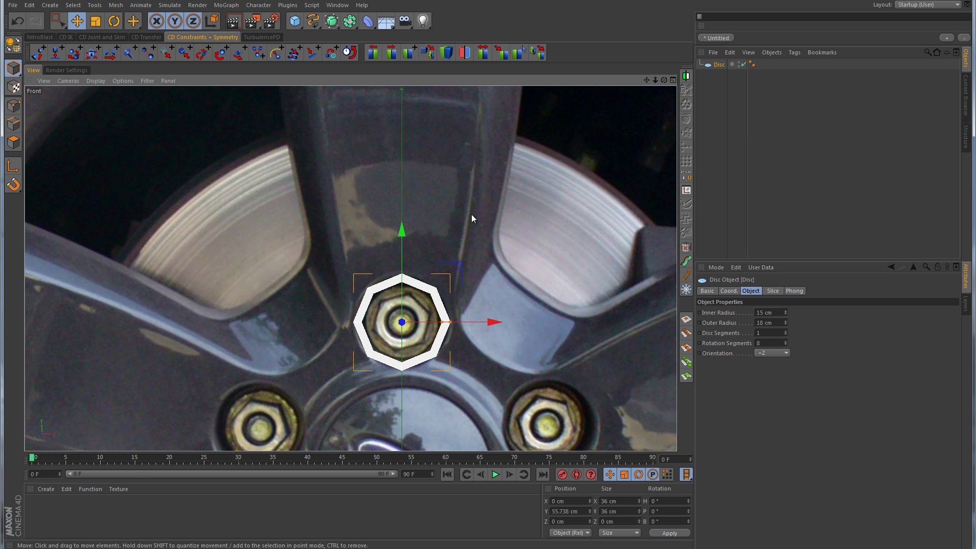
pyautogui.scroll(5, 462, 319)
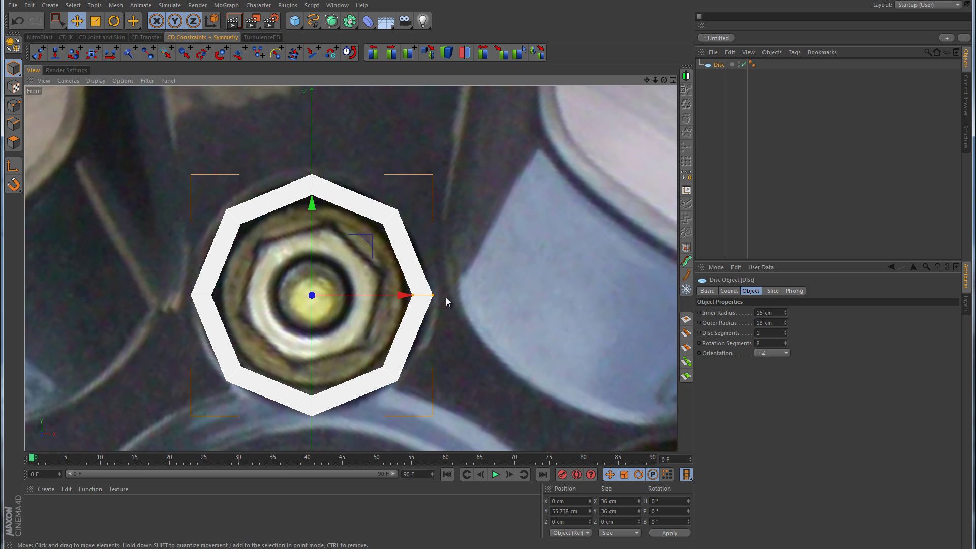
pyautogui.click(784, 321)
pyautogui.click(785, 321)
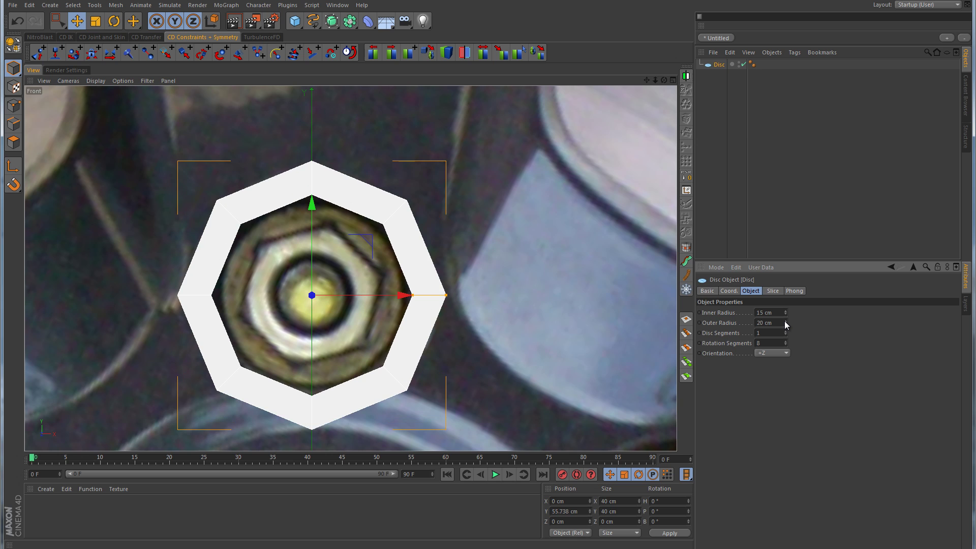
pyautogui.click(784, 321)
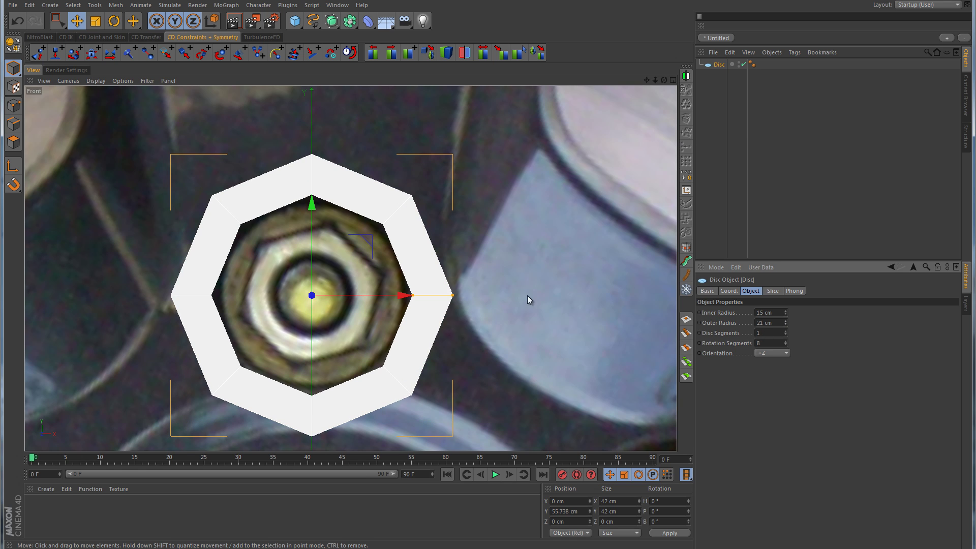
pyautogui.click(785, 312)
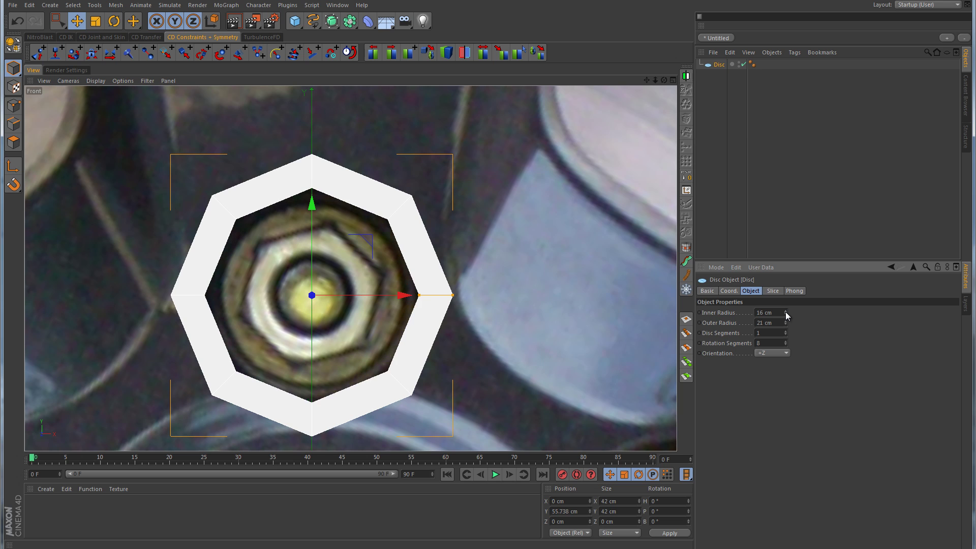
pyautogui.click(786, 312)
pyautogui.click(785, 312)
pyautogui.click(785, 312)
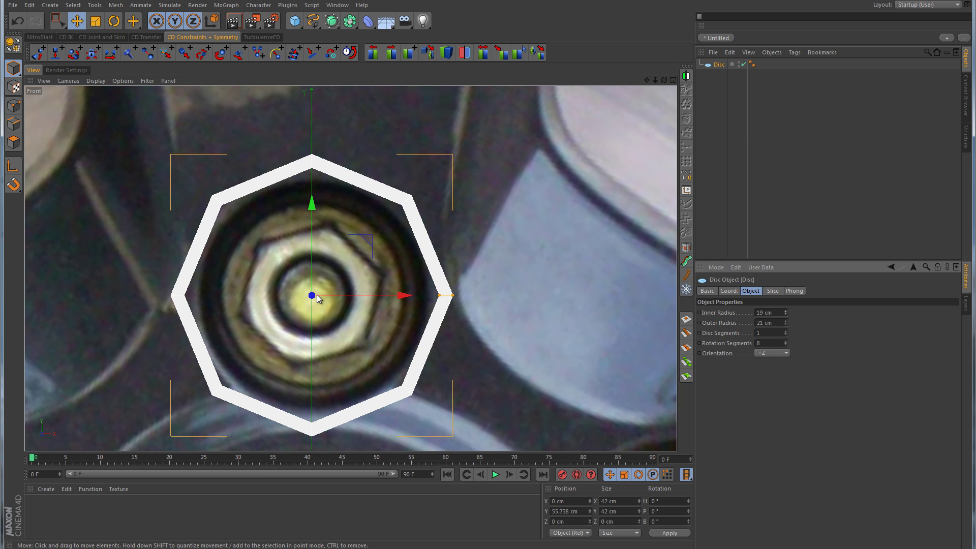
pyautogui.click(785, 313)
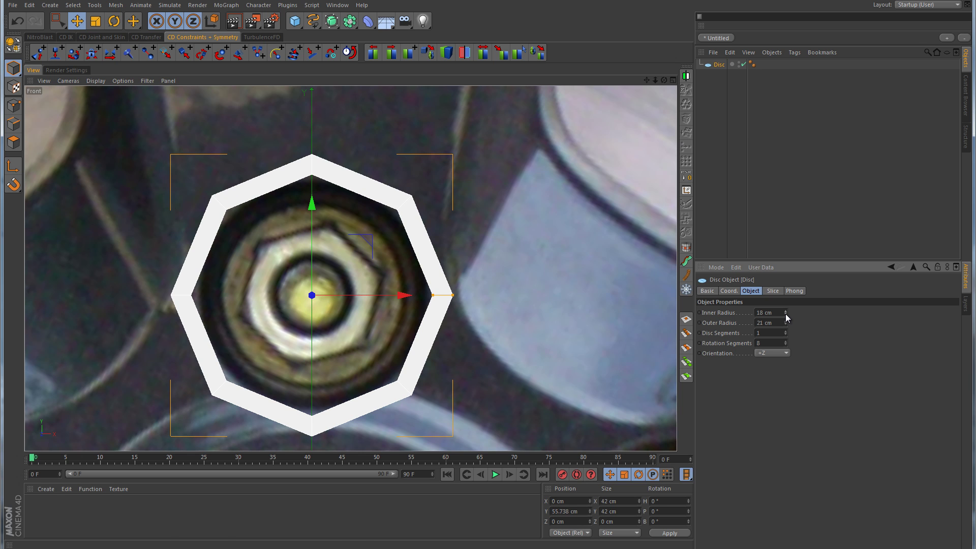
pyautogui.scroll(-5, 337, 292)
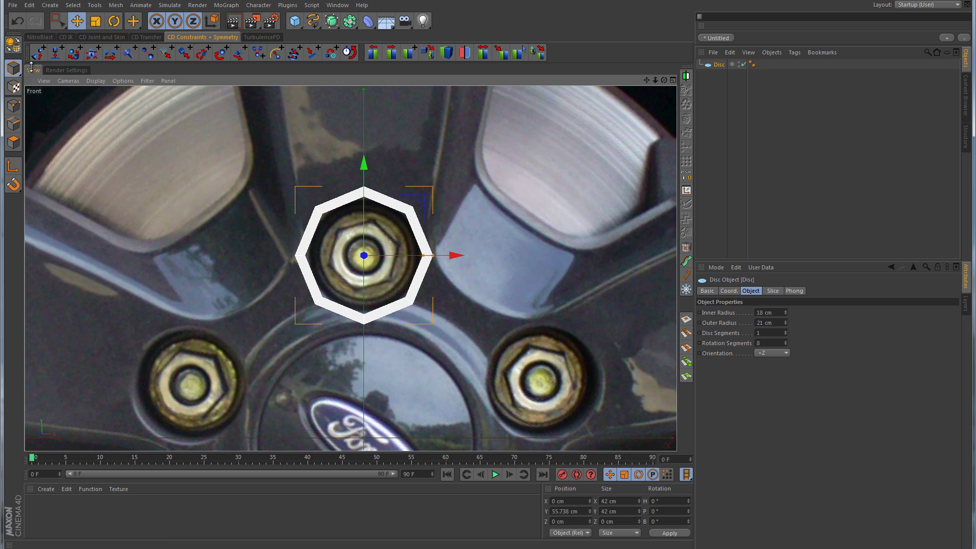
# Make the ring editable and delete its left-half polygons using Live Selection.
pyautogui.click(9, 47)
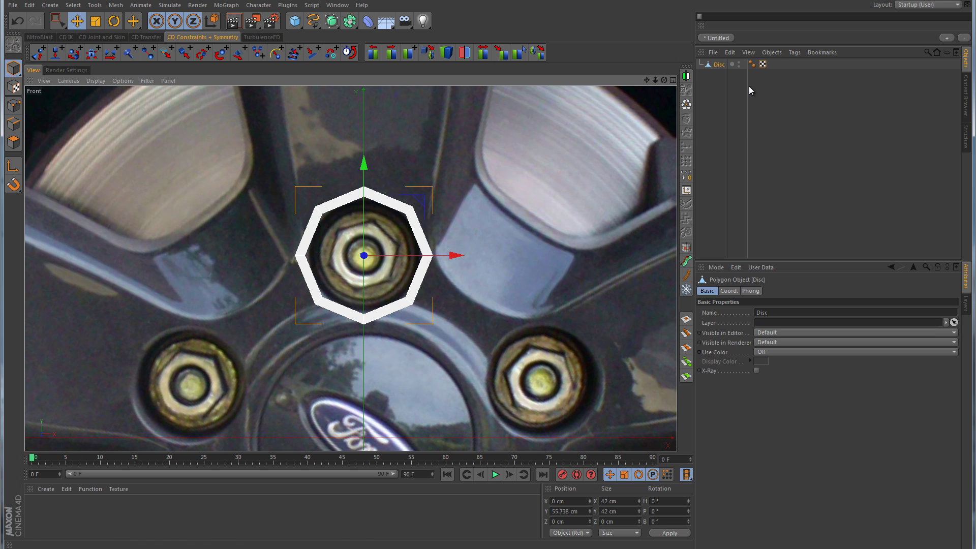
pyautogui.moveTo(748, 86); pyautogui.dragTo(771, 85)
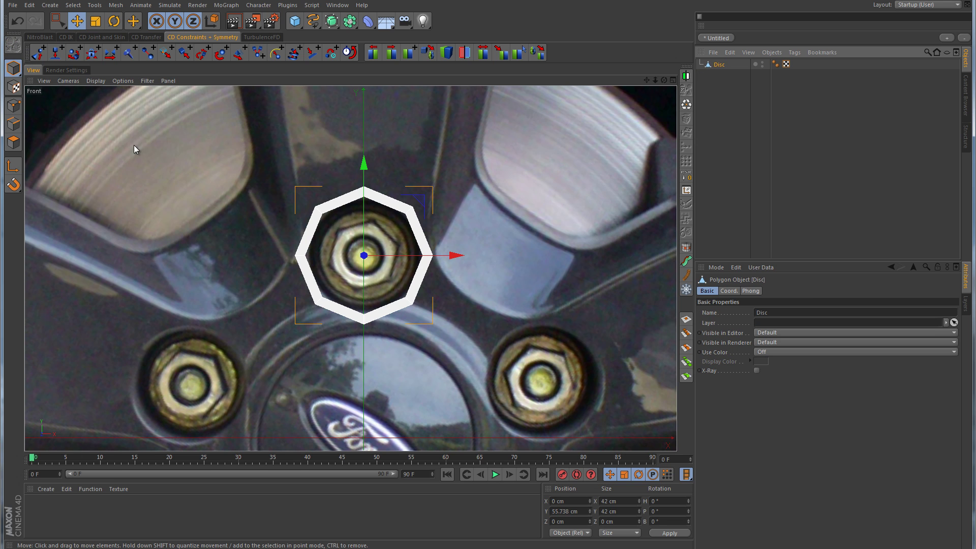
pyautogui.click(14, 142)
pyautogui.click(58, 20)
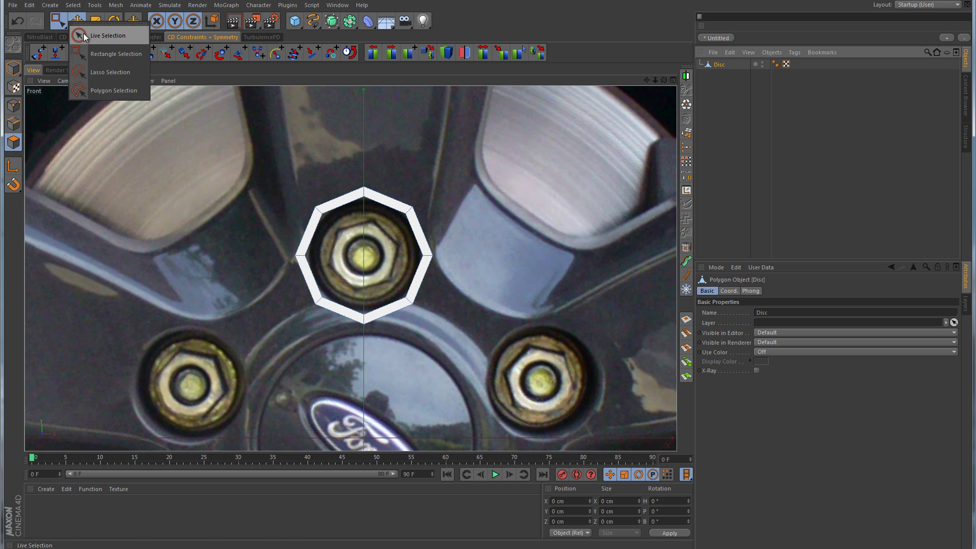
pyautogui.click(85, 36)
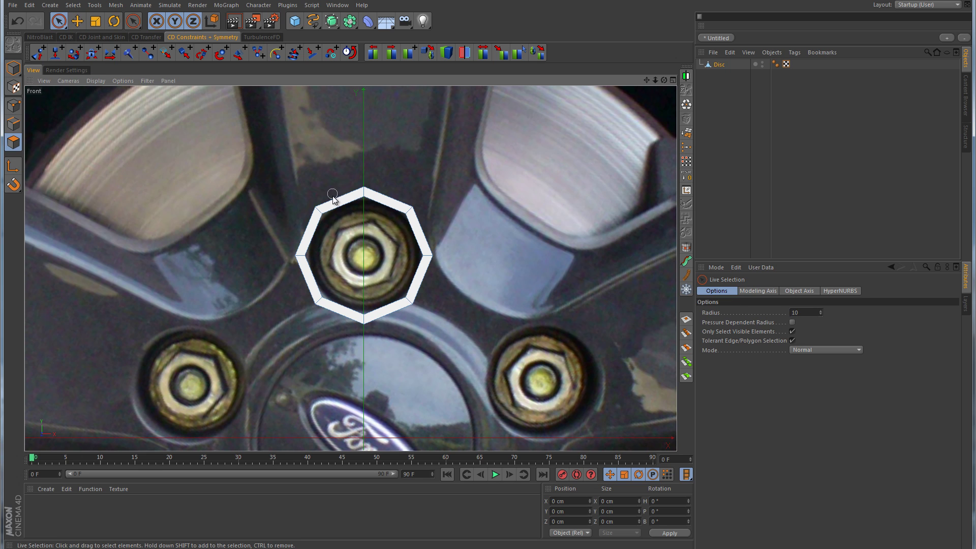
pyautogui.moveTo(332, 195)
pyautogui.mouseDown()
pyautogui.moveTo(339, 214)
pyautogui.moveTo(305, 239)
pyautogui.mouseUp()
pyautogui.click(334, 294)
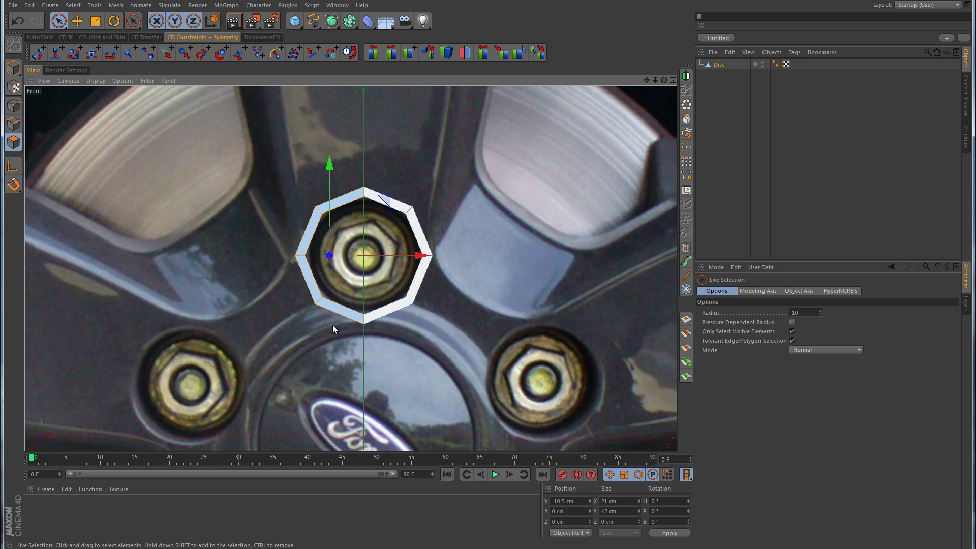
pyautogui.press('Delete')
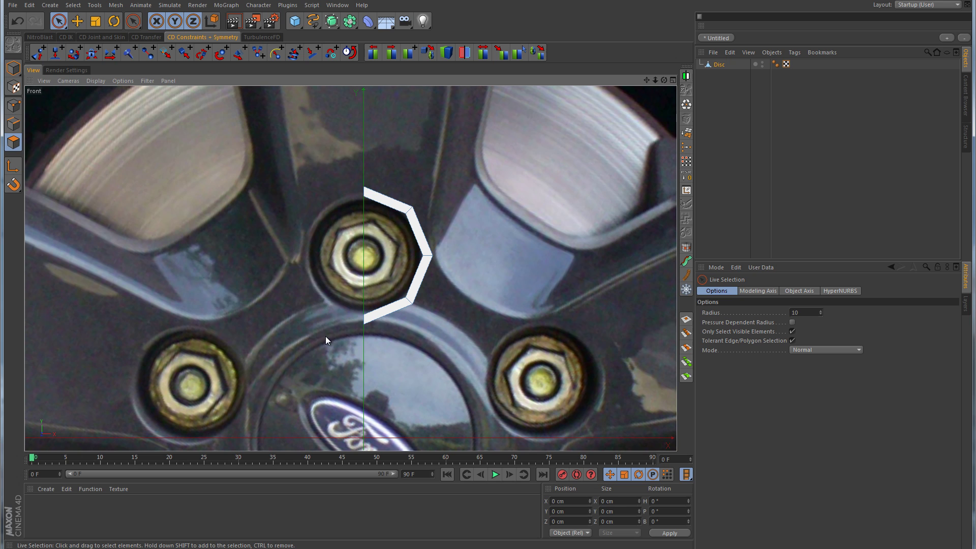
# Add a Symmetry object, parent the Disc under it, and select the right-half polygons.
pyautogui.moveTo(340, 25); pyautogui.dragTo(475, 71)
pyautogui.moveTo(721, 80); pyautogui.dragTo(725, 64)
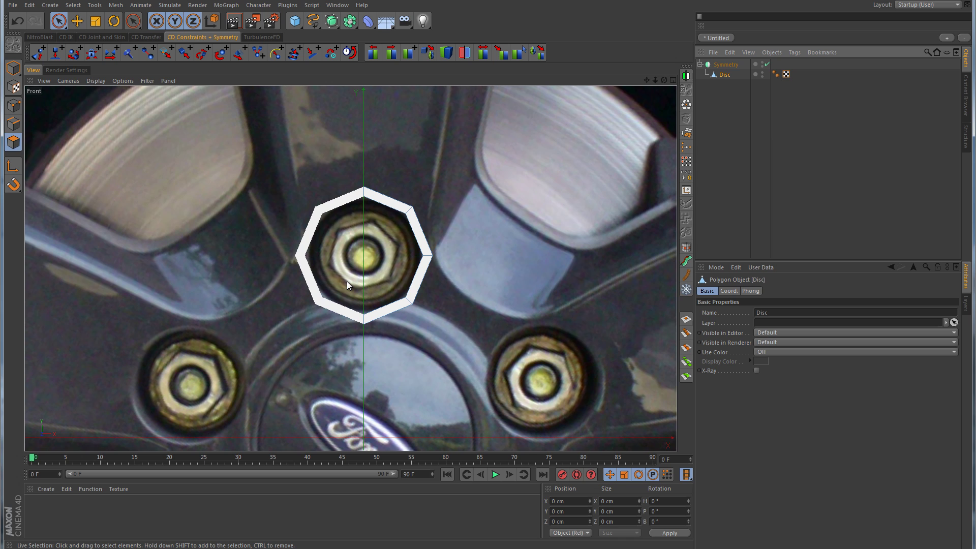
pyautogui.moveTo(399, 187)
pyautogui.mouseDown()
pyautogui.moveTo(421, 239)
pyautogui.moveTo(392, 307)
pyautogui.moveTo(430, 313)
pyautogui.mouseUp()
pyautogui.click(430, 310)
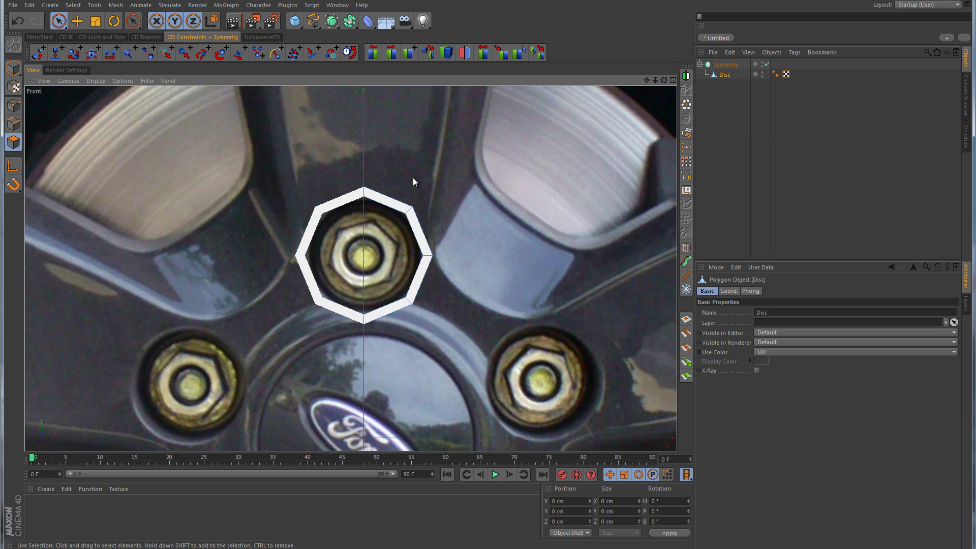
pyautogui.moveTo(413, 178)
pyautogui.mouseDown()
pyautogui.moveTo(406, 218)
pyautogui.moveTo(422, 254)
pyautogui.moveTo(403, 311)
pyautogui.moveTo(414, 337)
pyautogui.mouseUp()
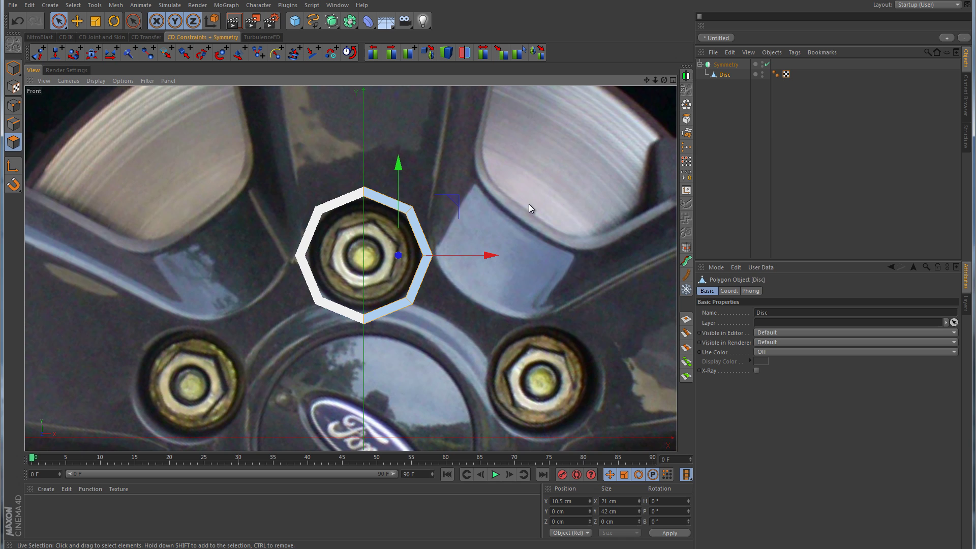
pyautogui.press('u')
pyautogui.press('i')
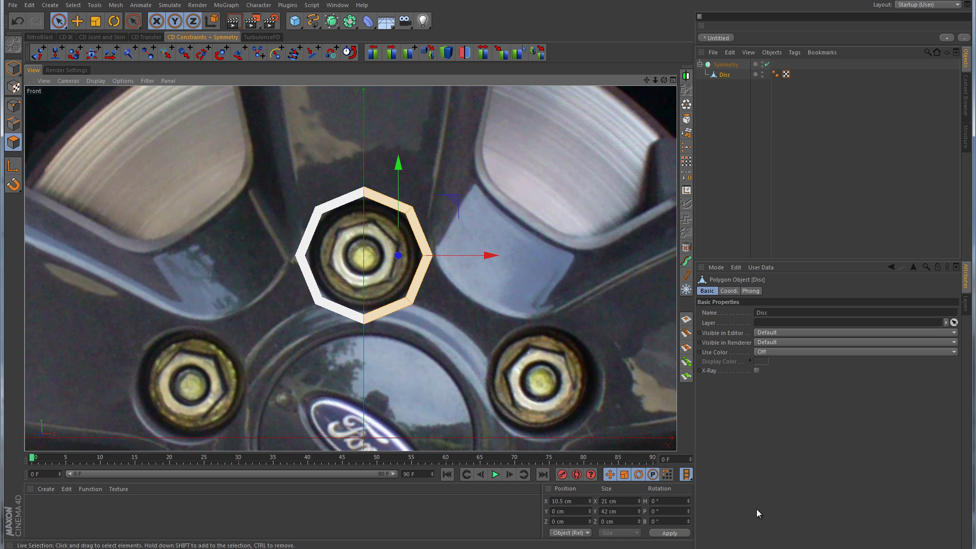
pyautogui.scroll(2, 461, 330)
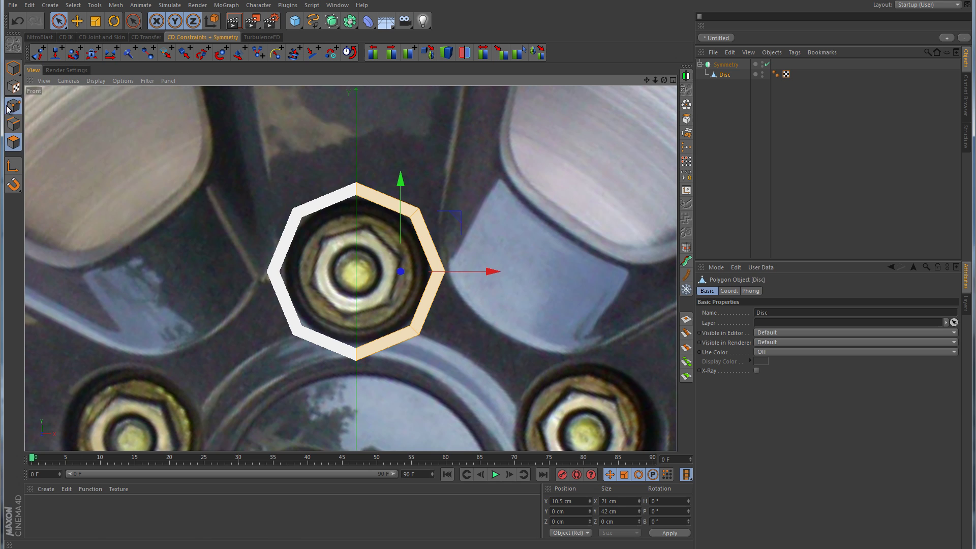
pyautogui.press('Return')
pyautogui.click(418, 209)
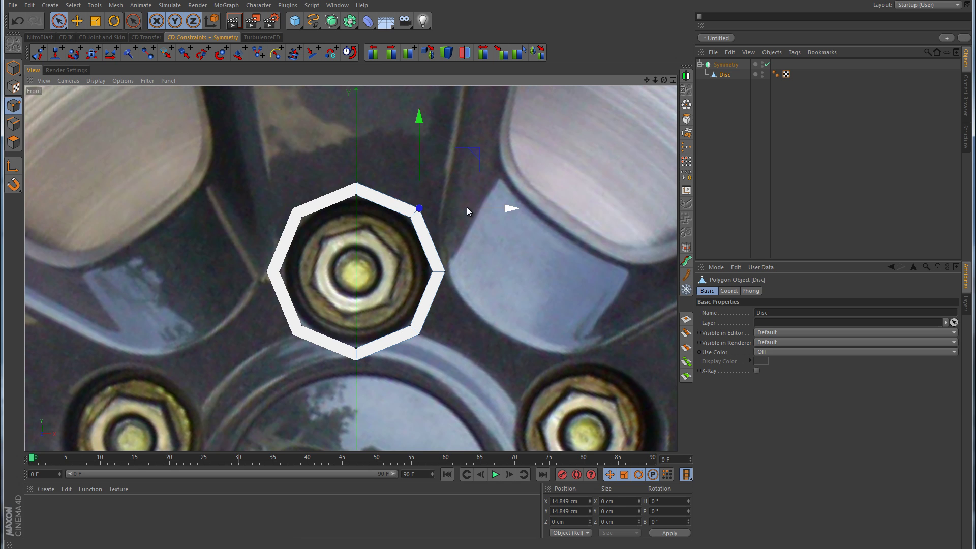
pyautogui.moveTo(467, 208); pyautogui.dragTo(487, 207)
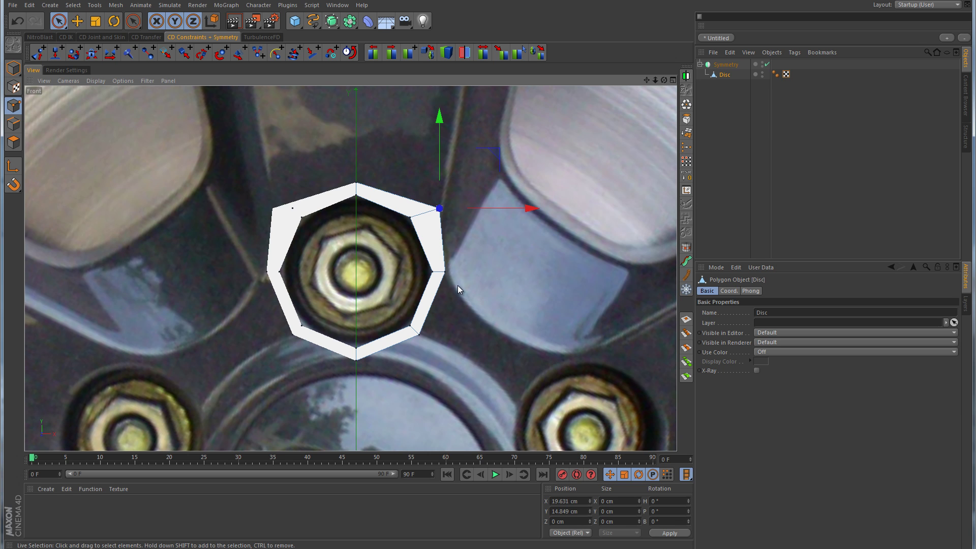
pyautogui.hotkey('ctrl', 'z')
pyautogui.scroll(4, 443, 257)
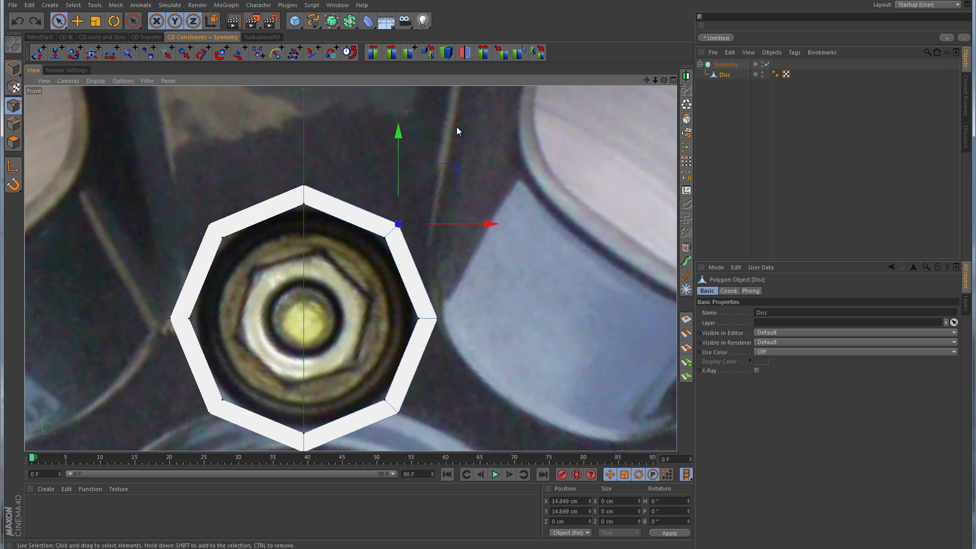
pyautogui.scroll(-8, 457, 131)
pyautogui.scroll(5, 407, 261)
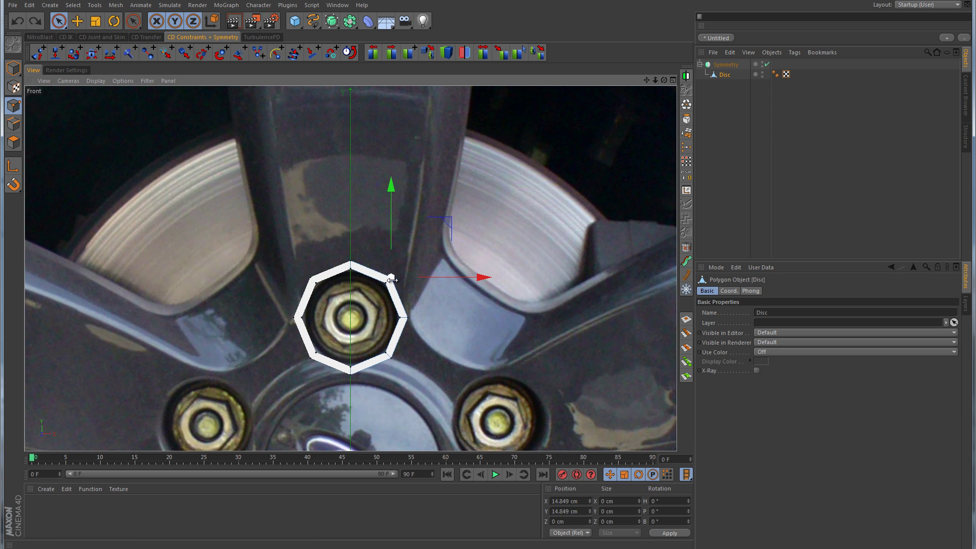
pyautogui.scroll(4, 424, 334)
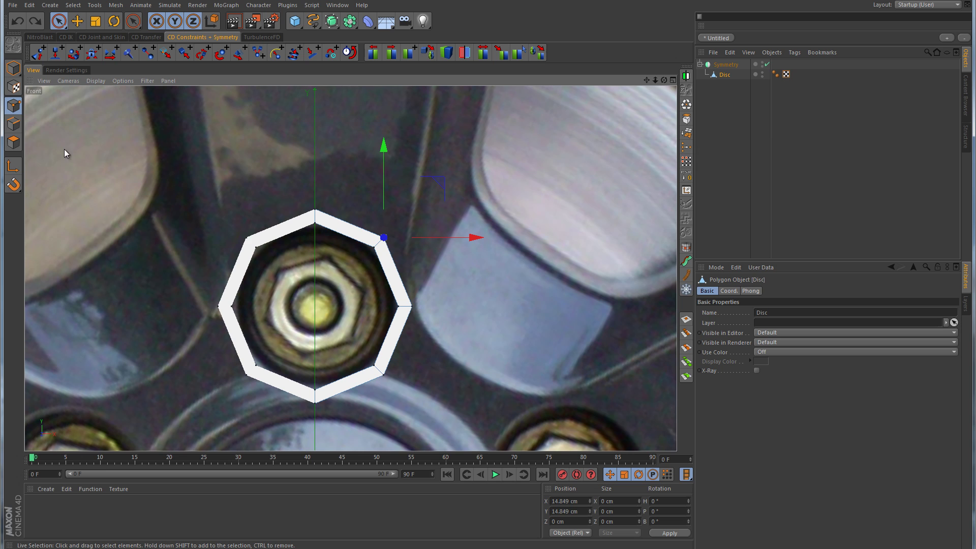
# Try extruding the disc's upper-right edge outward to the right, then undo the extrusion.
pyautogui.click(14, 123)
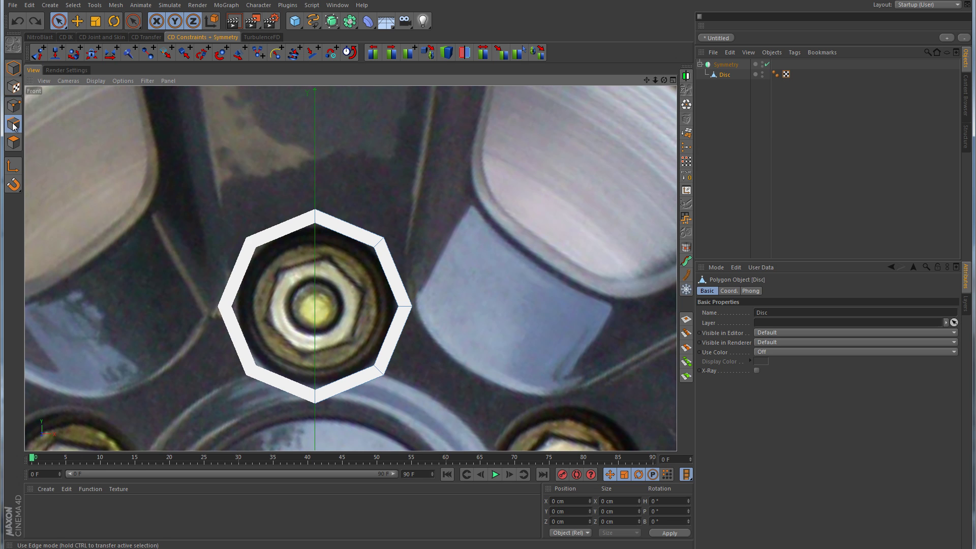
pyautogui.click(396, 267)
pyautogui.moveTo(340, 297); pyautogui.dragTo(368, 294)
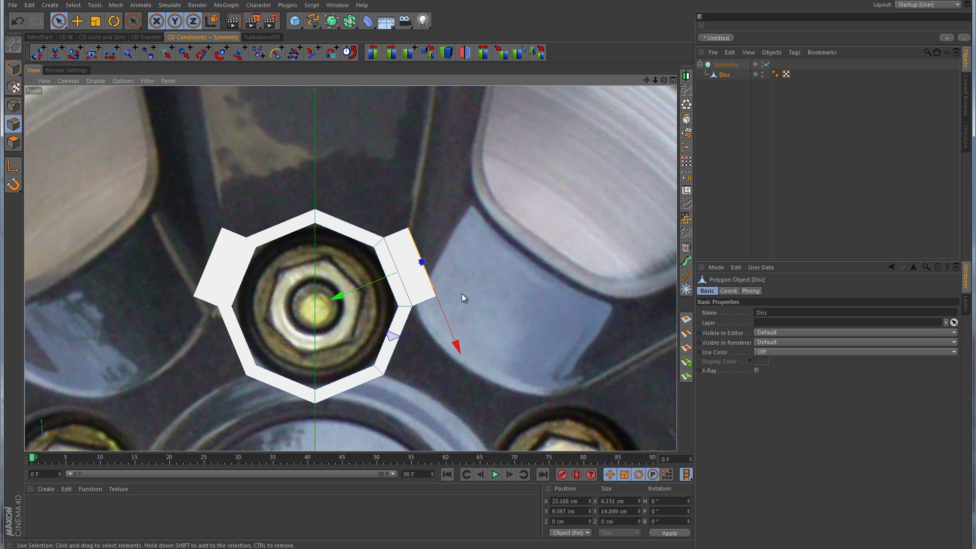
pyautogui.scroll(5, 462, 294)
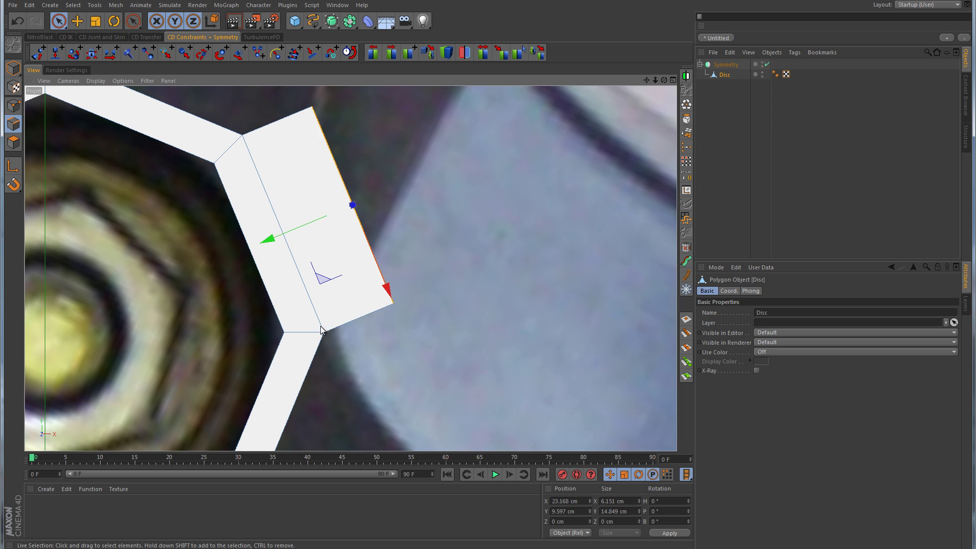
pyautogui.click(383, 249)
pyautogui.scroll(-3, 440, 226)
pyautogui.scroll(1, 412, 228)
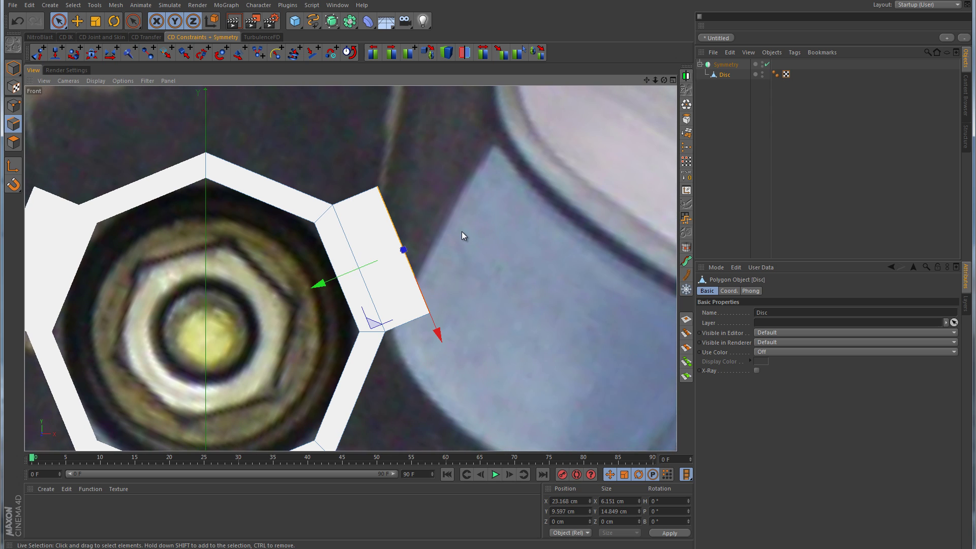
pyautogui.hotkey('ctrl', 'z')
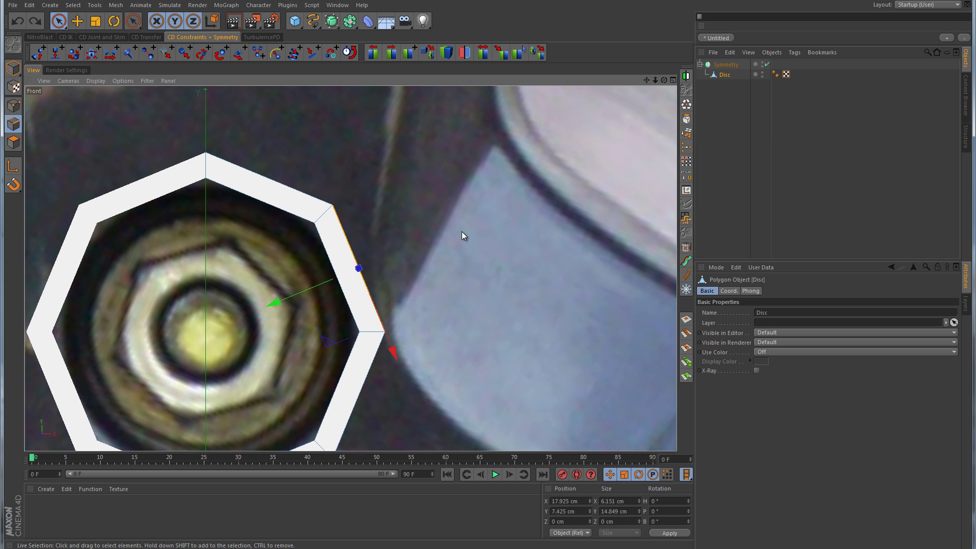
# Widen the ring by moving its upper-right corner point to the right.
pyautogui.click(14, 105)
pyautogui.click(330, 205)
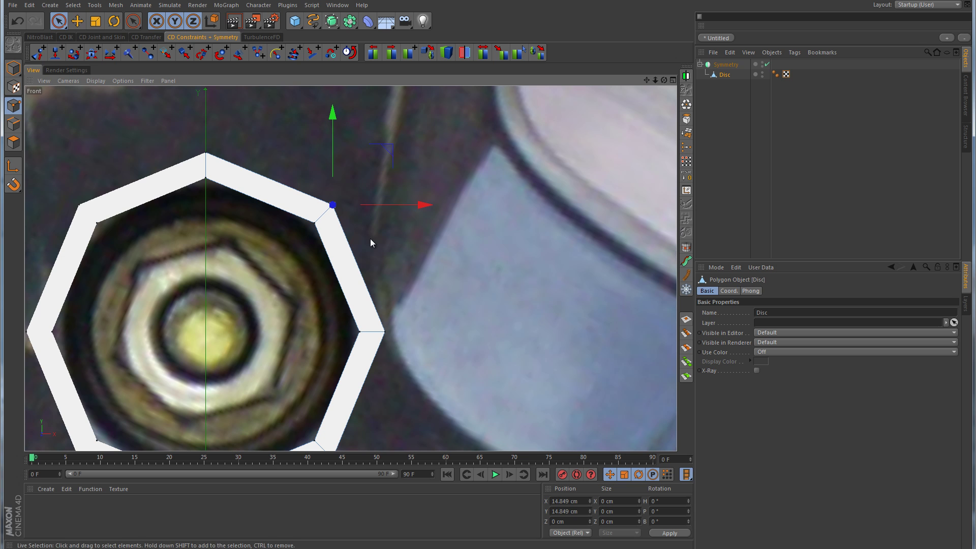
pyautogui.moveTo(387, 204); pyautogui.dragTo(431, 203)
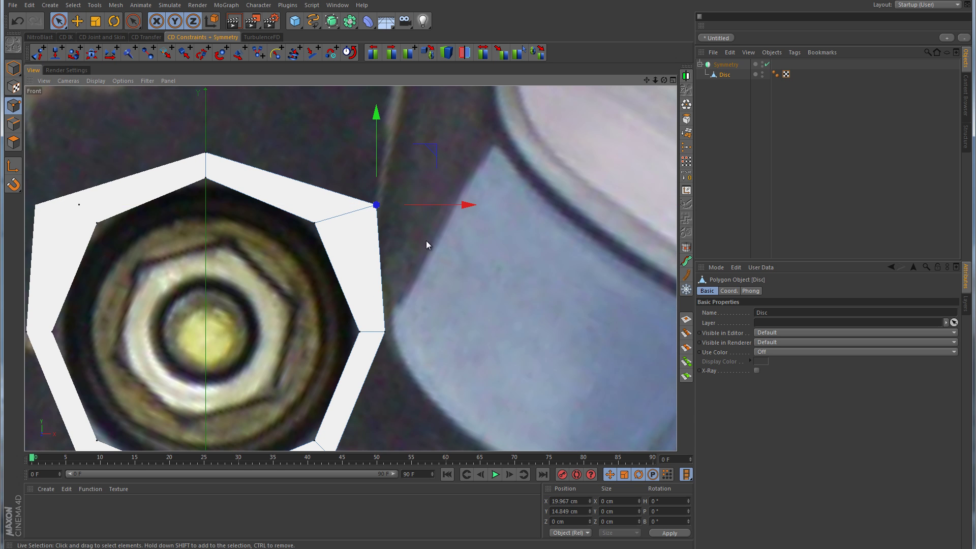
pyautogui.scroll(-3, 426, 240)
# Extrude the ring's top-right edge upward along the spoke, mirrored by Symmetry.
pyautogui.keyDown('alt'); pyautogui.moveTo(425, 240); pyautogui.dragTo(407, 374, button='middle'); pyautogui.keyUp('alt')
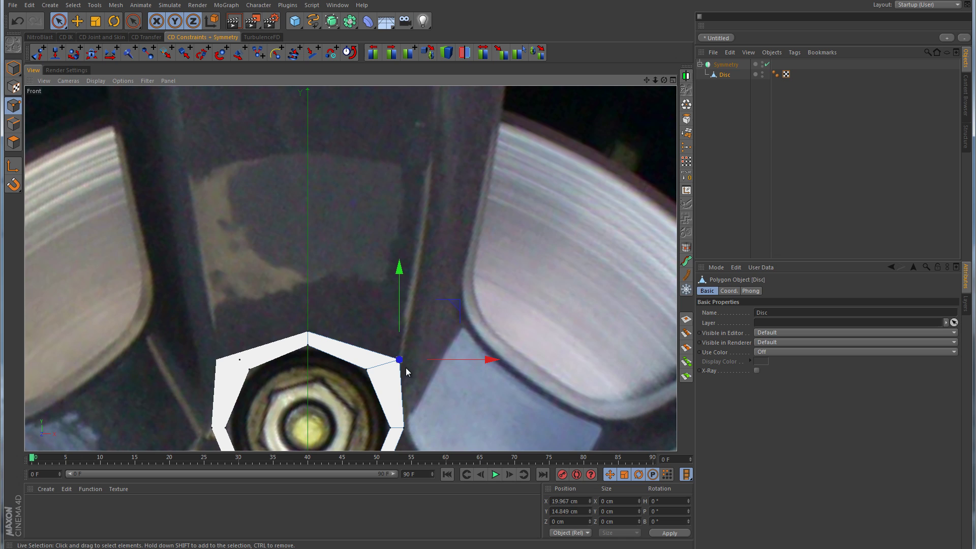
pyautogui.click(14, 123)
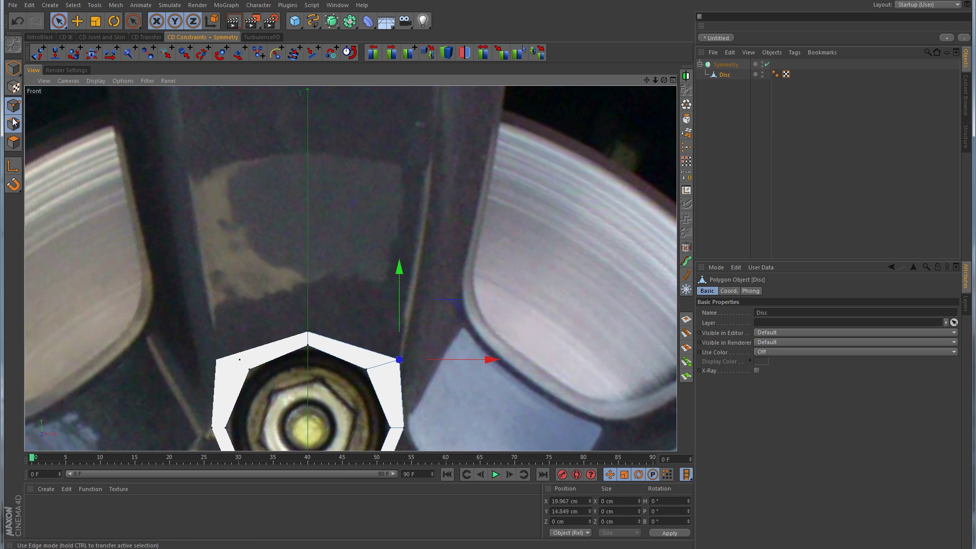
pyautogui.click(356, 346)
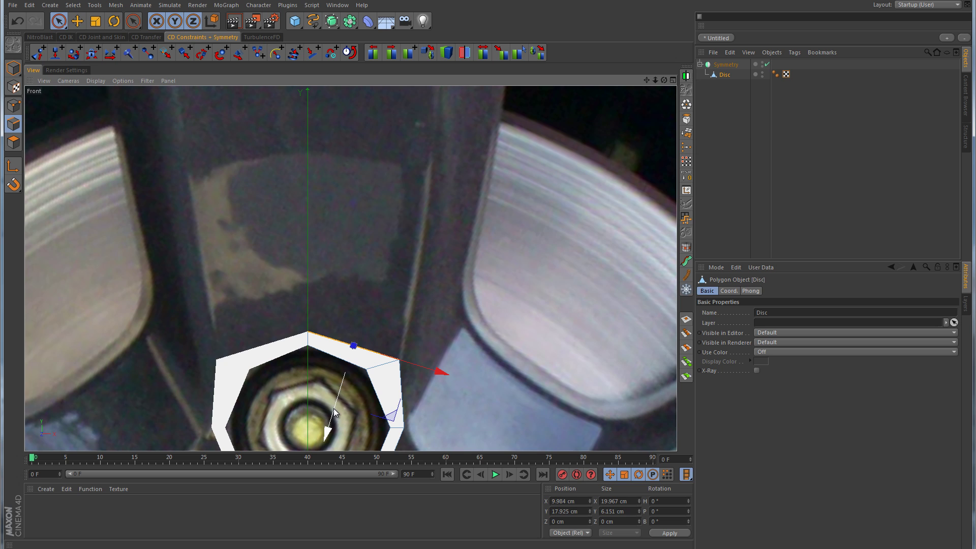
pyautogui.keyDown('ctrl'); pyautogui.moveTo(335, 412); pyautogui.dragTo(341, 350); pyautogui.keyUp('ctrl')
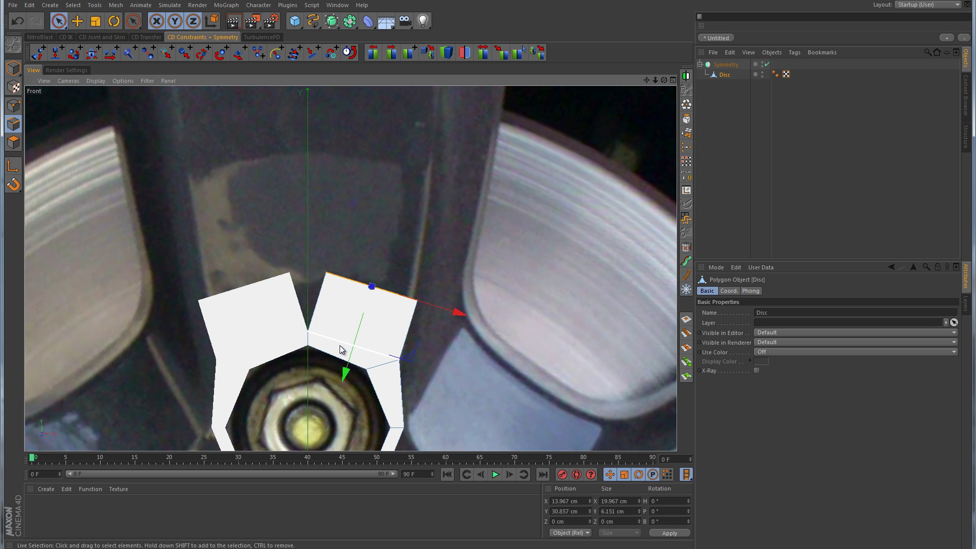
pyautogui.scroll(2, 395, 322)
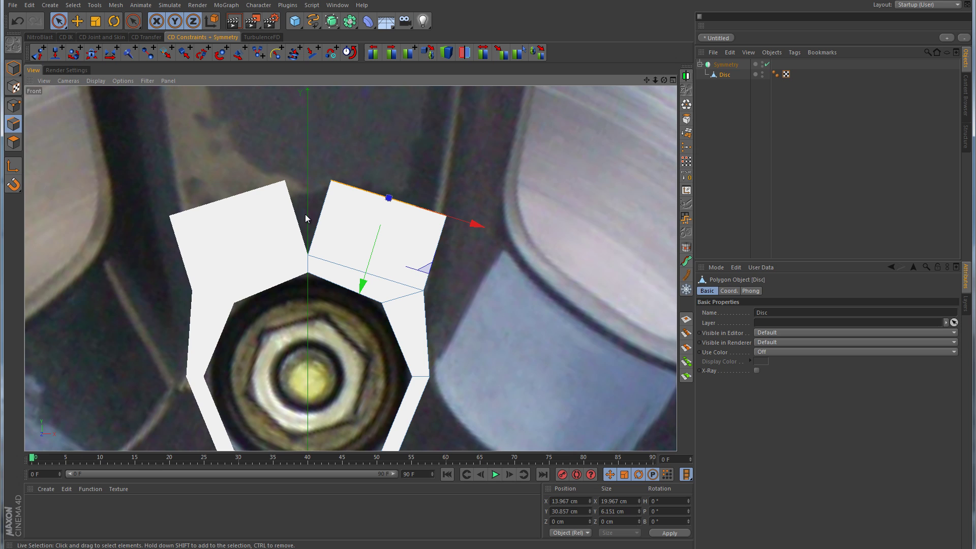
# Centre the extrusion's top corner point by setting its X position to 0.
pyautogui.click(13, 106)
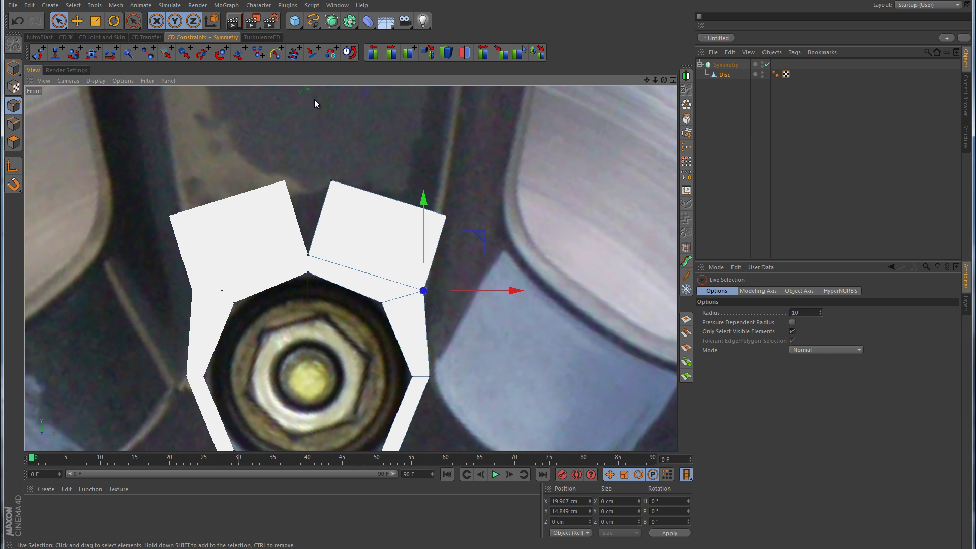
pyautogui.click(326, 159)
pyautogui.click(331, 182)
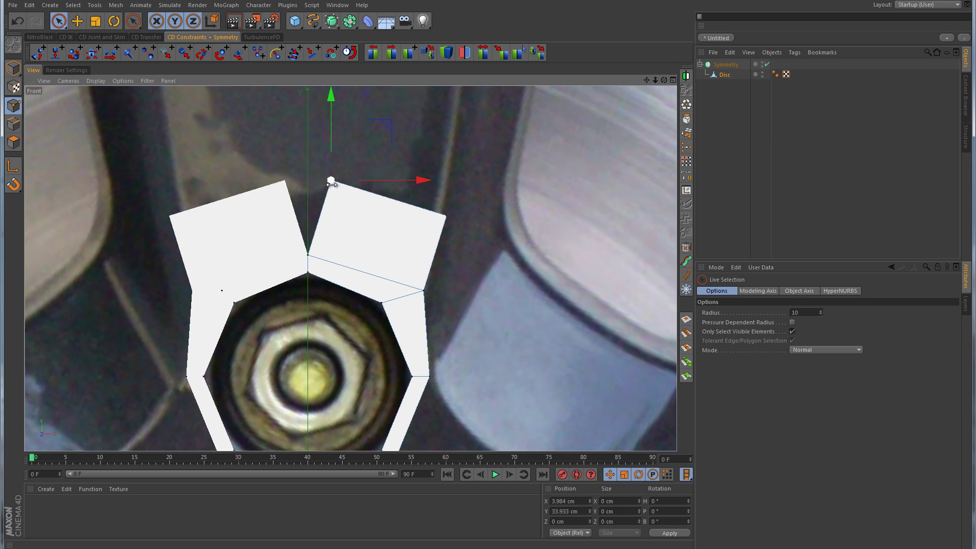
pyautogui.doubleClick(580, 500)
pyautogui.write('0')
pyautogui.press('Return')
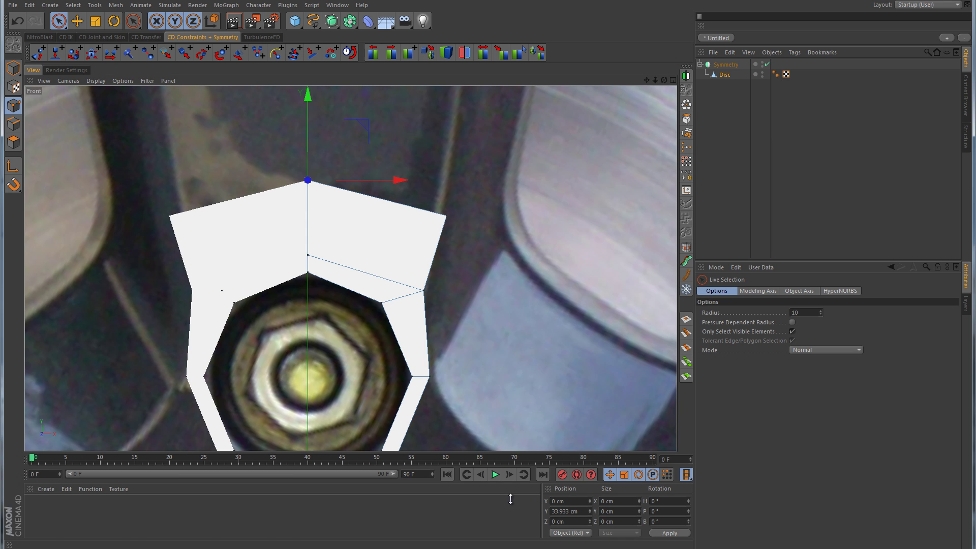
# Nudge the right outer corner point and lower the top centre point to roughly level the top.
pyautogui.click(447, 217)
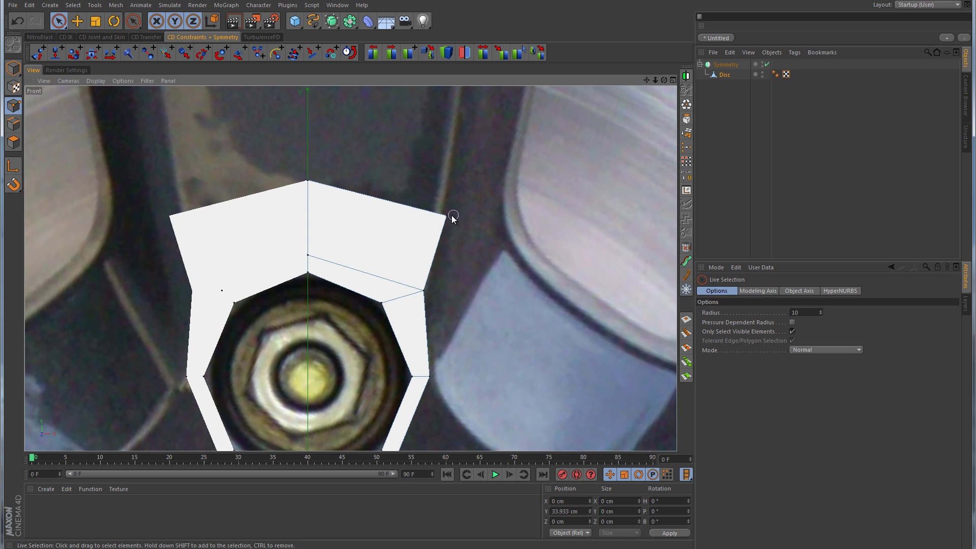
pyautogui.moveTo(504, 162); pyautogui.dragTo(496, 149)
pyautogui.click(308, 181)
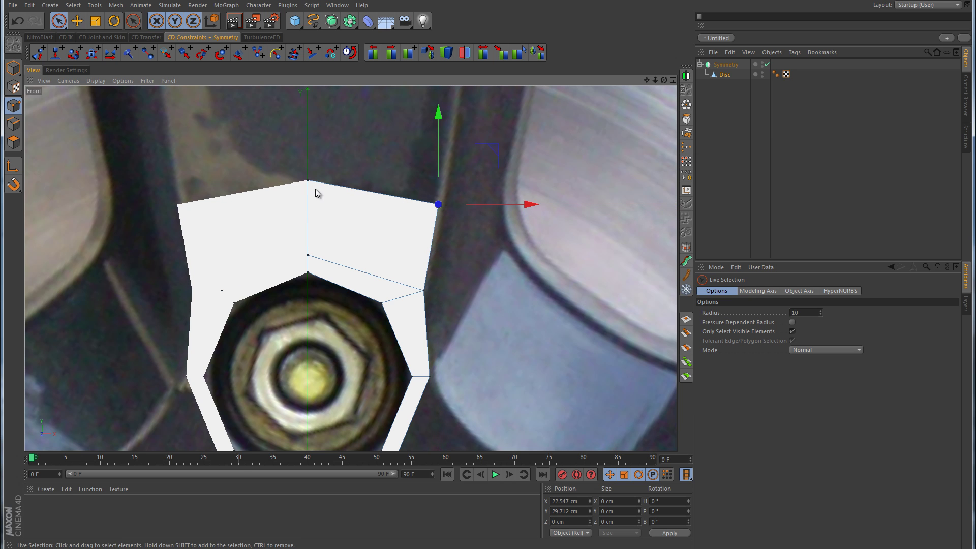
pyautogui.moveTo(311, 142); pyautogui.dragTo(308, 161)
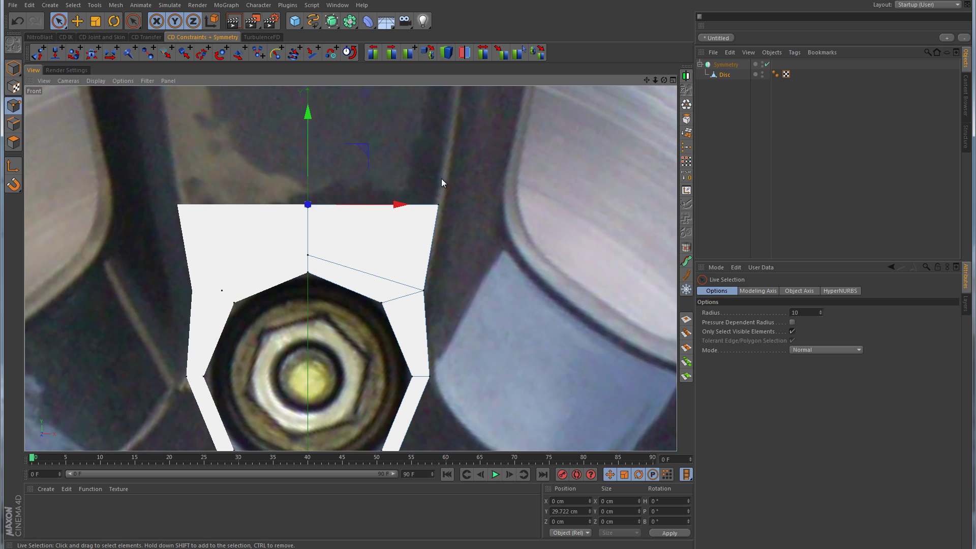
# Copy the top-right corner's Y value 29.712 cm into the top centre point's Y position.
pyautogui.click(437, 205)
pyautogui.click(437, 206)
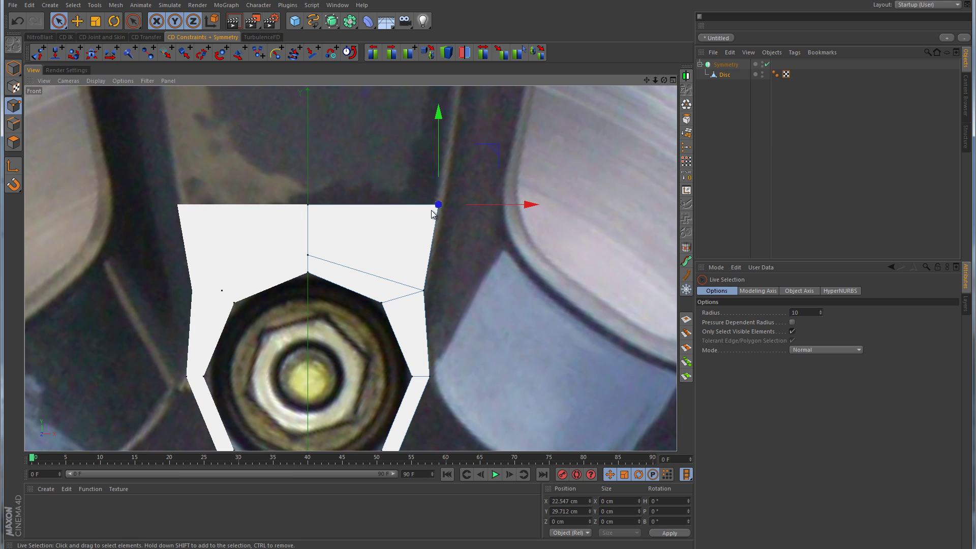
pyautogui.doubleClick(563, 511)
pyautogui.hotkey('ctrl', 'c')
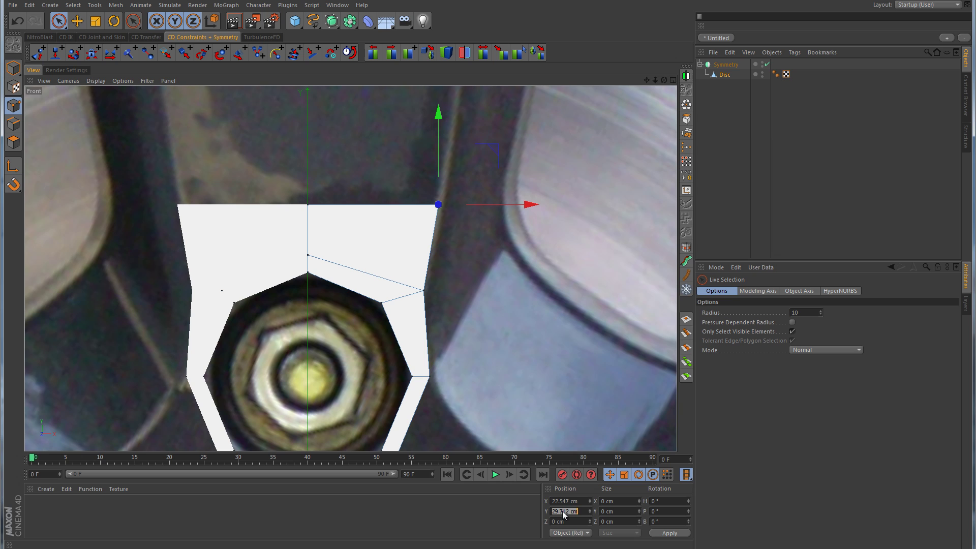
pyautogui.rightClick(565, 514)
pyautogui.click(579, 529)
pyautogui.click(311, 205)
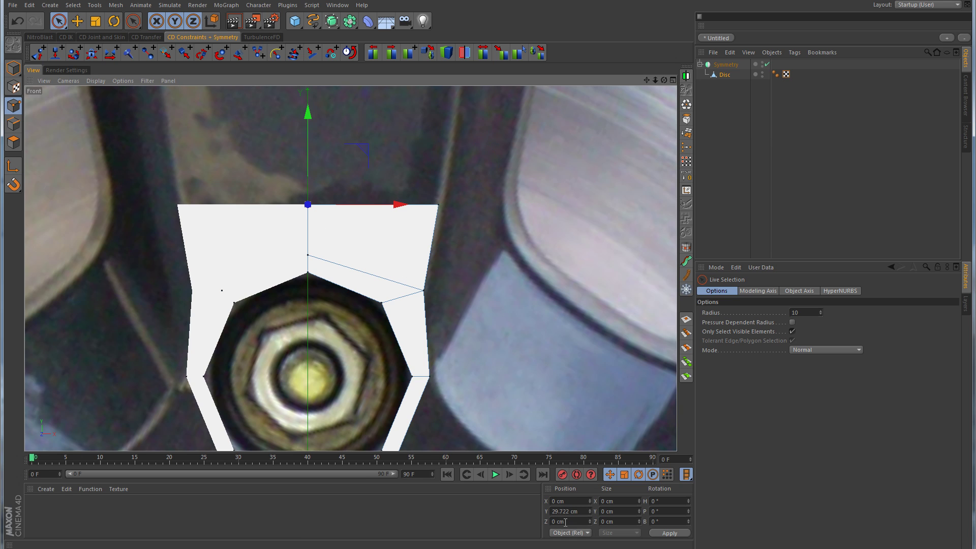
pyautogui.doubleClick(563, 510)
pyautogui.rightClick(565, 511)
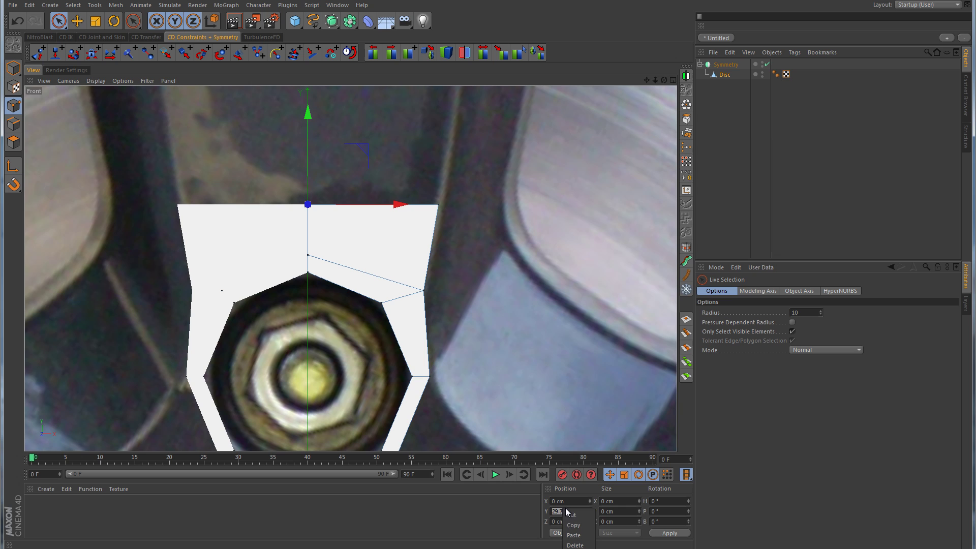
pyautogui.click(579, 540)
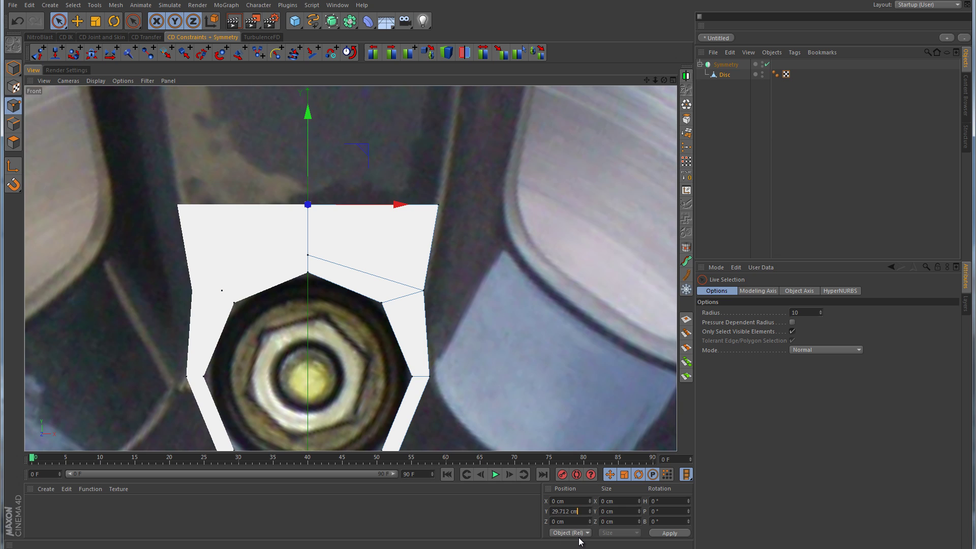
# Apply the 29.712 cm Y value, then extrude the spoke's top edge upward in stages to the inner rim.
pyautogui.click(679, 535)
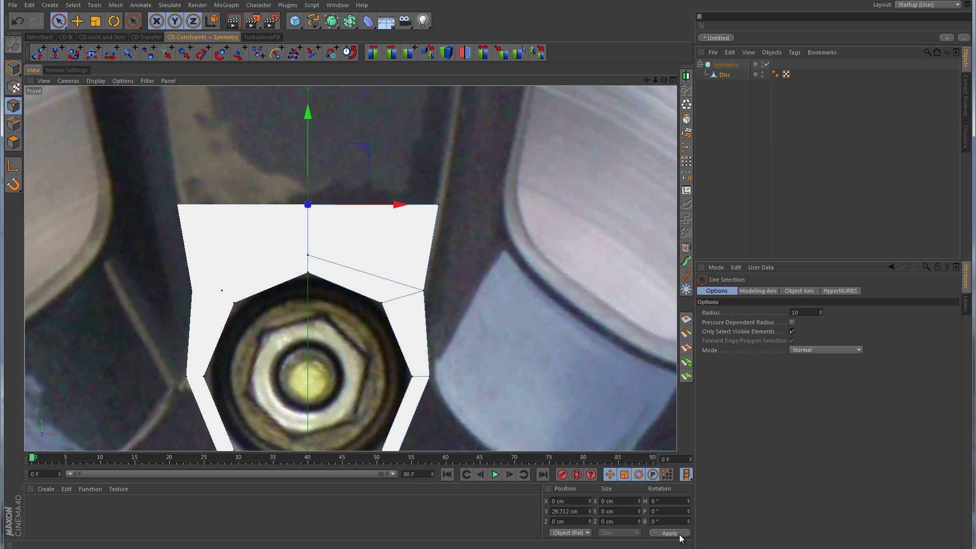
pyautogui.click(14, 124)
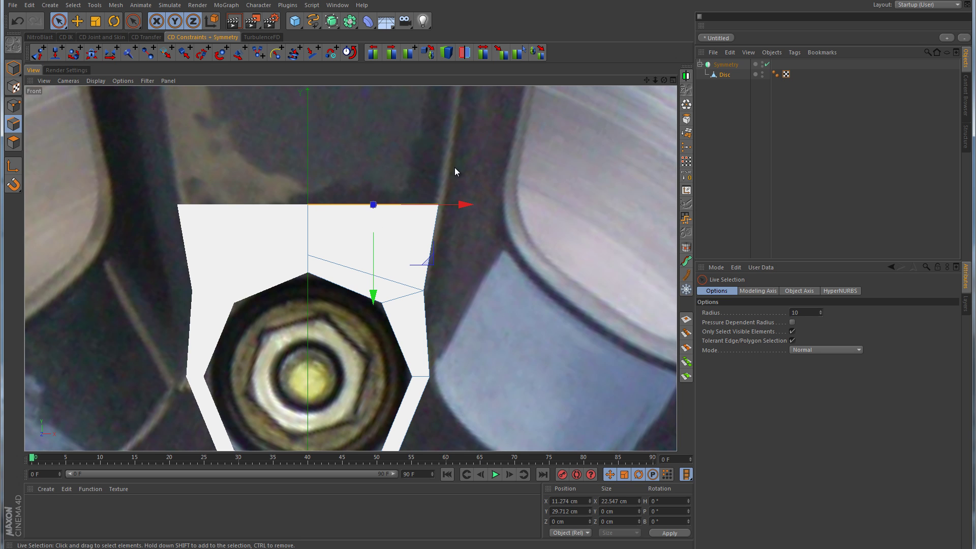
pyautogui.scroll(-4, 454, 172)
pyautogui.keyDown('alt'); pyautogui.moveTo(444, 154); pyautogui.dragTo(391, 297, button='middle'); pyautogui.keyUp('alt')
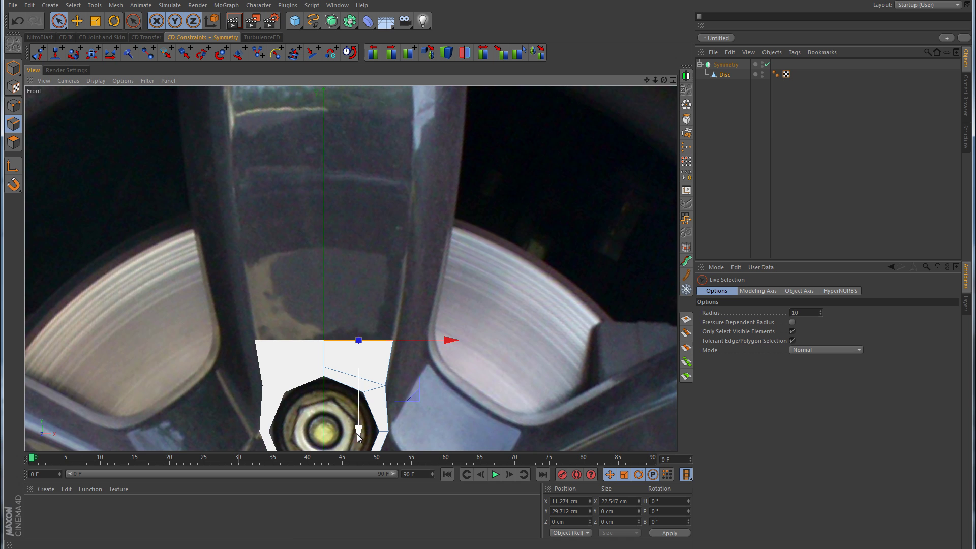
pyautogui.keyDown('ctrl'); pyautogui.moveTo(359, 435); pyautogui.dragTo(359, 331); pyautogui.keyUp('ctrl')
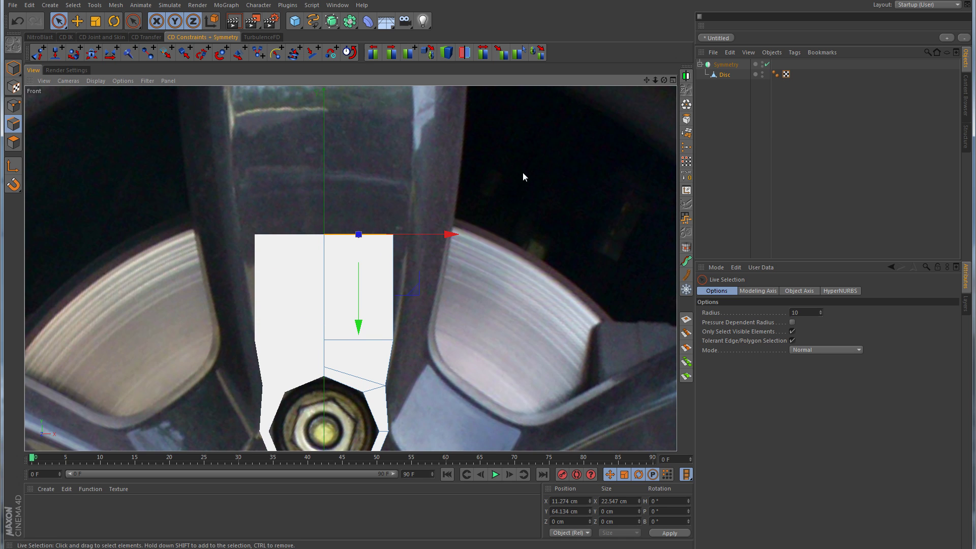
pyautogui.keyDown('alt'); pyautogui.moveTo(522, 175); pyautogui.dragTo(525, 268, button='middle'); pyautogui.keyUp('alt')
pyautogui.keyDown('ctrl'); pyautogui.moveTo(364, 420); pyautogui.dragTo(371, 311); pyautogui.keyUp('ctrl')
pyautogui.keyDown('alt'); pyautogui.moveTo(529, 205); pyautogui.dragTo(529, 350, button='middle'); pyautogui.keyUp('alt')
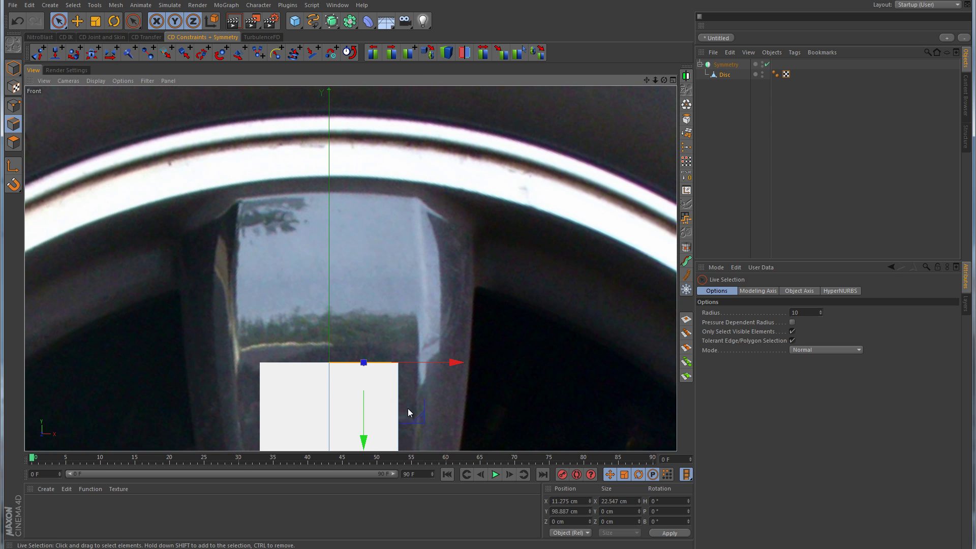
pyautogui.keyDown('ctrl'); pyautogui.moveTo(369, 421); pyautogui.dragTo(358, 284); pyautogui.keyUp('ctrl')
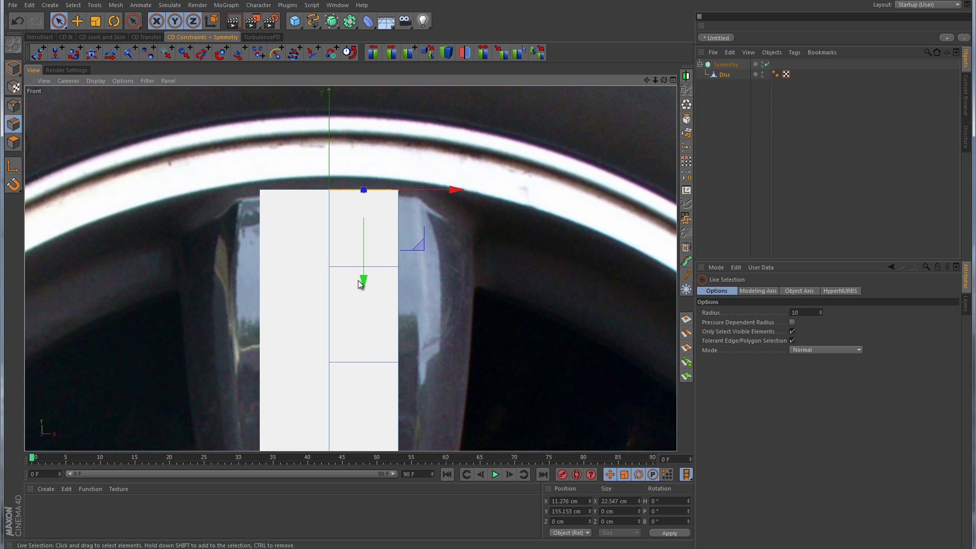
pyautogui.click(14, 105)
pyautogui.keyDown('alt'); pyautogui.moveTo(460, 308); pyautogui.dragTo(429, 152, button='middle'); pyautogui.keyUp('alt')
# Push the middle and lower right-side points outward to the photographed spoke's edge.
pyautogui.scroll(4, 368, 283)
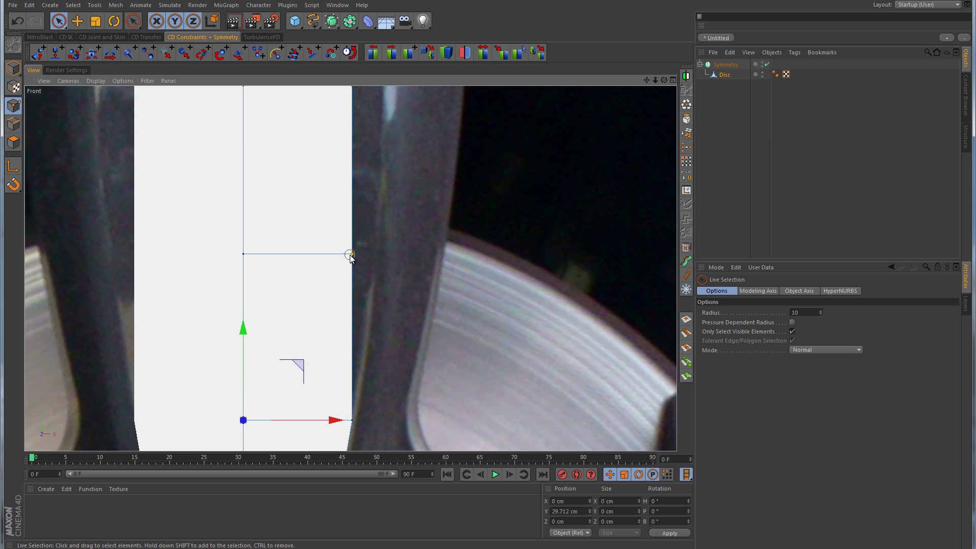
pyautogui.click(350, 255)
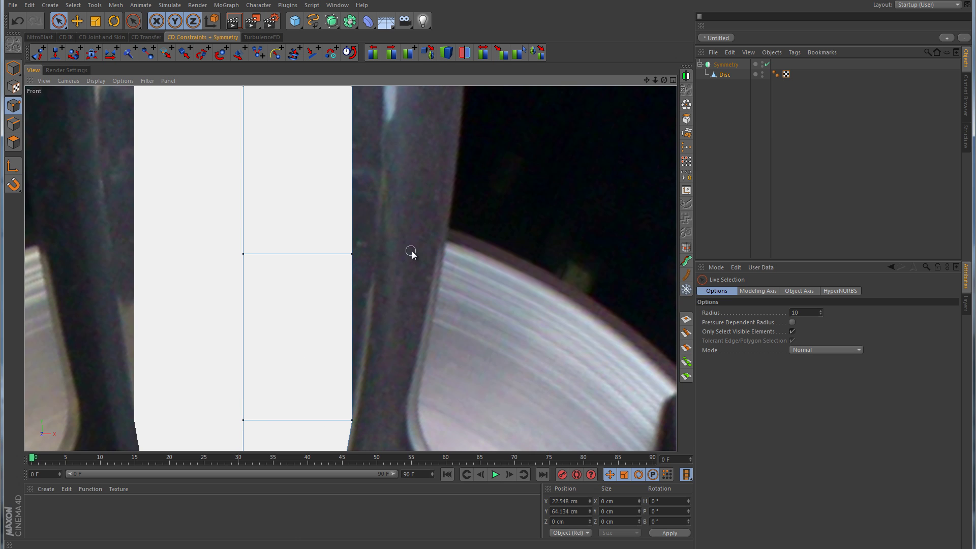
pyautogui.moveTo(418, 253); pyautogui.dragTo(441, 254)
pyautogui.click(350, 421)
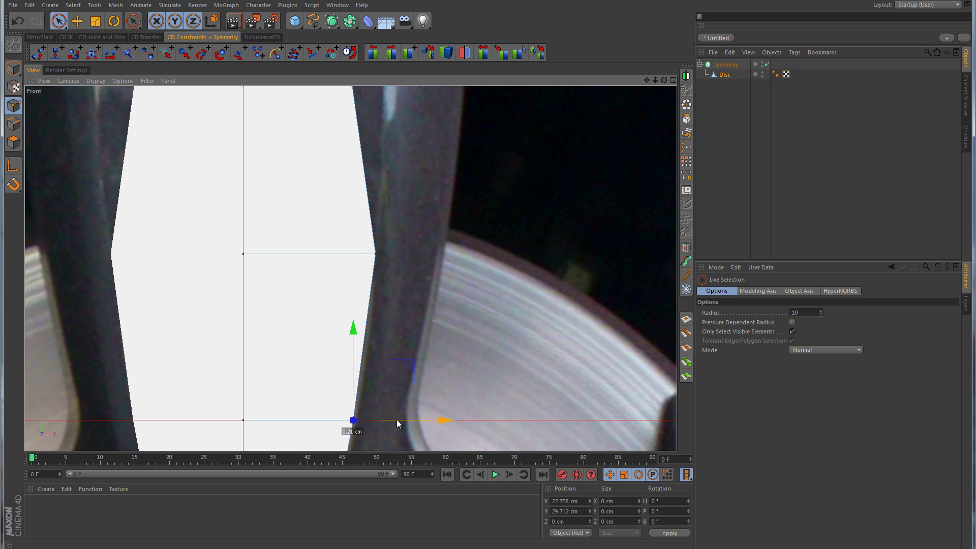
pyautogui.scroll(5, 454, 295)
pyautogui.click(335, 302)
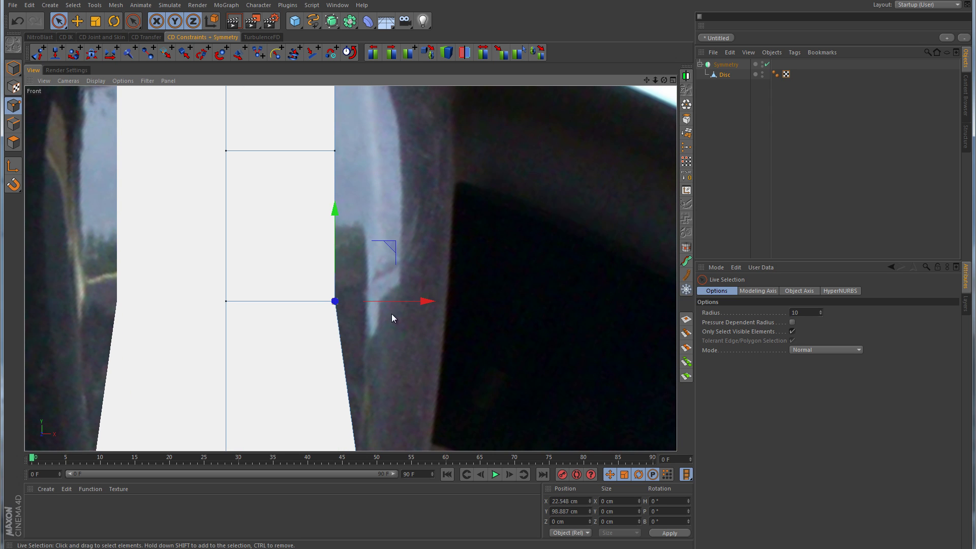
pyautogui.moveTo(403, 301); pyautogui.dragTo(432, 301)
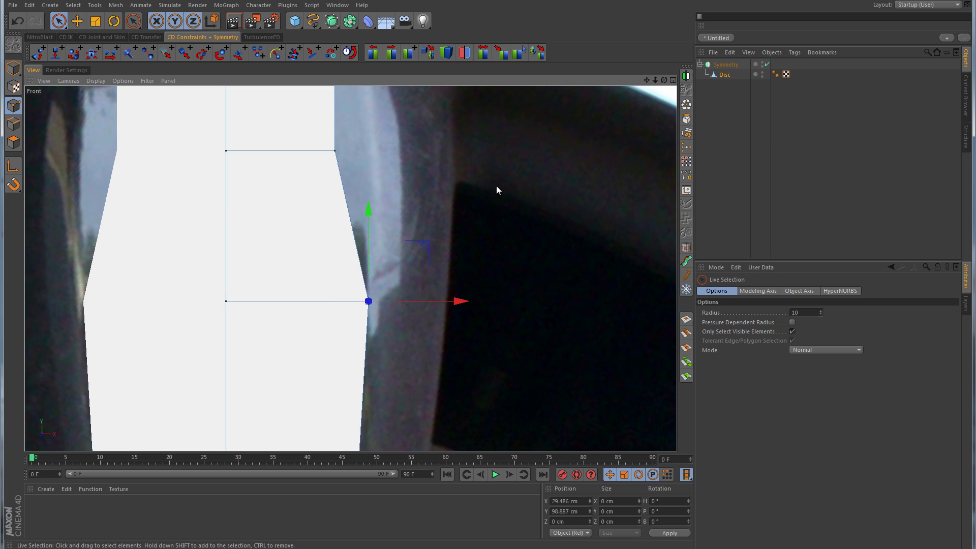
# Move the mid-right and top-right points outward so the shape widens toward the rim.
pyautogui.keyDown('alt'); pyautogui.moveTo(496, 185); pyautogui.dragTo(372, 338, button='middle'); pyautogui.keyUp('alt')
pyautogui.click(331, 293)
pyautogui.moveTo(406, 289); pyautogui.dragTo(438, 290)
pyautogui.click(332, 170)
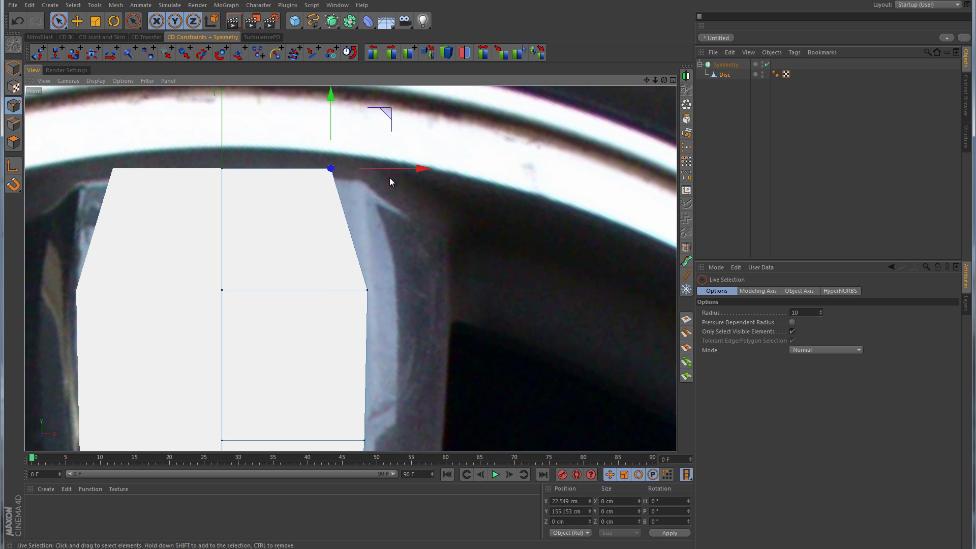
pyautogui.moveTo(420, 168); pyautogui.dragTo(447, 169)
pyautogui.scroll(-5, 431, 376)
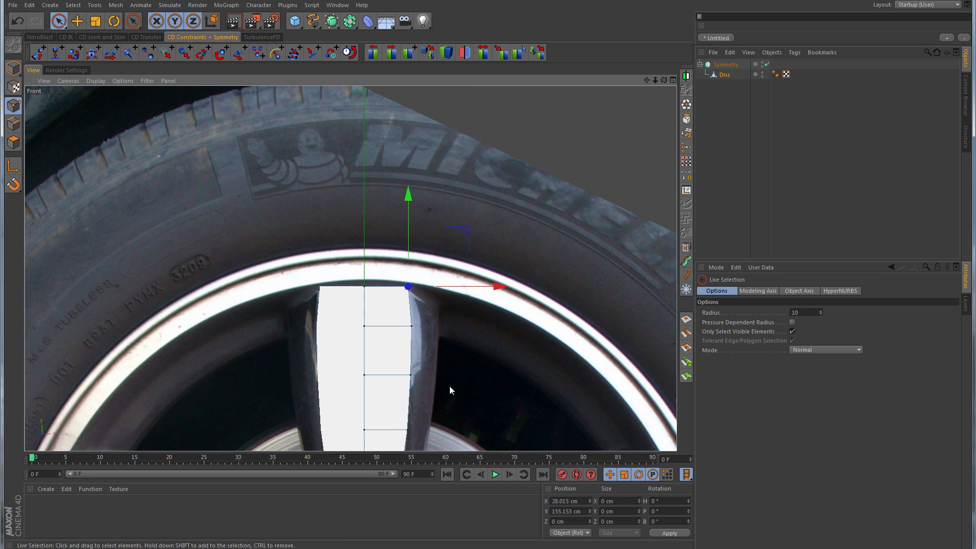
pyautogui.keyDown('alt'); pyautogui.moveTo(449, 390); pyautogui.dragTo(448, 154, button='middle'); pyautogui.keyUp('alt')
pyautogui.scroll(2, 404, 248)
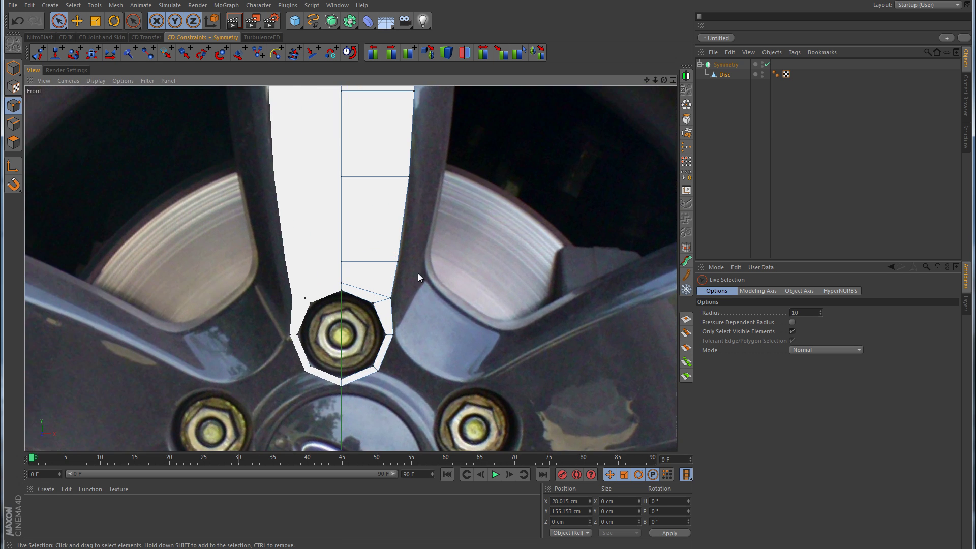
pyautogui.keyDown('alt'); pyautogui.moveTo(413, 288); pyautogui.dragTo(422, 246, button='middle'); pyautogui.keyUp('alt')
pyautogui.scroll(3, 457, 270)
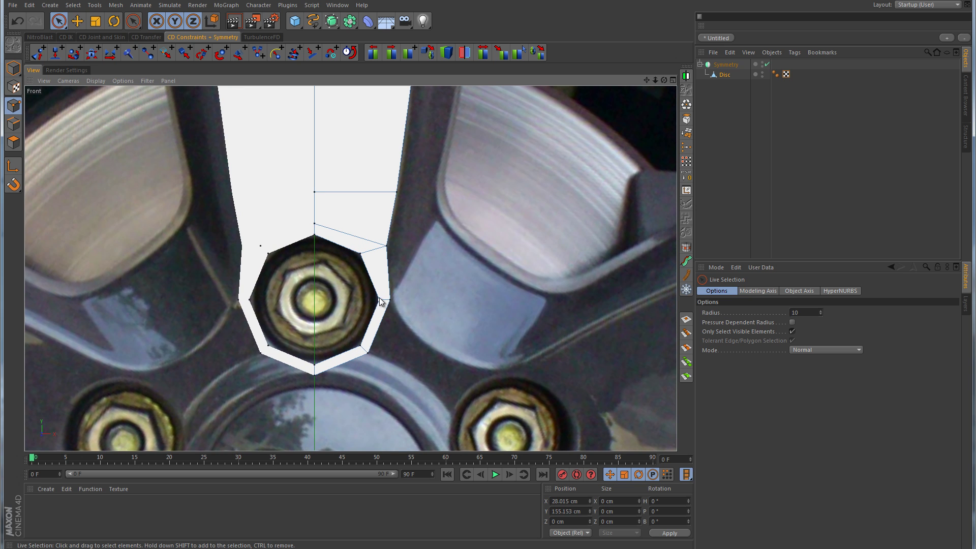
pyautogui.scroll(-4, 476, 288)
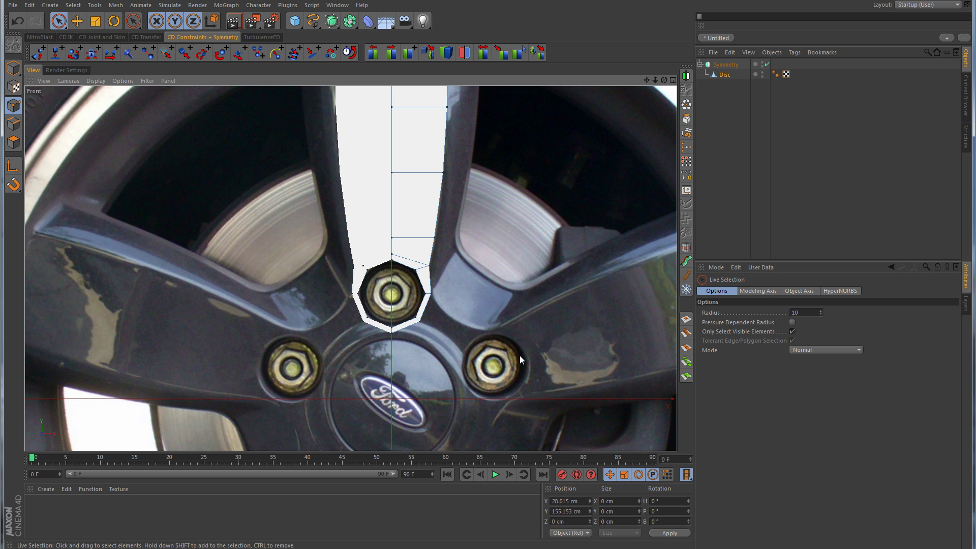
pyautogui.scroll(-5, 519, 355)
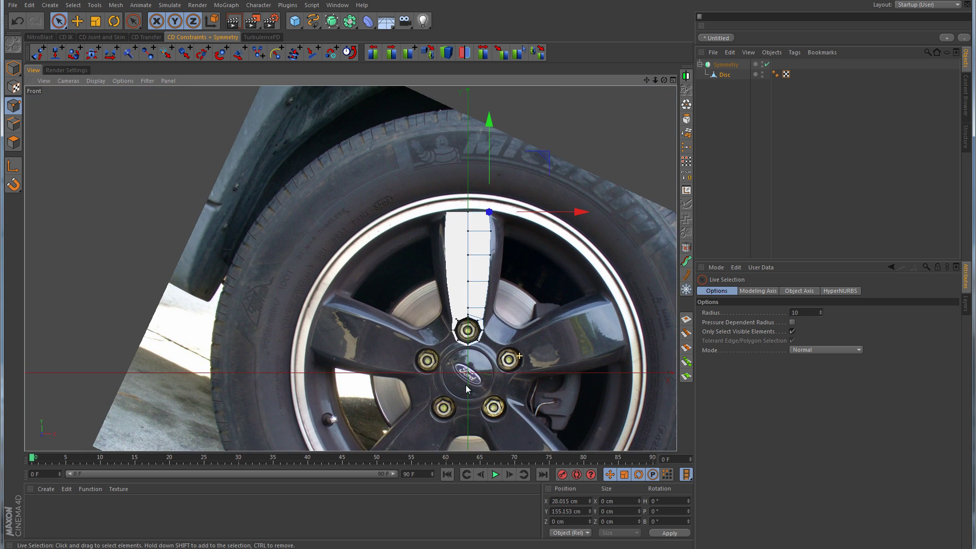
pyautogui.scroll(2, 385, 283)
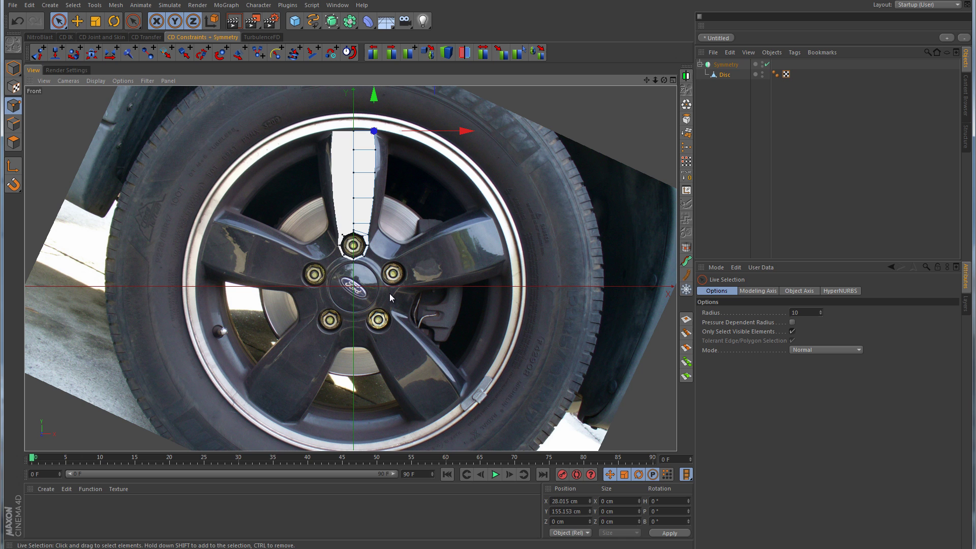
# Add a Cloner and a Cylinder, shrink the cylinder to a 1 cm-radius rod, and parent it under the Cloner.
pyautogui.click(226, 5)
pyautogui.click(233, 81)
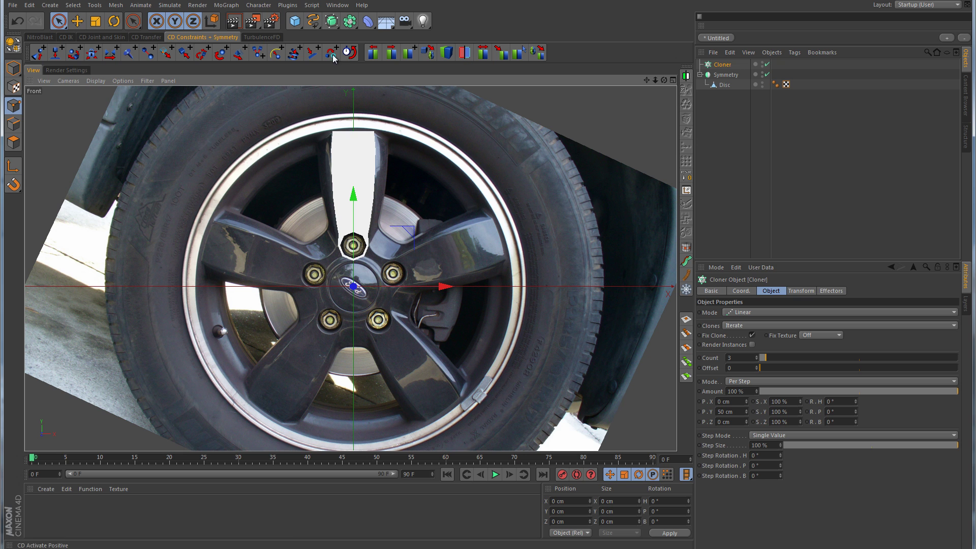
pyautogui.click(294, 22)
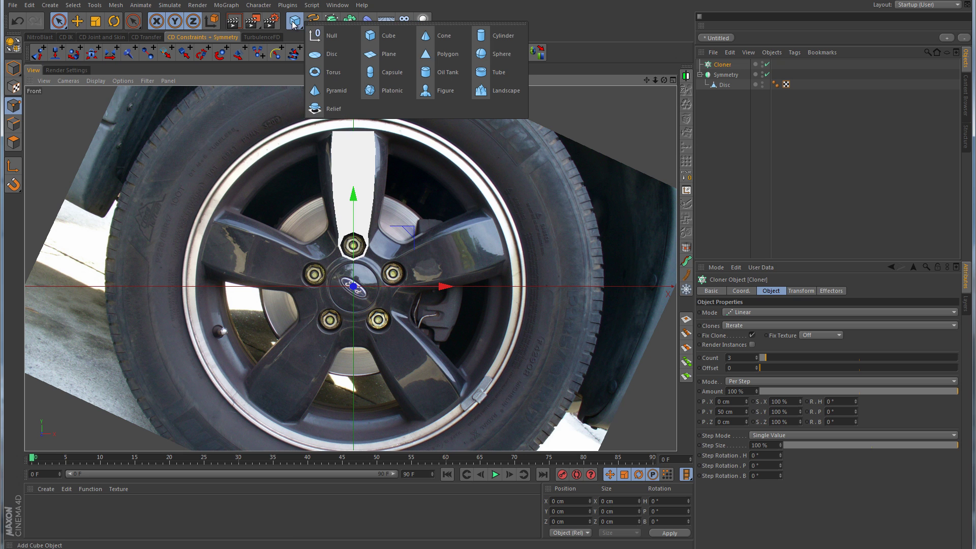
pyautogui.click(508, 38)
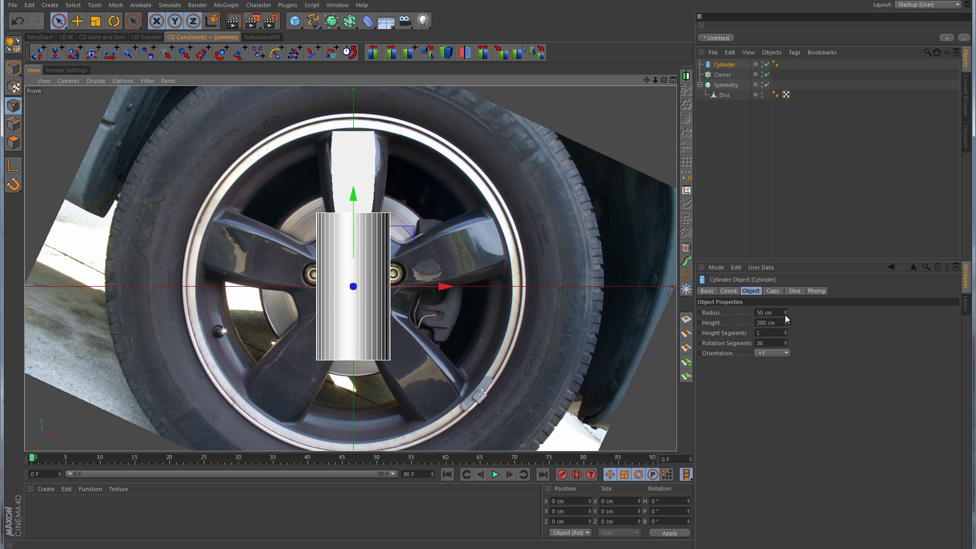
pyautogui.moveTo(786, 312); pyautogui.dragTo(787, 315)
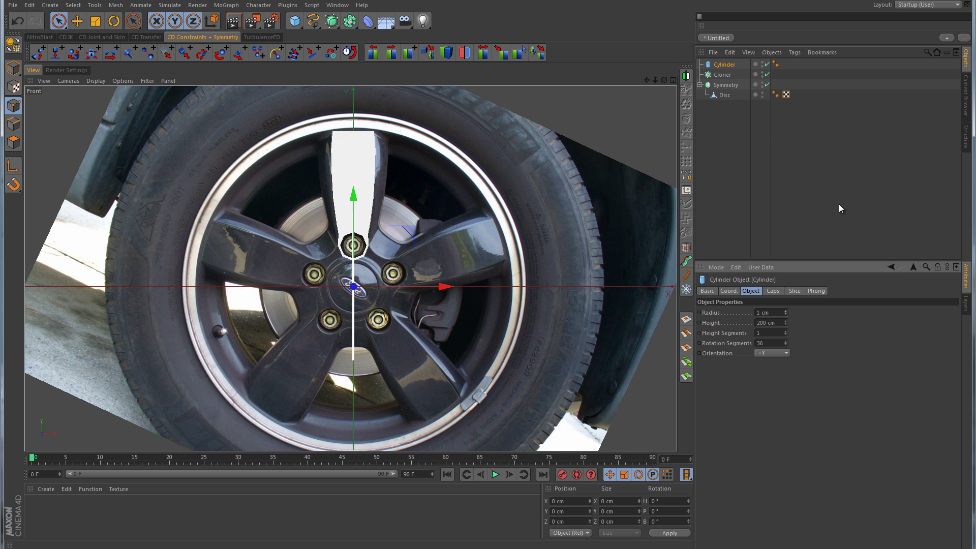
pyautogui.moveTo(724, 64); pyautogui.dragTo(726, 76)
pyautogui.click(722, 65)
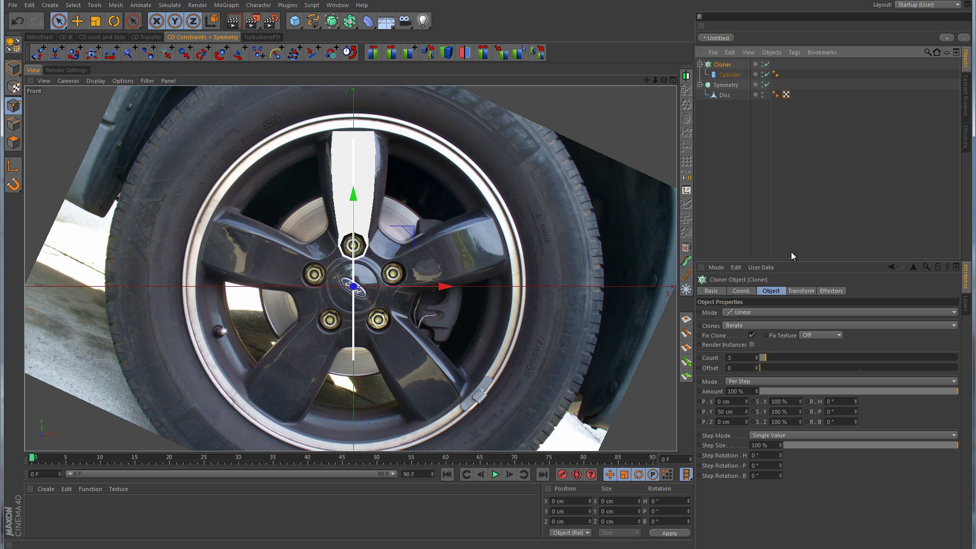
# Set the Cloner to Radial mode with 5 clones and a radius of about 139 cm.
pyautogui.click(743, 313)
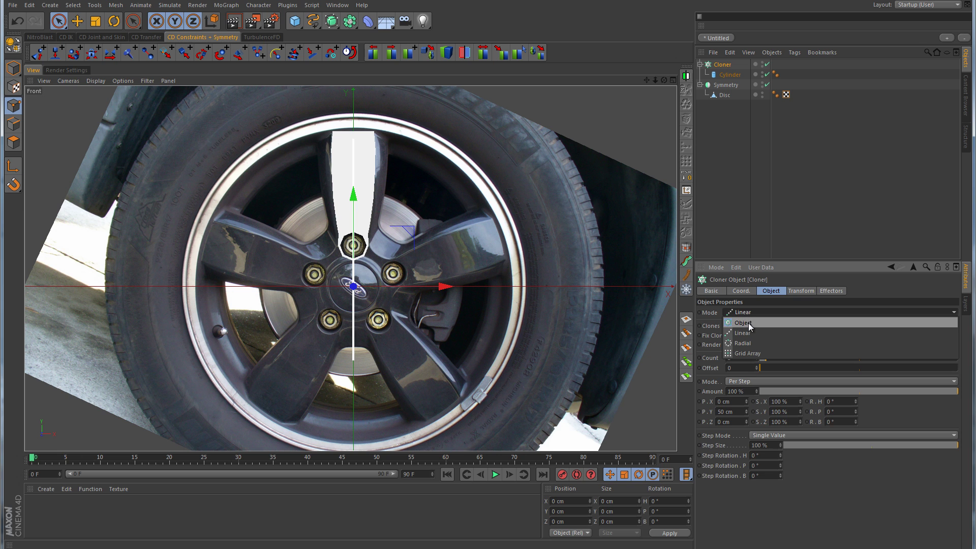
pyautogui.click(746, 340)
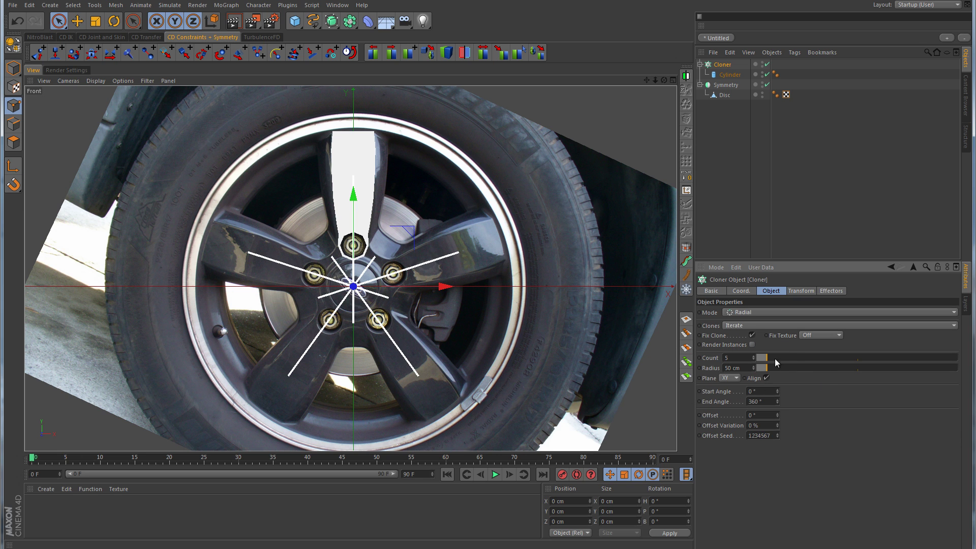
pyautogui.moveTo(767, 369); pyautogui.dragTo(786, 368)
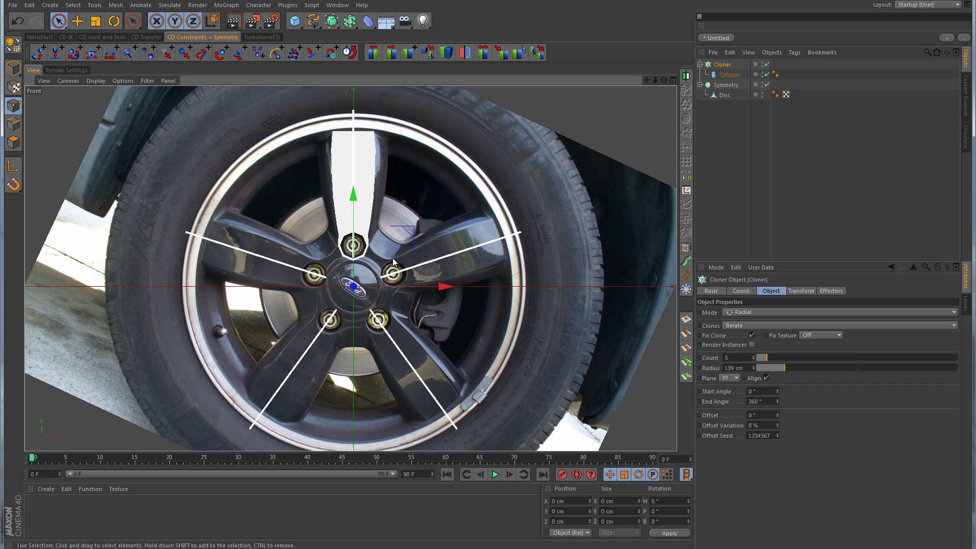
pyautogui.scroll(3, 394, 259)
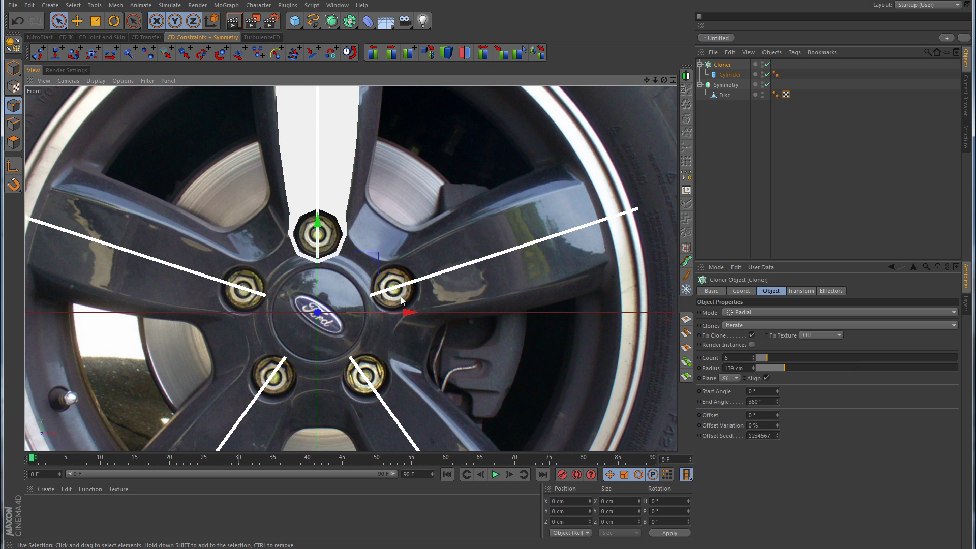
# Pick the Doodle Paint tool with a red colour and a thinner brush.
pyautogui.click(95, 5)
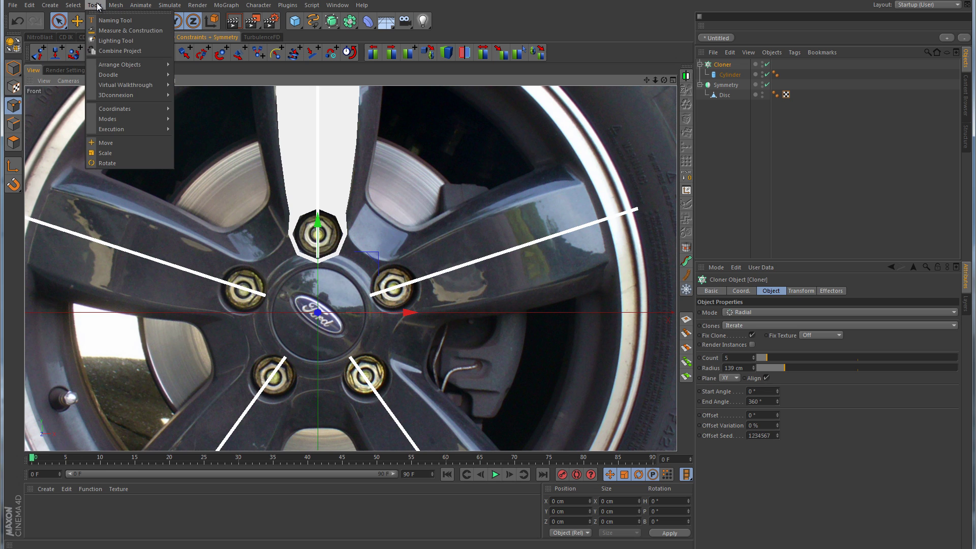
pyautogui.moveTo(125, 76)
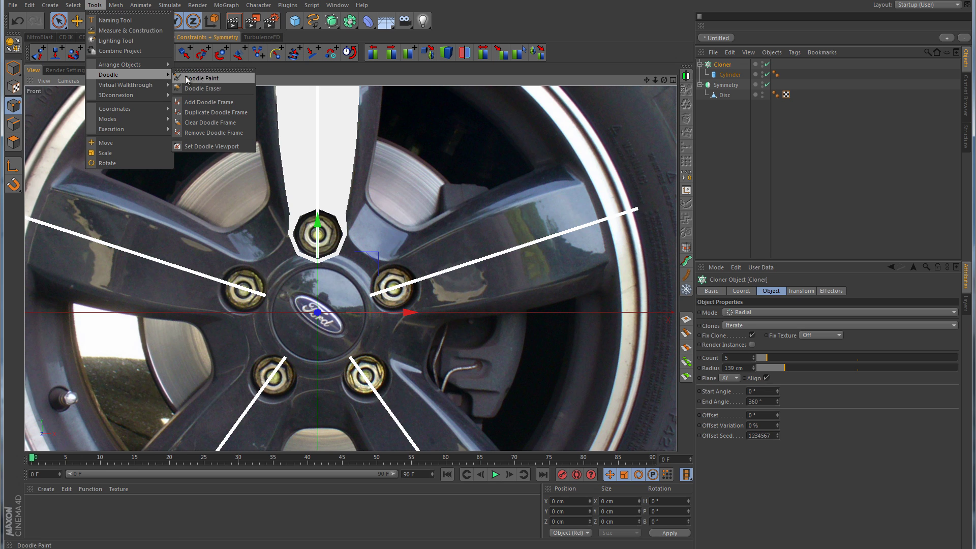
pyautogui.click(211, 78)
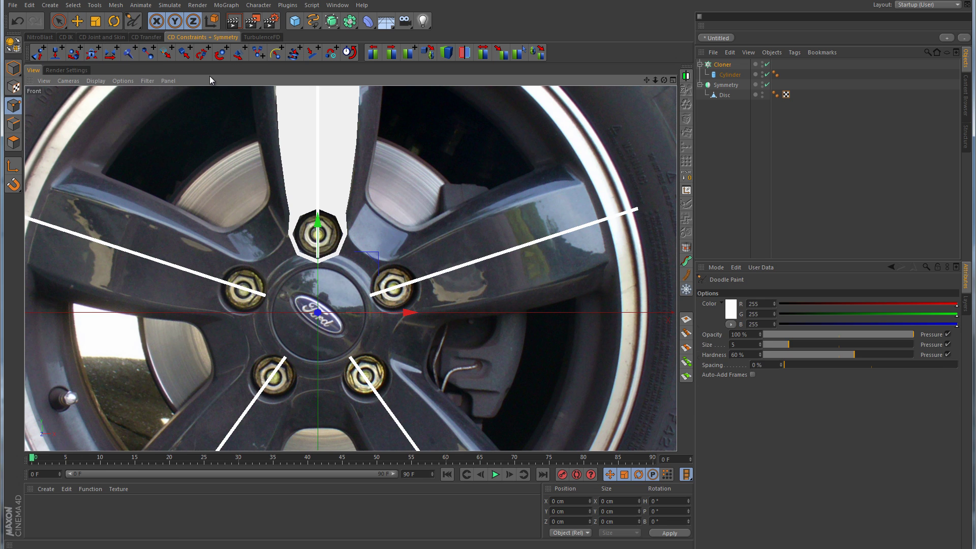
pyautogui.click(729, 307)
pyautogui.click(715, 356)
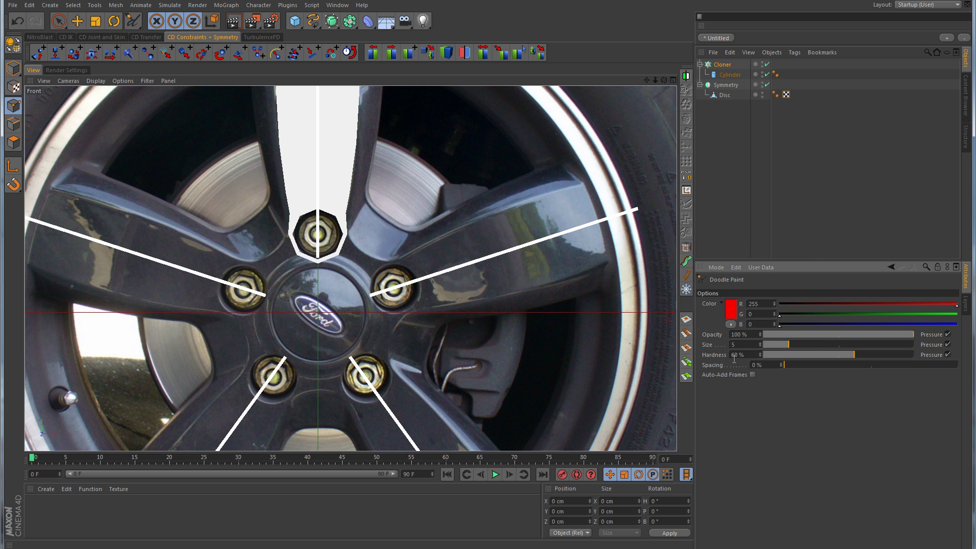
pyautogui.moveTo(769, 343)
pyautogui.mouseDown()
pyautogui.moveTo(783, 345)
pyautogui.moveTo(774, 348)
pyautogui.mouseUp()
# Paint red strokes along the right and vertical spoke lines and a diagonal from hub to rim.
pyautogui.scroll(-5, 500, 294)
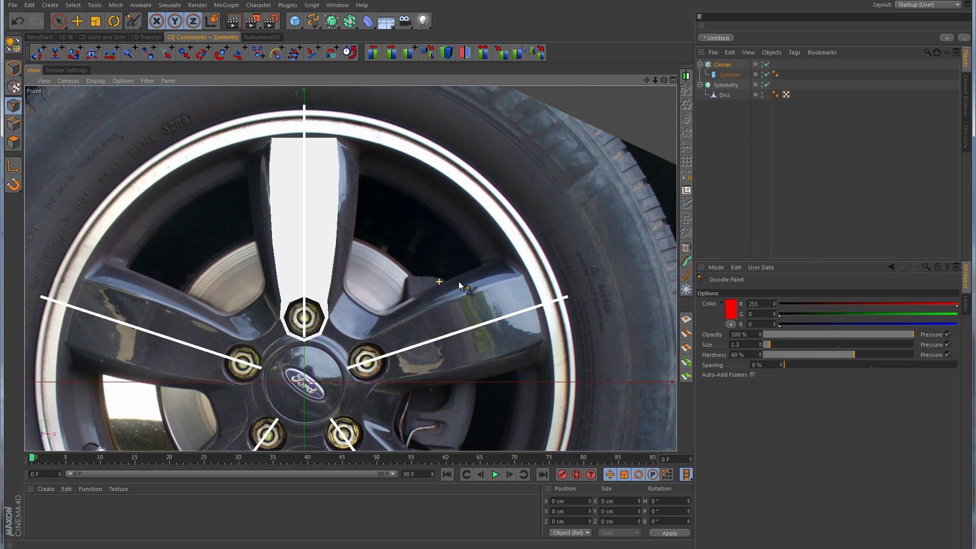
pyautogui.keyDown('alt'); pyautogui.moveTo(460, 286); pyautogui.dragTo(505, 260, button='middle'); pyautogui.keyUp('alt')
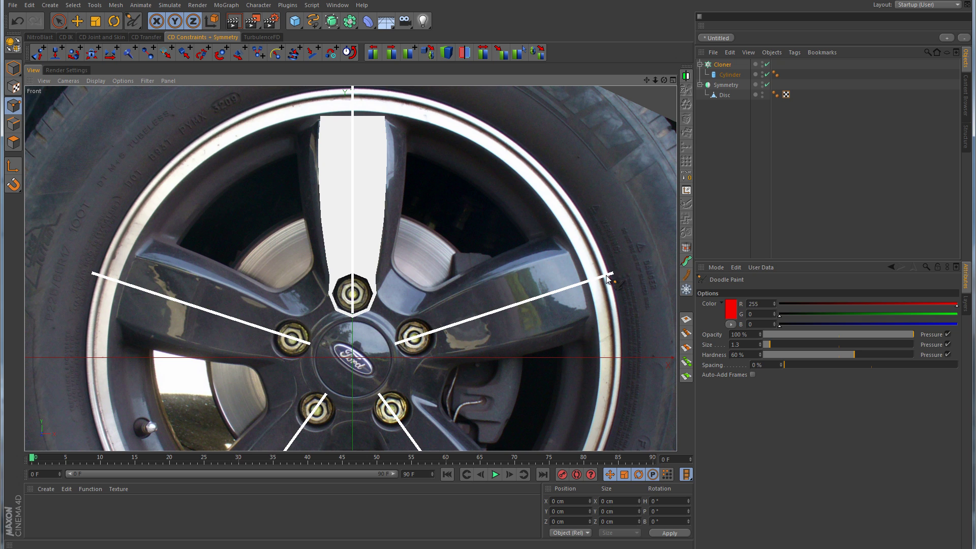
pyautogui.moveTo(611, 273); pyautogui.dragTo(393, 344)
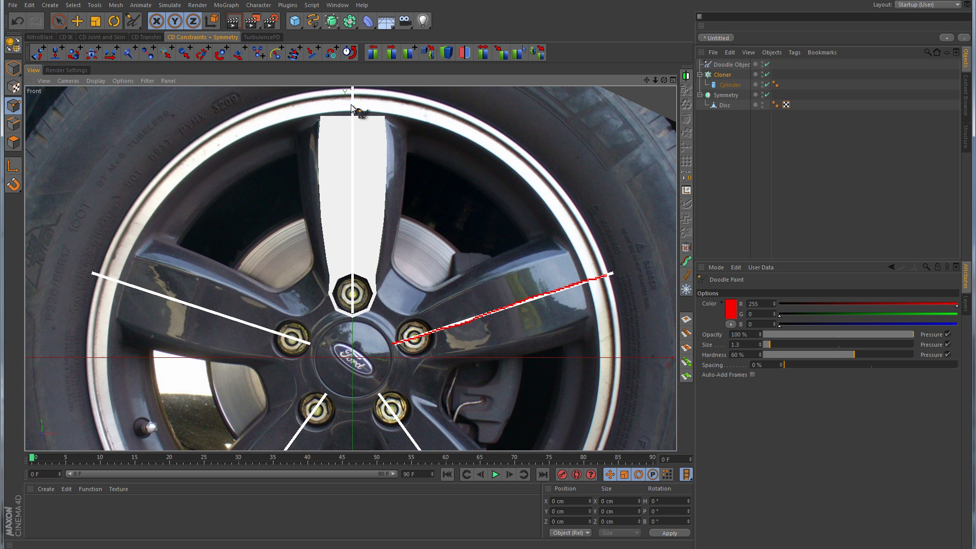
pyautogui.moveTo(355, 108); pyautogui.dragTo(349, 316)
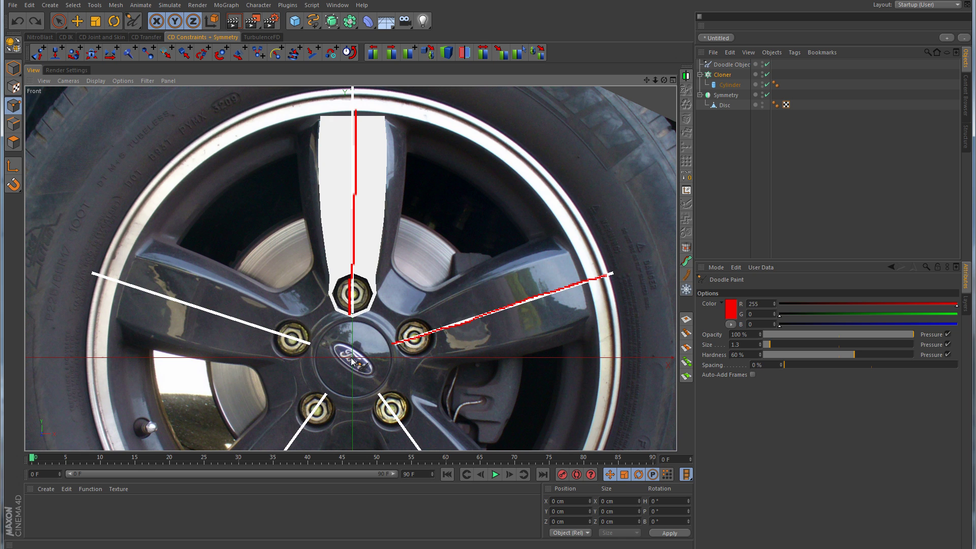
pyautogui.moveTo(356, 353); pyautogui.dragTo(513, 150)
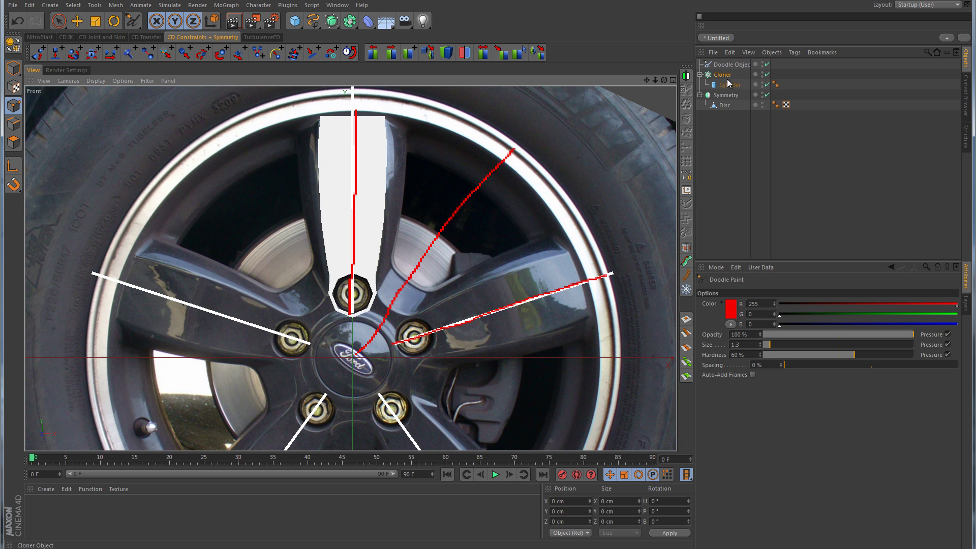
pyautogui.click(732, 312)
# Switch the doodle colour to green and hatch green strokes over the top spoke's right half.
pyautogui.click(737, 268)
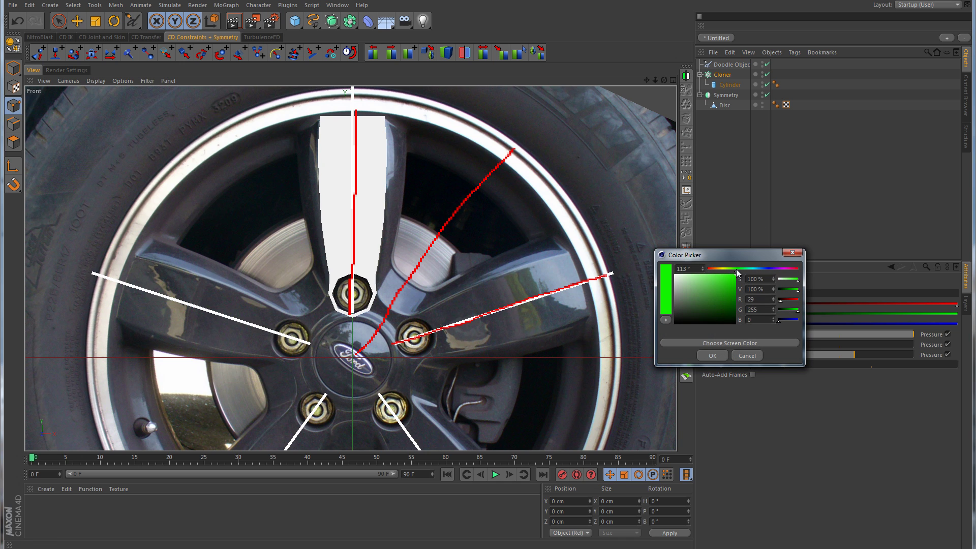
pyautogui.click(714, 354)
pyautogui.scroll(3, 388, 330)
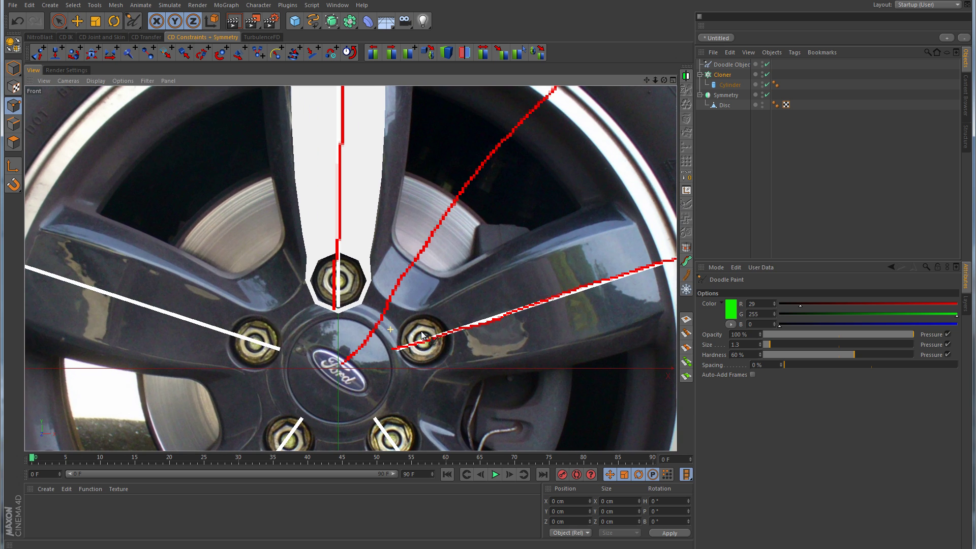
pyautogui.moveTo(382, 311)
pyautogui.mouseDown()
pyautogui.moveTo(360, 349)
pyautogui.moveTo(342, 355)
pyautogui.moveTo(353, 282)
pyautogui.moveTo(361, 325)
pyautogui.moveTo(396, 267)
pyautogui.moveTo(391, 193)
pyautogui.moveTo(366, 170)
pyautogui.moveTo(402, 113)
pyautogui.moveTo(385, 108)
pyautogui.moveTo(399, 173)
pyautogui.mouseUp()
pyautogui.keyDown('alt'); pyautogui.moveTo(399, 173); pyautogui.dragTo(378, 294, button='middle'); pyautogui.keyUp('alt')
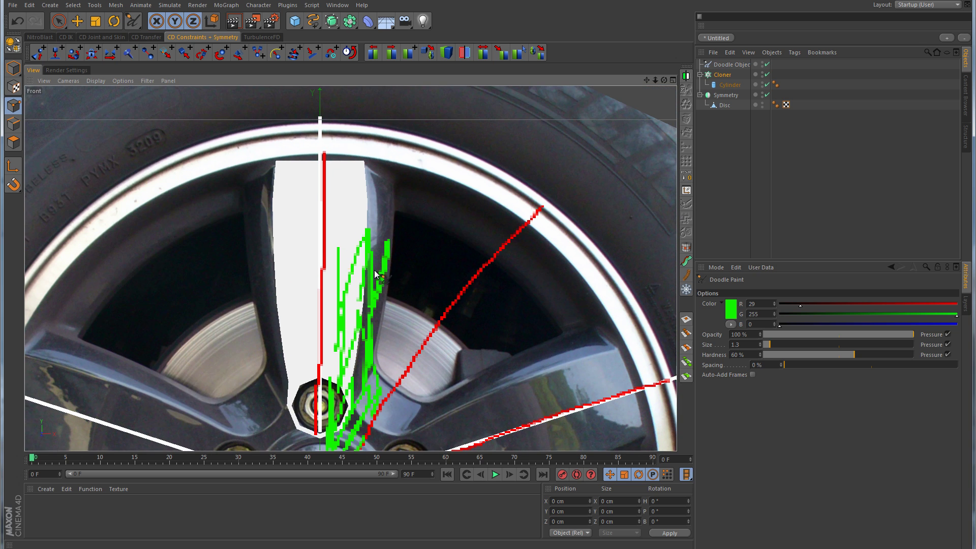
pyautogui.moveTo(384, 285)
pyautogui.mouseDown()
pyautogui.moveTo(388, 236)
pyautogui.moveTo(388, 185)
pyautogui.moveTo(366, 166)
pyautogui.moveTo(334, 191)
pyautogui.moveTo(340, 144)
pyautogui.moveTo(419, 207)
pyautogui.moveTo(481, 239)
pyautogui.moveTo(501, 219)
pyautogui.moveTo(502, 197)
pyautogui.moveTo(403, 158)
pyautogui.moveTo(422, 185)
pyautogui.moveTo(394, 147)
pyautogui.moveTo(371, 193)
pyautogui.moveTo(319, 204)
pyautogui.moveTo(329, 142)
pyautogui.moveTo(348, 202)
pyautogui.moveTo(393, 148)
pyautogui.moveTo(493, 207)
pyautogui.moveTo(506, 226)
pyautogui.moveTo(521, 209)
pyautogui.moveTo(484, 242)
pyautogui.mouseUp()
pyautogui.scroll(-3, 468, 275)
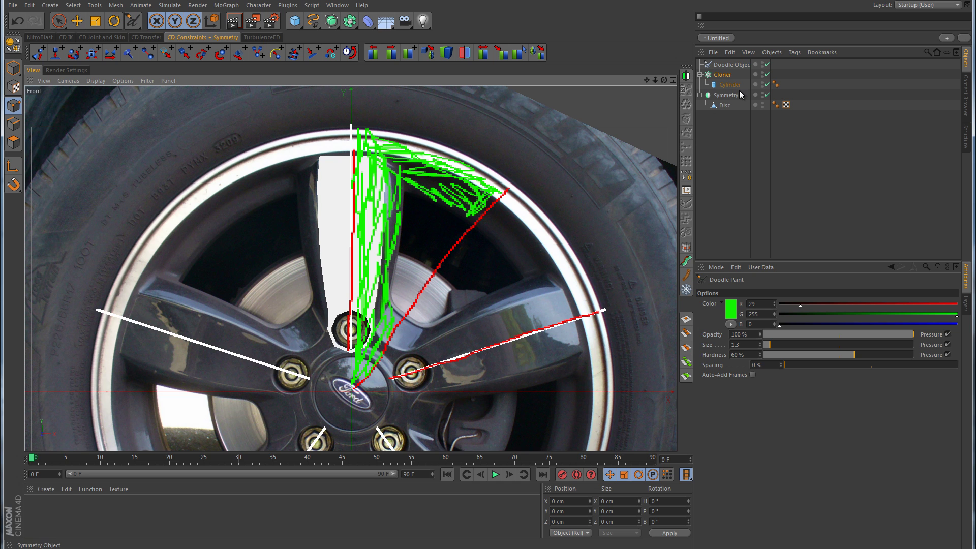
# Paint blue doodle strokes over the spoke's left half, then disable the Doodle Object.
pyautogui.click(732, 308)
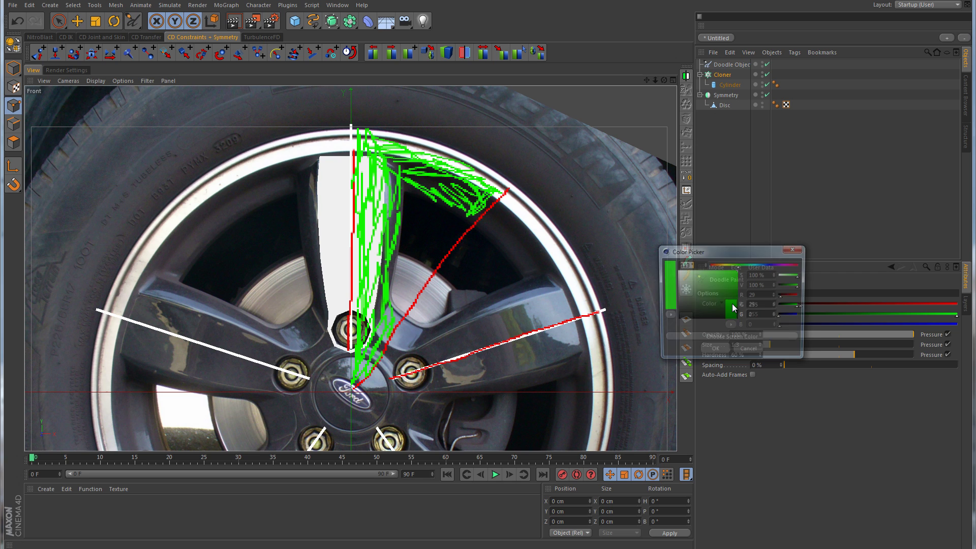
pyautogui.click(761, 265)
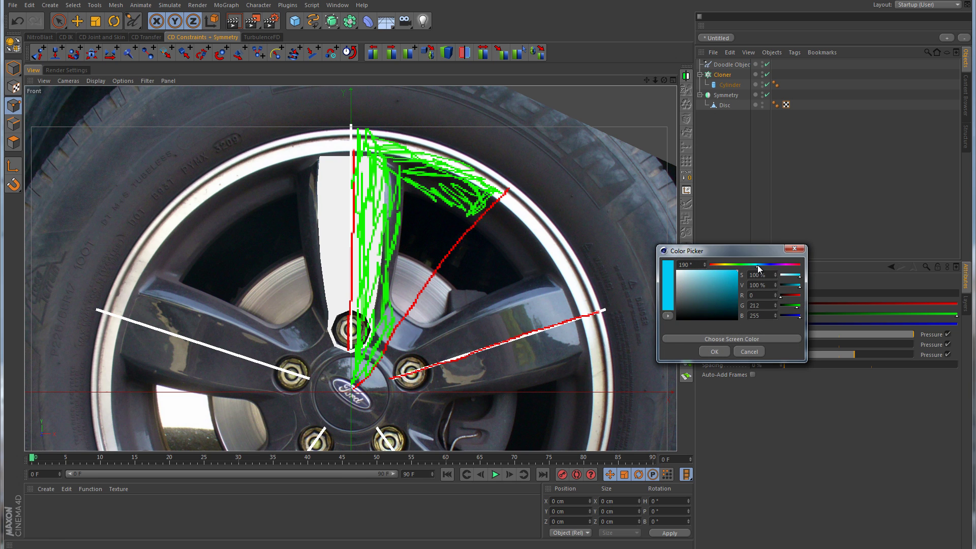
pyautogui.click(714, 351)
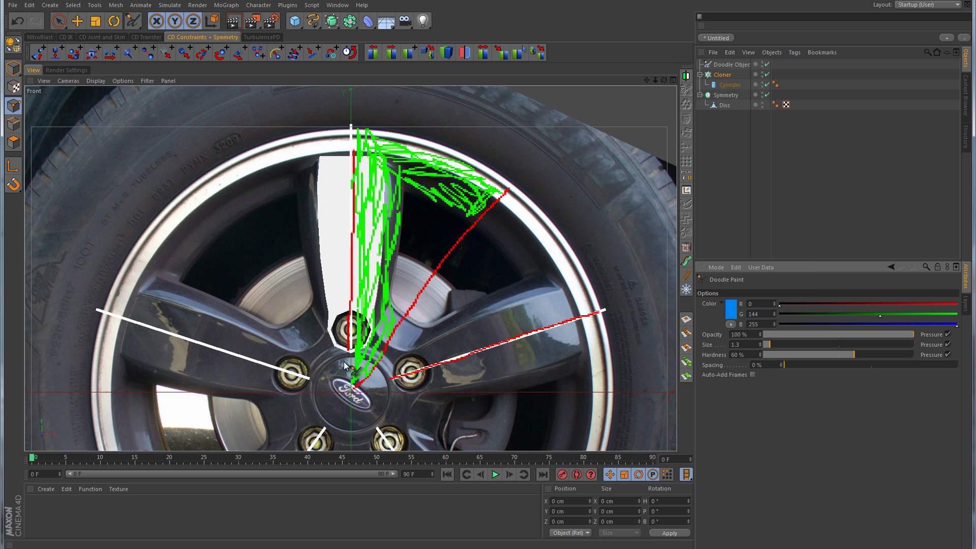
pyautogui.moveTo(347, 381)
pyautogui.mouseDown()
pyautogui.moveTo(330, 325)
pyautogui.moveTo(335, 226)
pyautogui.moveTo(316, 176)
pyautogui.moveTo(241, 186)
pyautogui.moveTo(234, 216)
pyautogui.moveTo(284, 168)
pyautogui.moveTo(344, 192)
pyautogui.moveTo(284, 150)
pyautogui.moveTo(335, 203)
pyautogui.mouseUp()
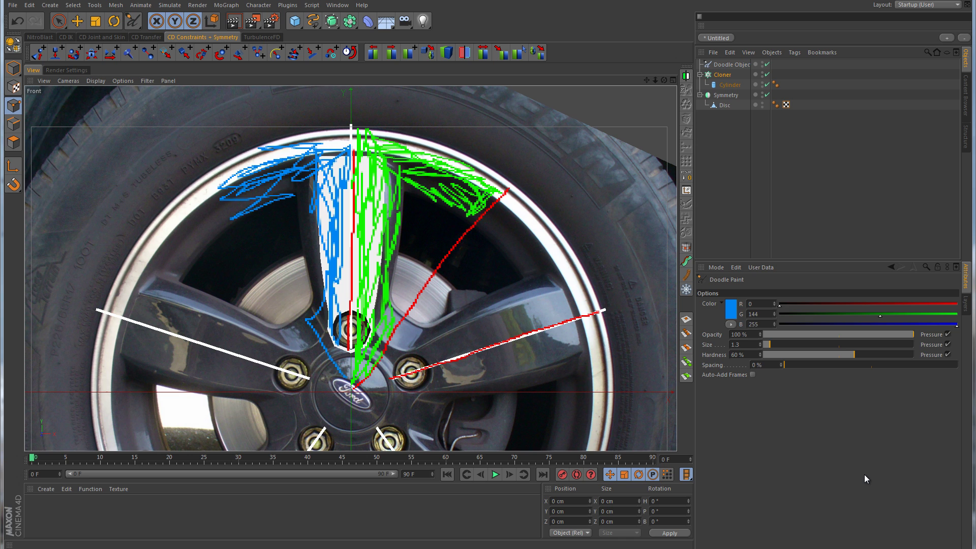
pyautogui.click(766, 65)
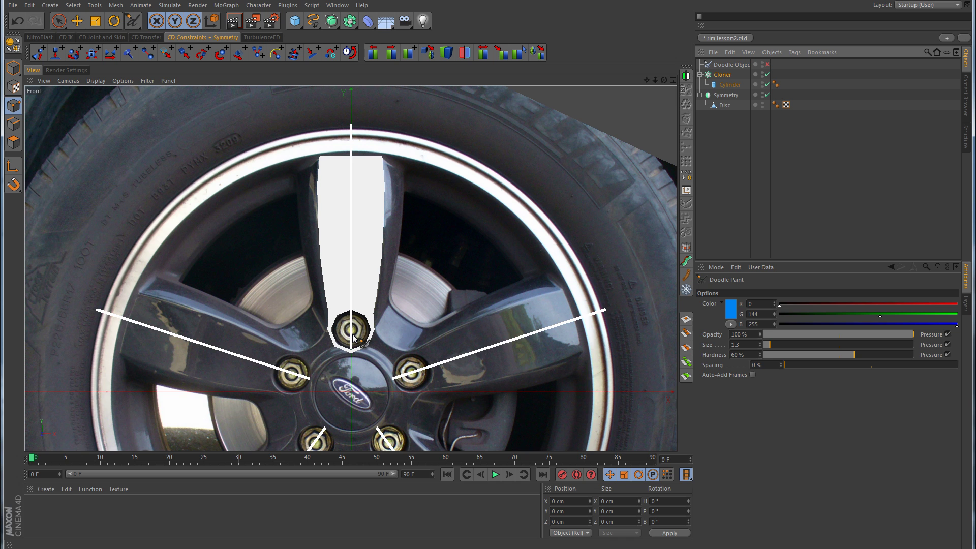
# Raise the Cloner's count from 5 to 10.
pyautogui.click(729, 75)
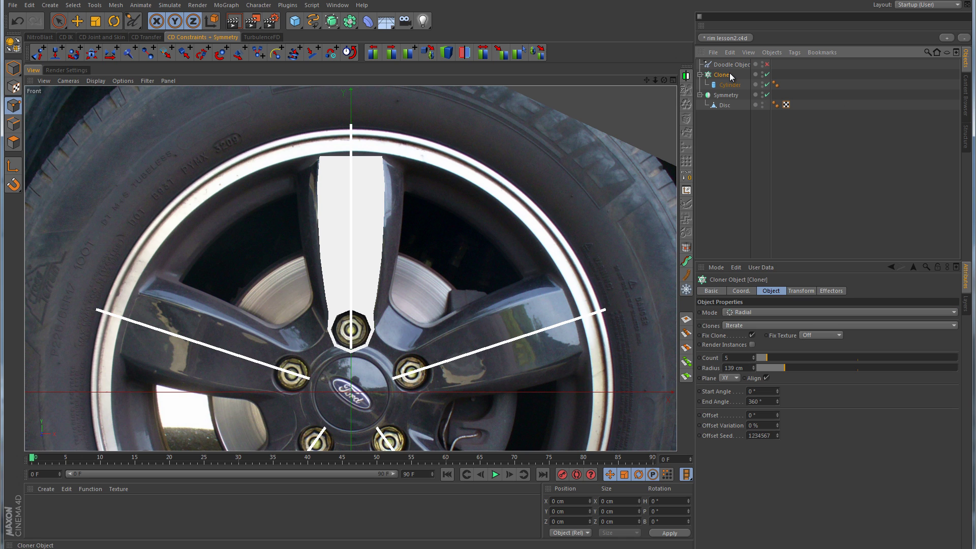
pyautogui.click(753, 355)
pyautogui.click(754, 356)
pyautogui.click(753, 356)
pyautogui.click(754, 356)
pyautogui.click(753, 356)
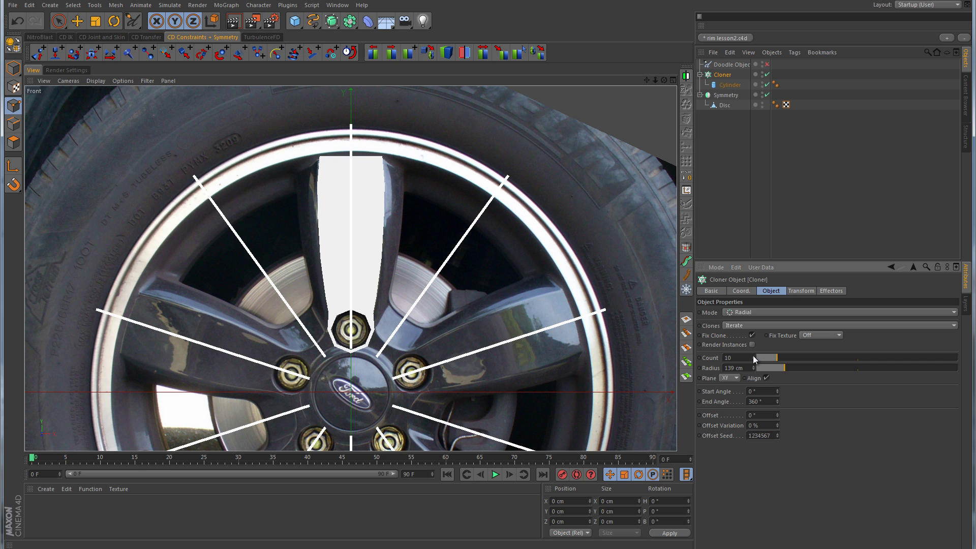
# Delete the Cylinder from inside the Cloner.
pyautogui.click(76, 21)
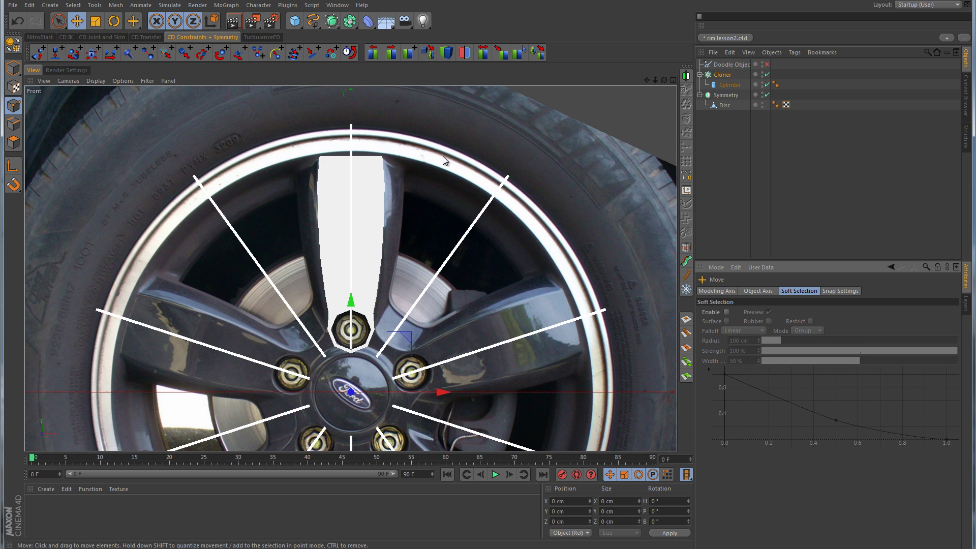
pyautogui.click(733, 84)
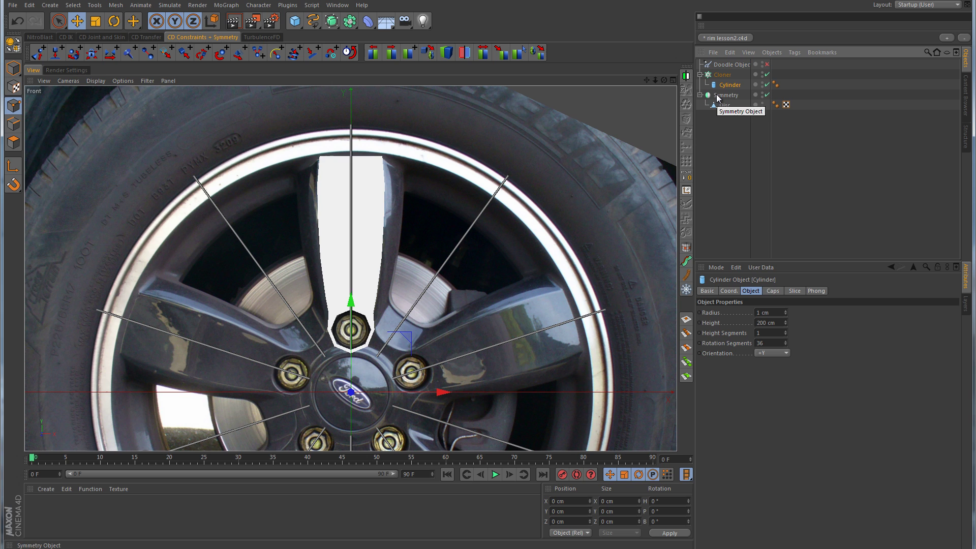
pyautogui.press('Delete')
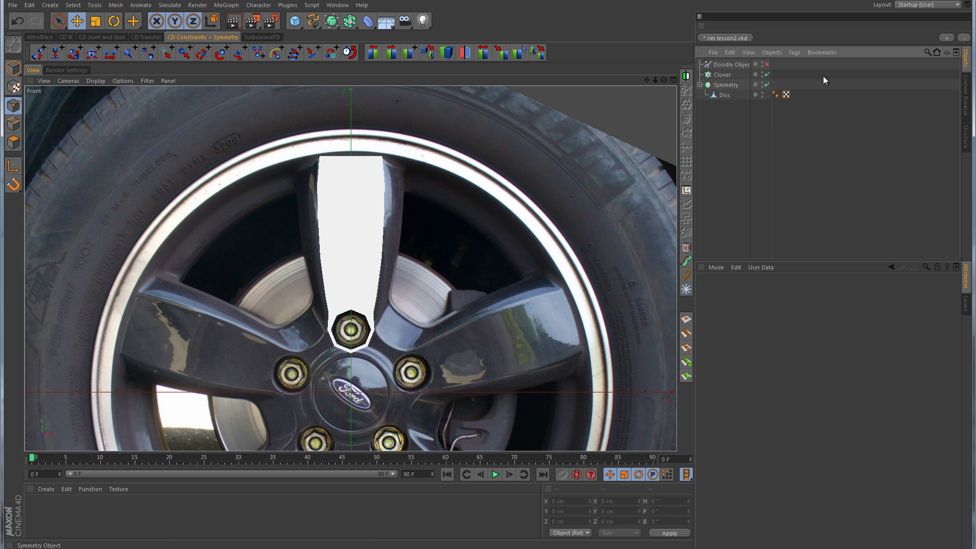
# Add a Rectangle spline with 0 cm width and place it inside the Cloner.
pyautogui.click(313, 22)
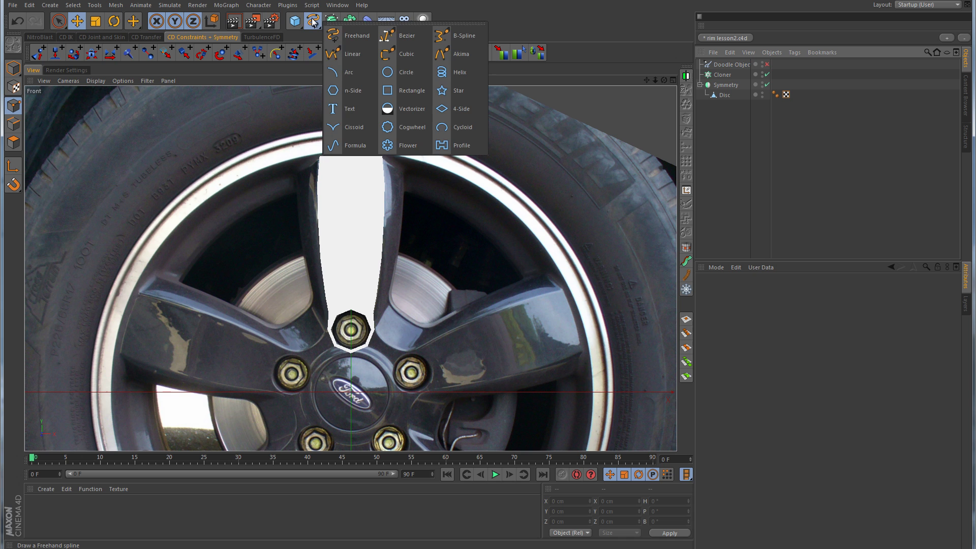
pyautogui.click(410, 93)
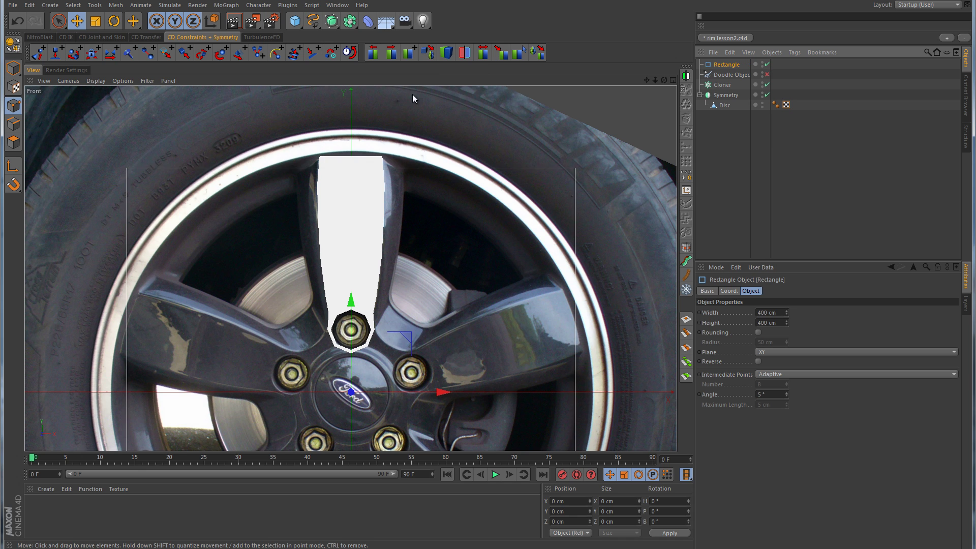
pyautogui.moveTo(785, 313); pyautogui.dragTo(786, 334)
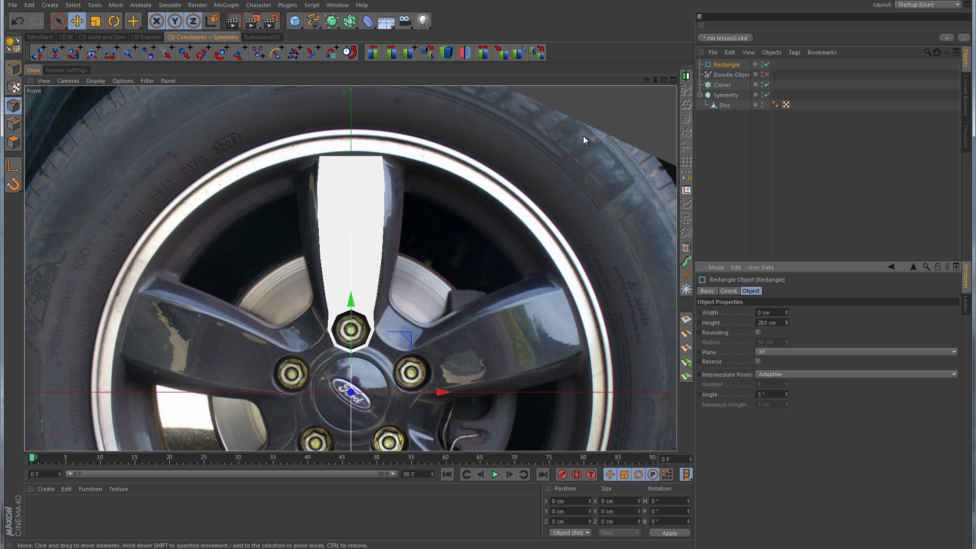
pyautogui.click(707, 291)
pyautogui.moveTo(726, 65); pyautogui.dragTo(727, 85)
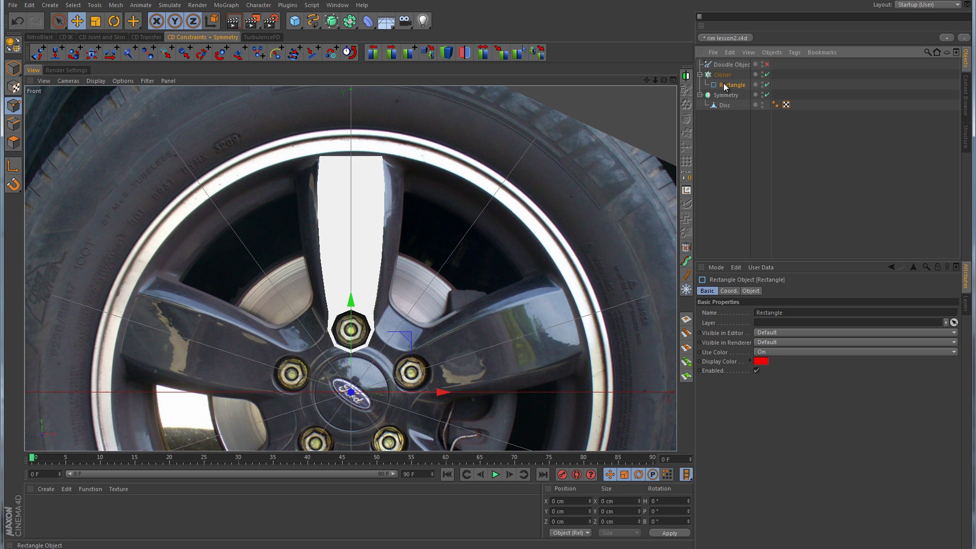
pyautogui.click(867, 201)
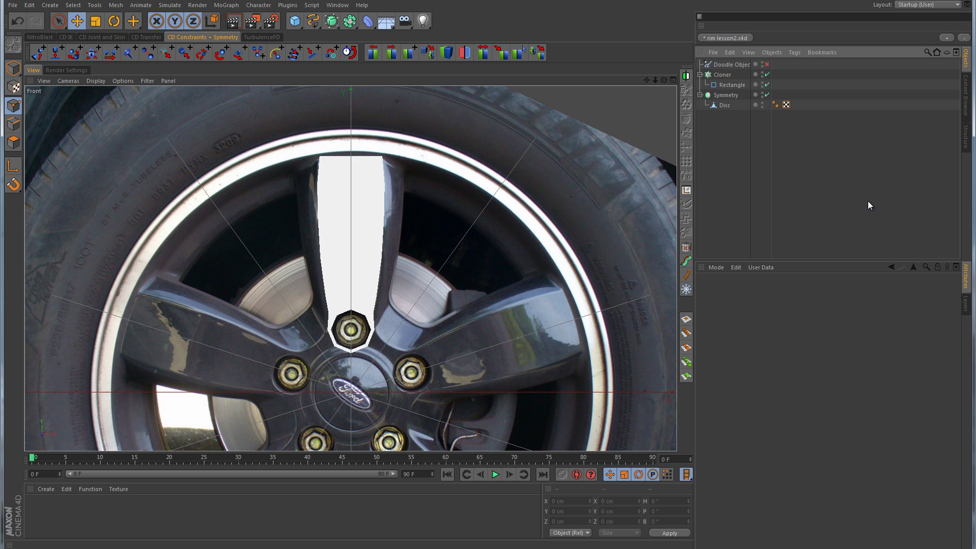
# Convert the Cloner into editable rectangle copies and expand its list.
pyautogui.click(725, 75)
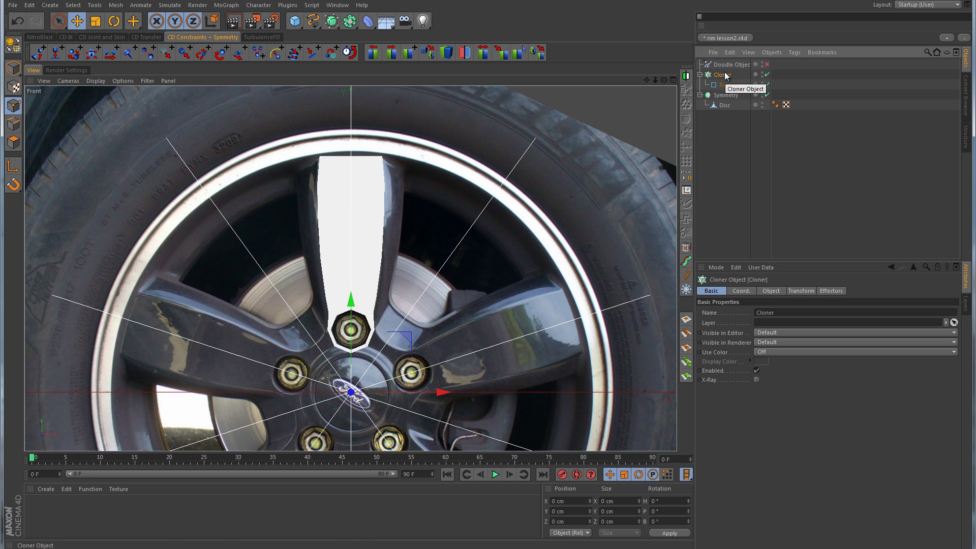
pyautogui.click(17, 47)
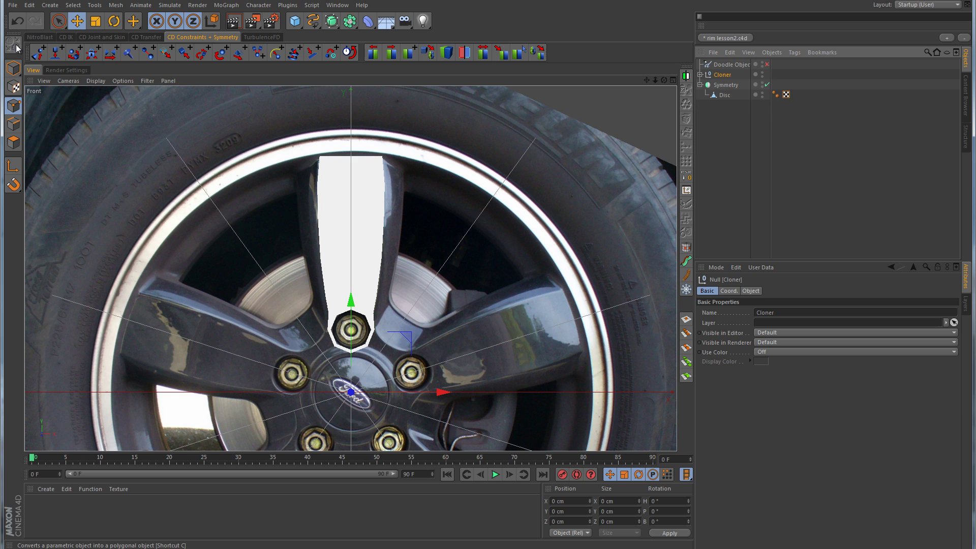
pyautogui.click(700, 75)
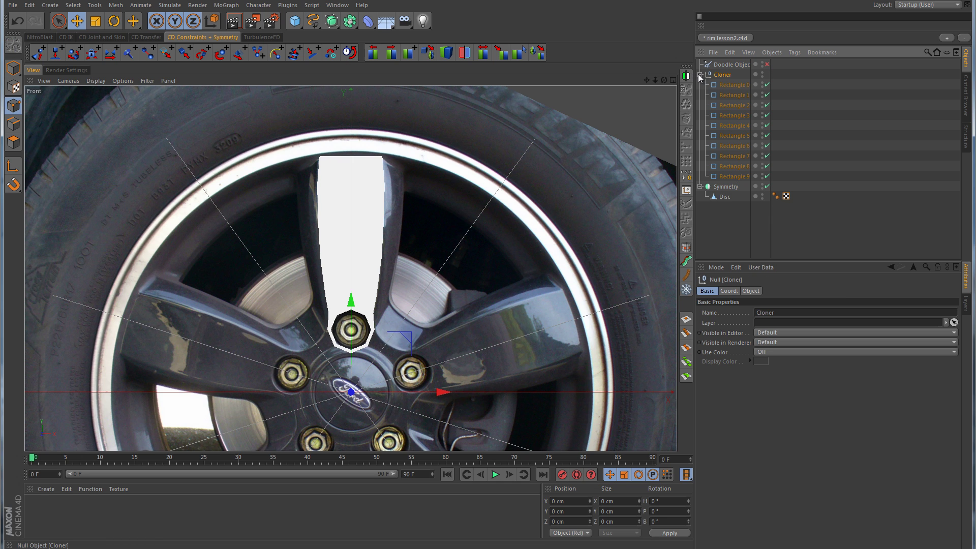
pyautogui.click(825, 230)
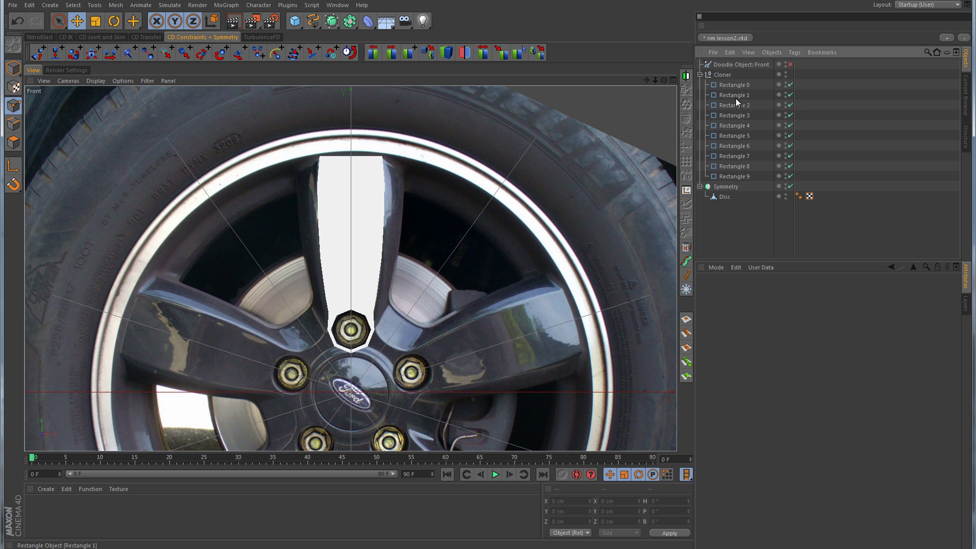
# Colour Rectangle 0–9 red as guide lines, then deselect them.
pyautogui.click(735, 85)
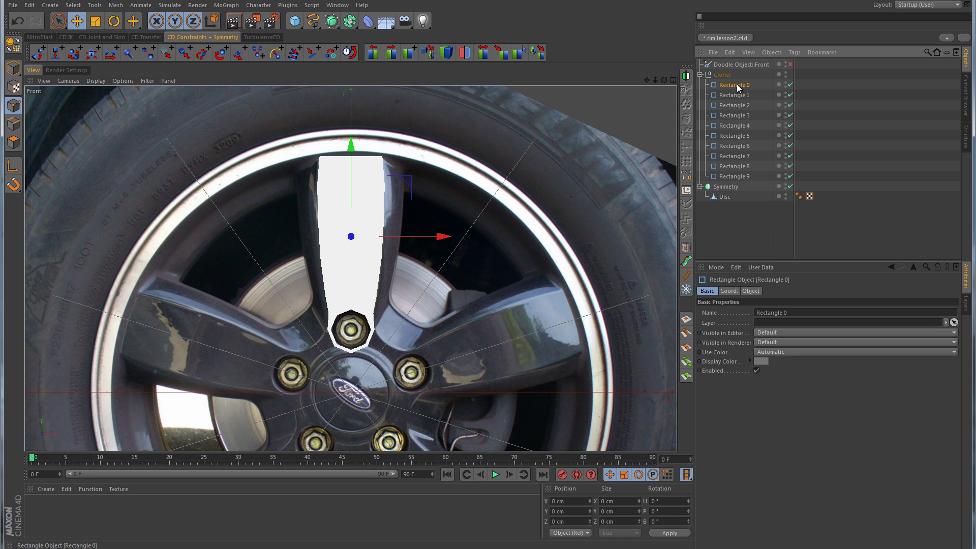
pyautogui.keyDown('shift'); pyautogui.click(742, 177); pyautogui.keyUp('shift')
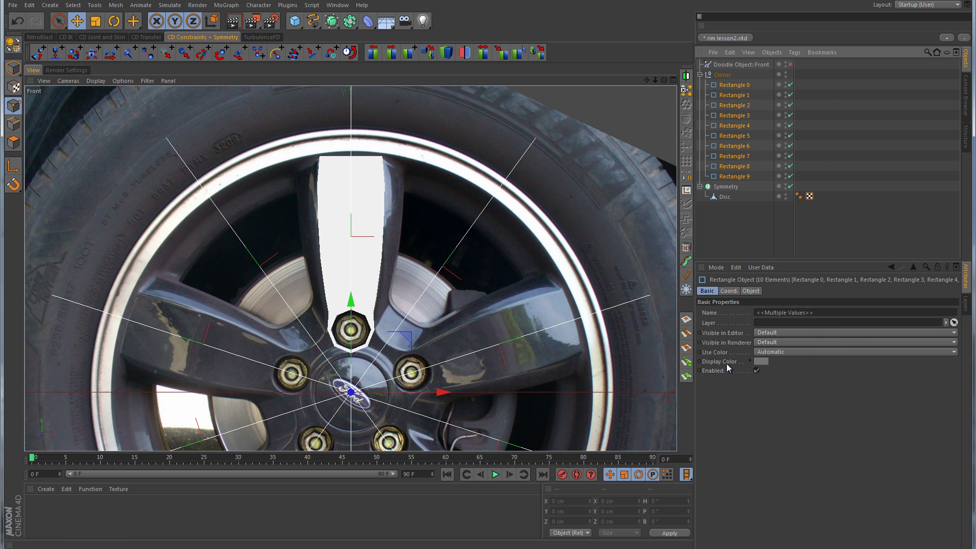
pyautogui.click(760, 361)
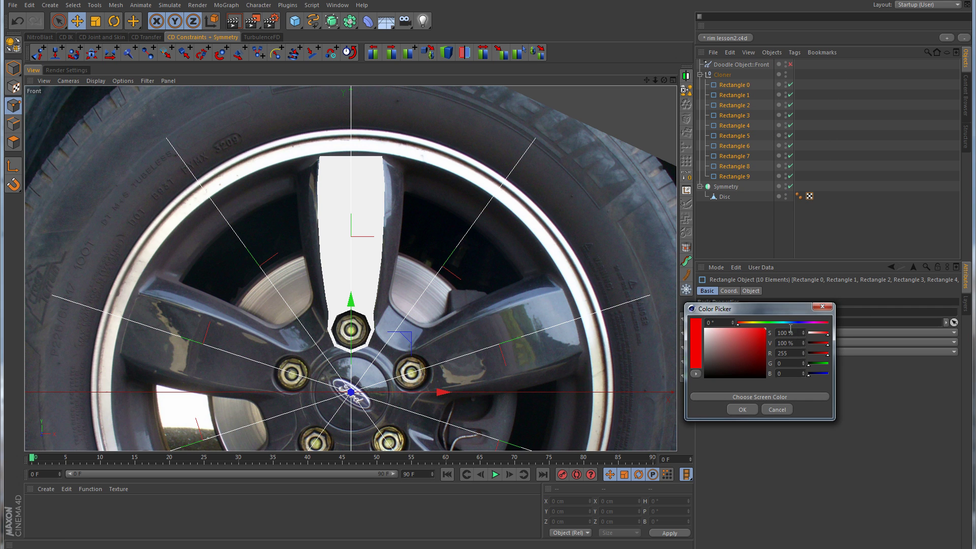
pyautogui.click(751, 410)
pyautogui.click(853, 211)
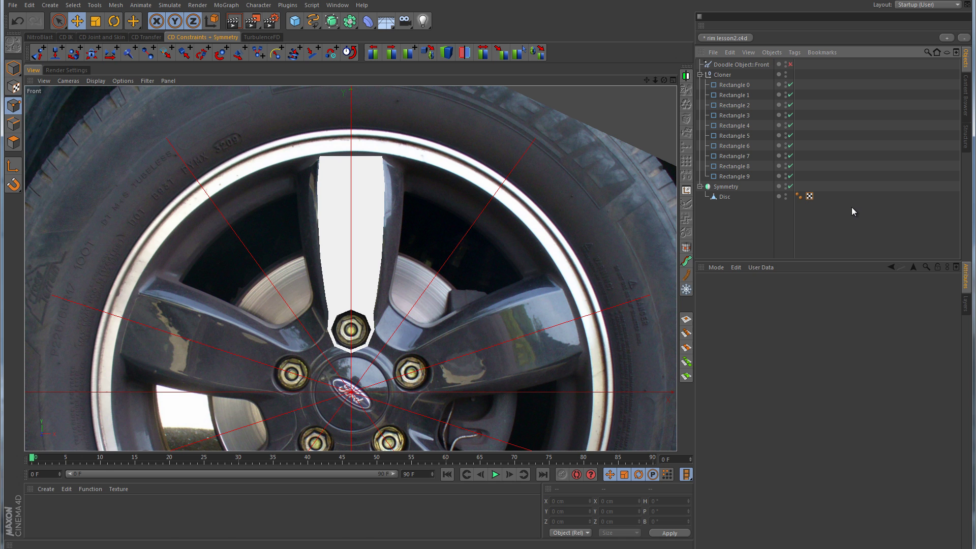
pyautogui.scroll(2, 547, 294)
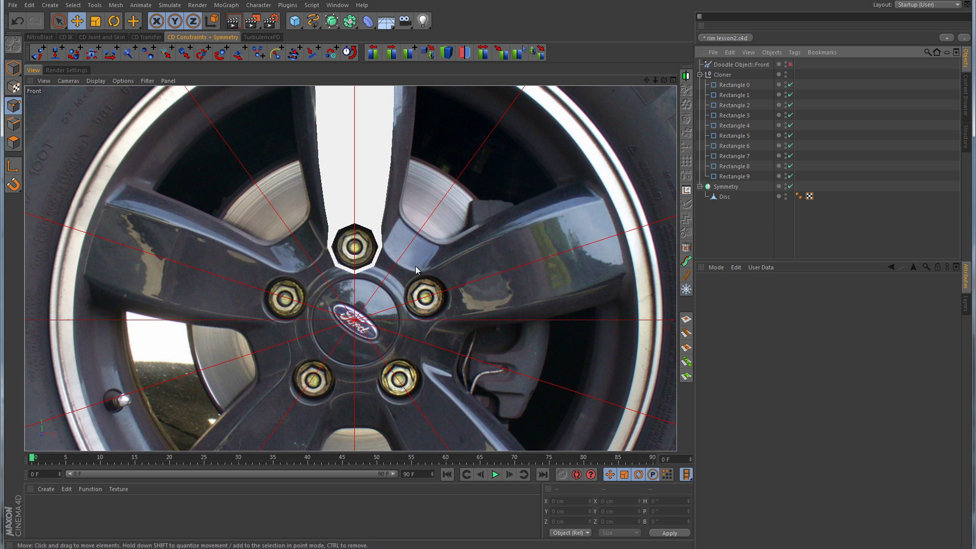
# Add a Disc with +Z orientation and a 31 cm outer radius over the centre hub.
pyautogui.moveTo(295, 21); pyautogui.dragTo(331, 53)
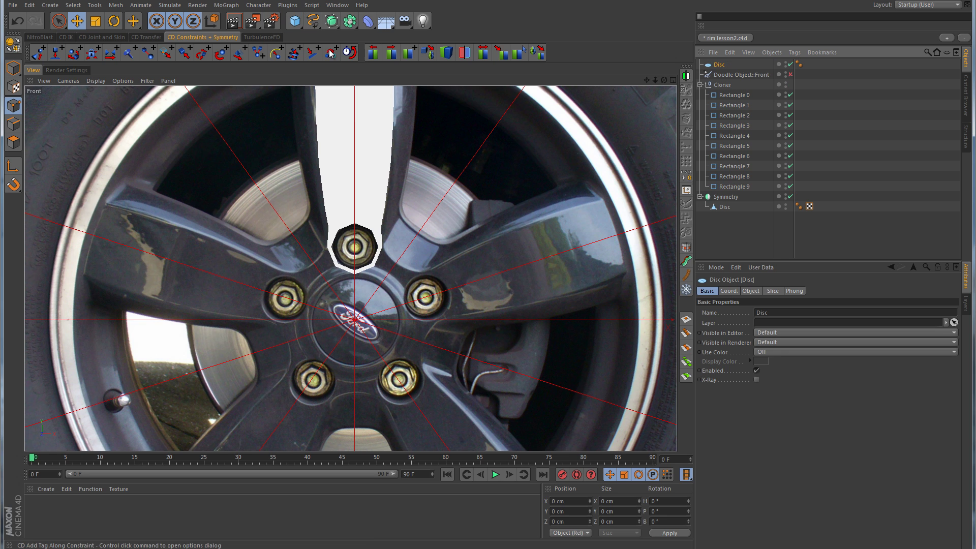
pyautogui.click(700, 85)
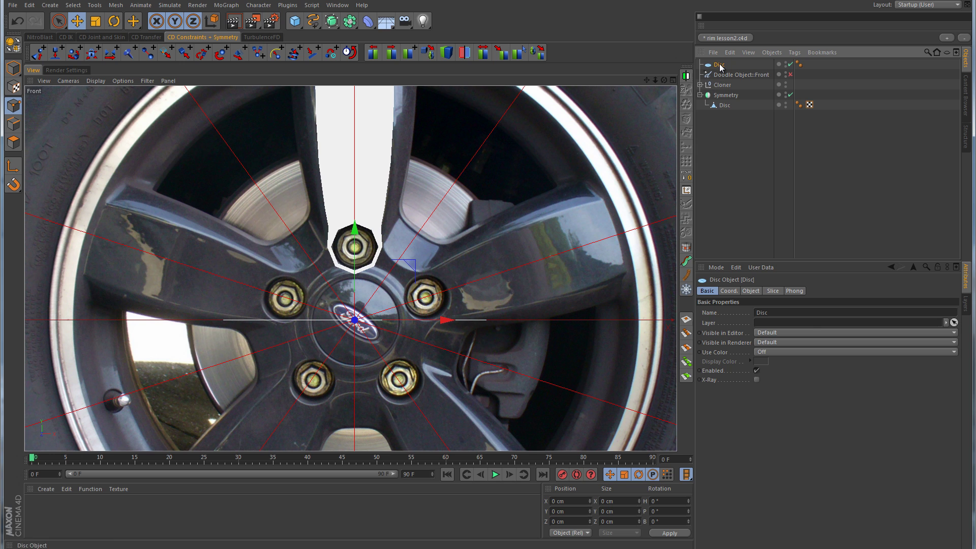
pyautogui.click(752, 291)
pyautogui.click(767, 353)
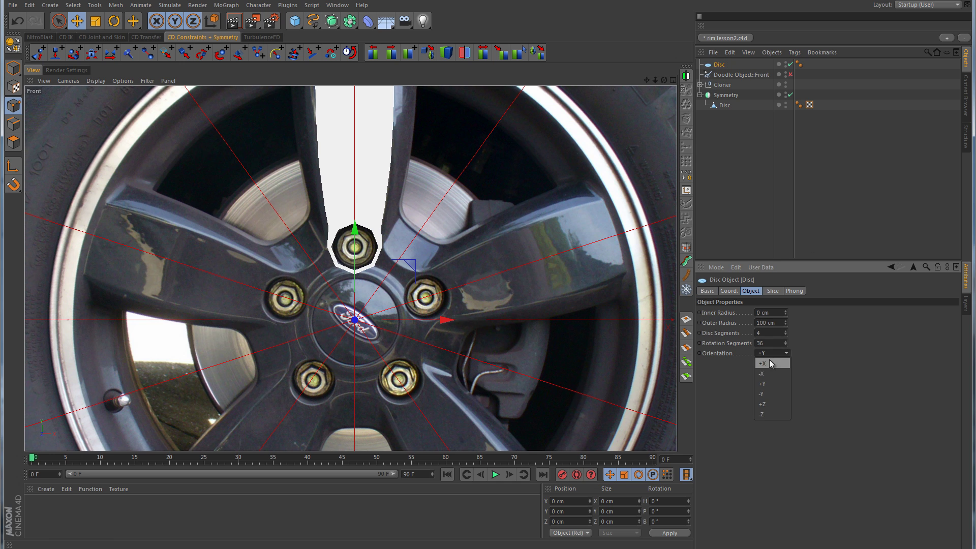
pyautogui.click(773, 404)
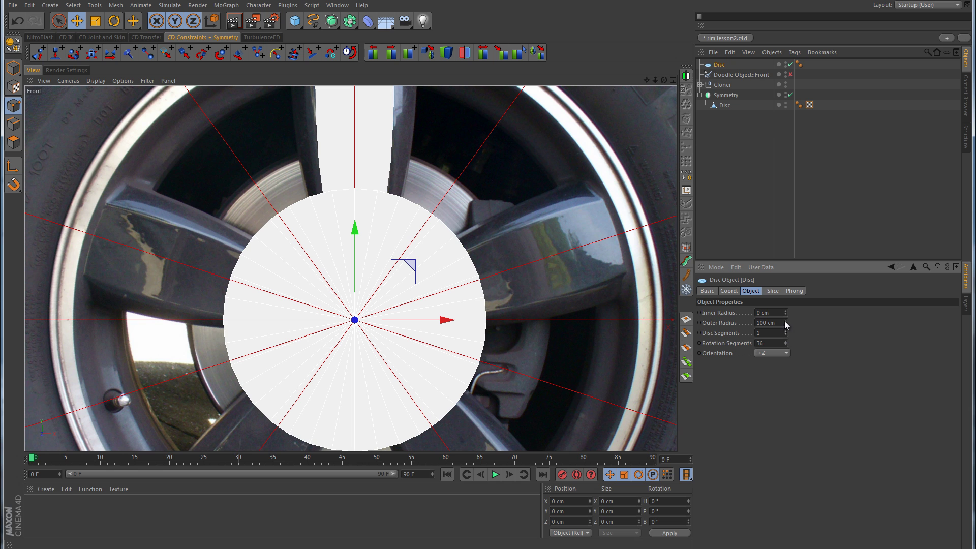
pyautogui.moveTo(786, 322); pyautogui.dragTo(785, 323)
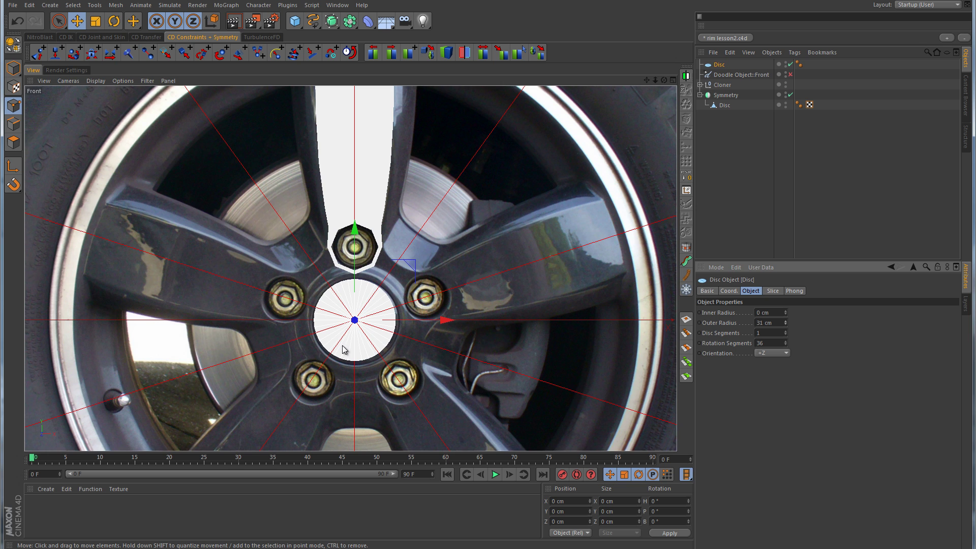
pyautogui.scroll(6, 389, 353)
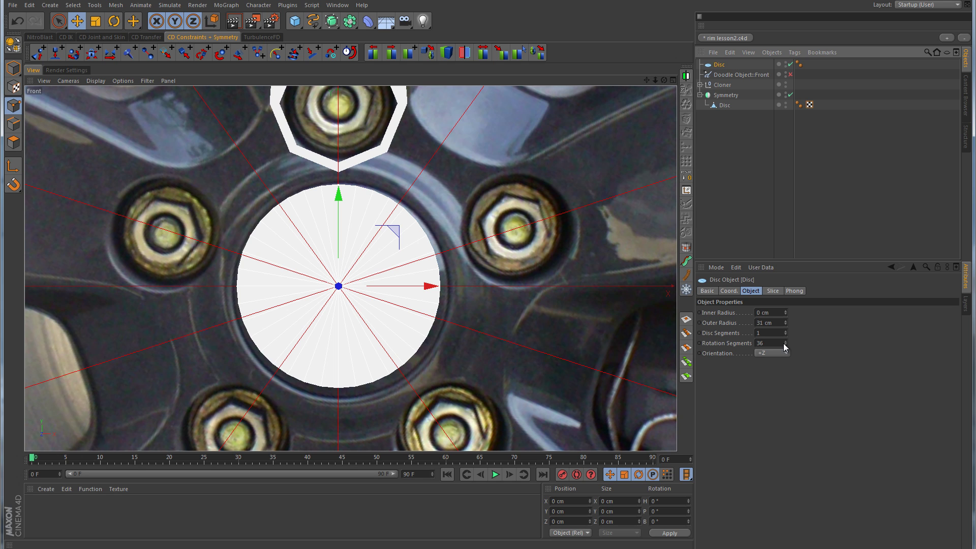
# Set the disc's rotation segments to 20.
pyautogui.hotkey('ctrl', 'z')
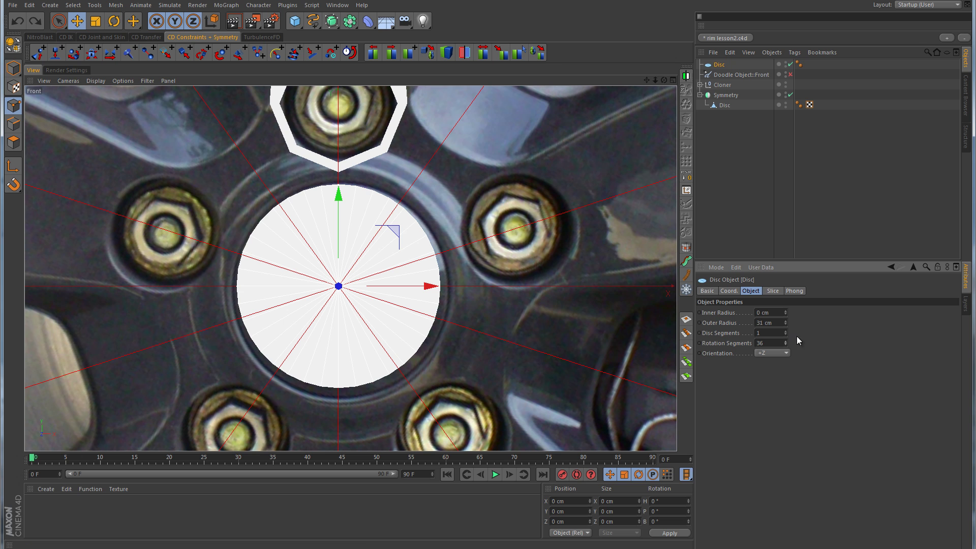
pyautogui.moveTo(785, 343); pyautogui.dragTo(785, 343)
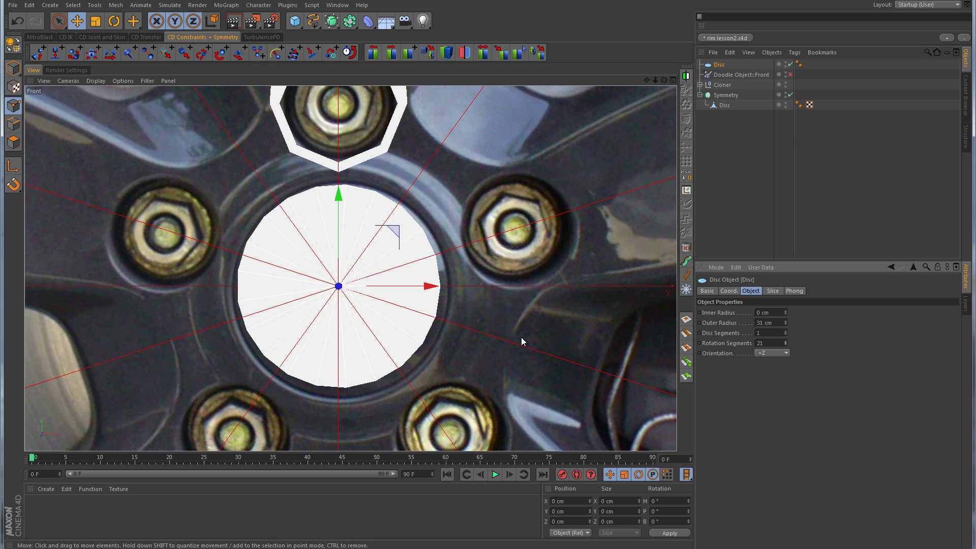
pyautogui.scroll(3, 472, 339)
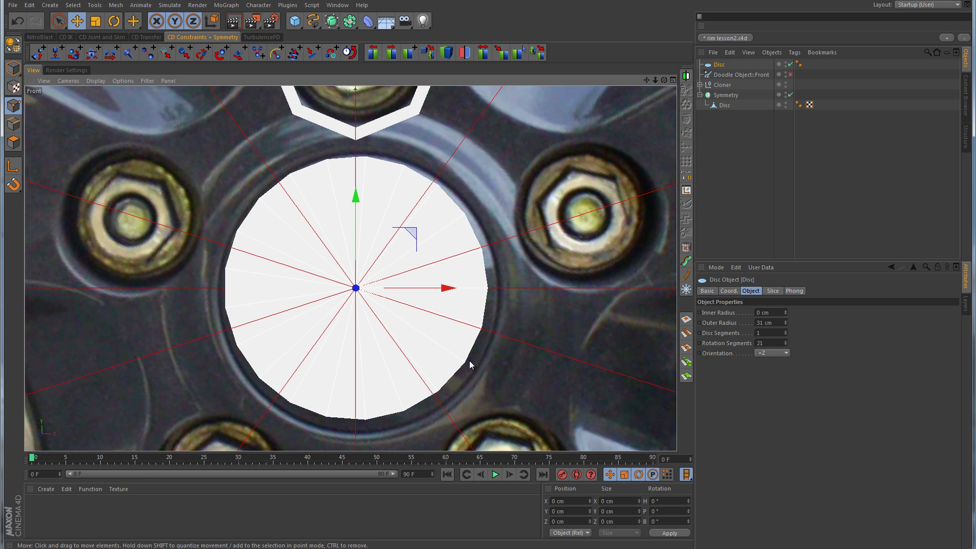
pyautogui.click(786, 344)
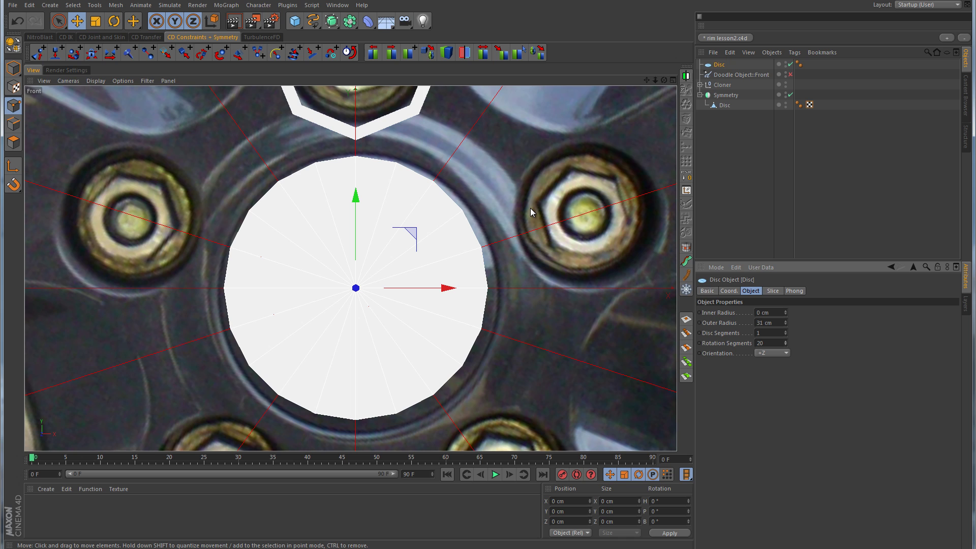
pyautogui.hotkey('ctrl', 'z')
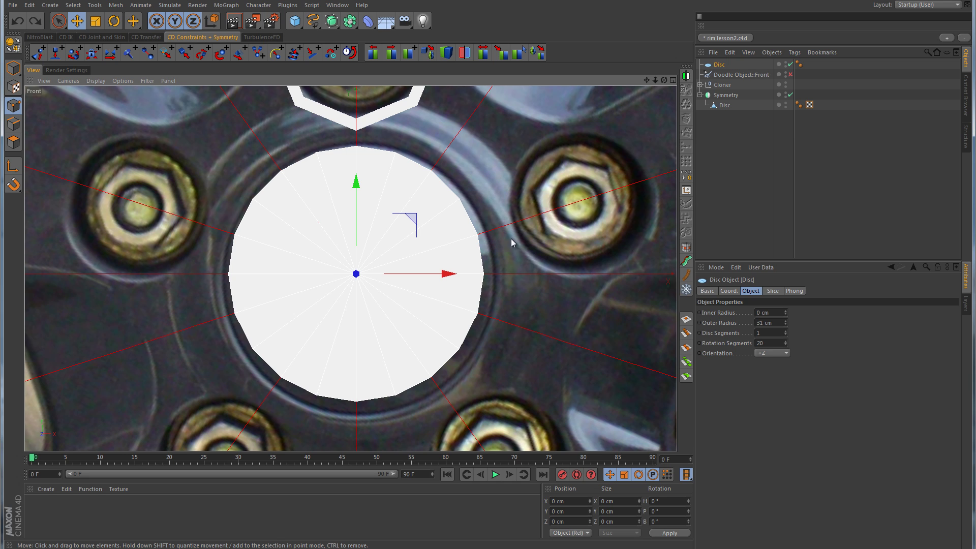
# Set the disc's outer radius to 34 cm and inner radius to 32 cm.
pyautogui.moveTo(655, 80); pyautogui.dragTo(488, 282)
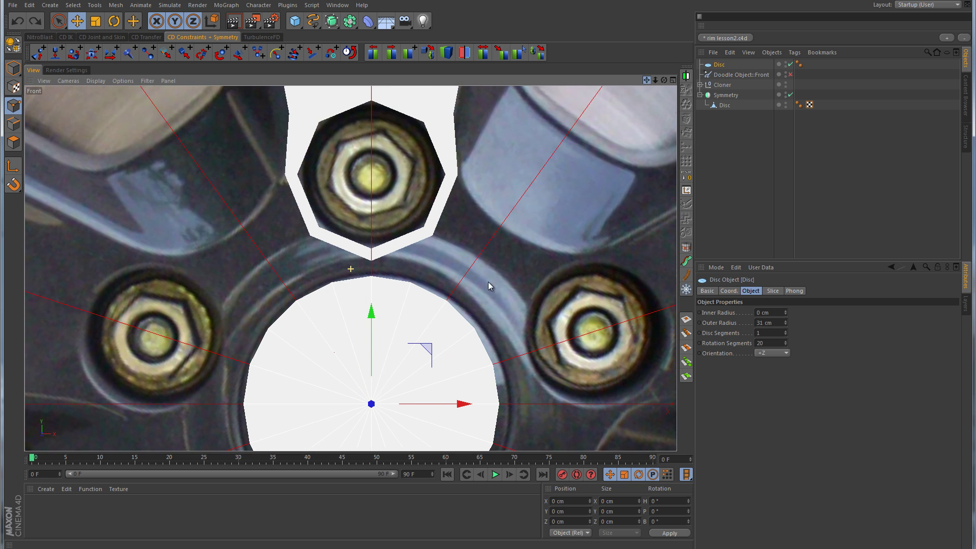
pyautogui.moveTo(654, 80)
pyautogui.mouseDown()
pyautogui.moveTo(489, 280)
pyautogui.moveTo(539, 285)
pyautogui.mouseUp()
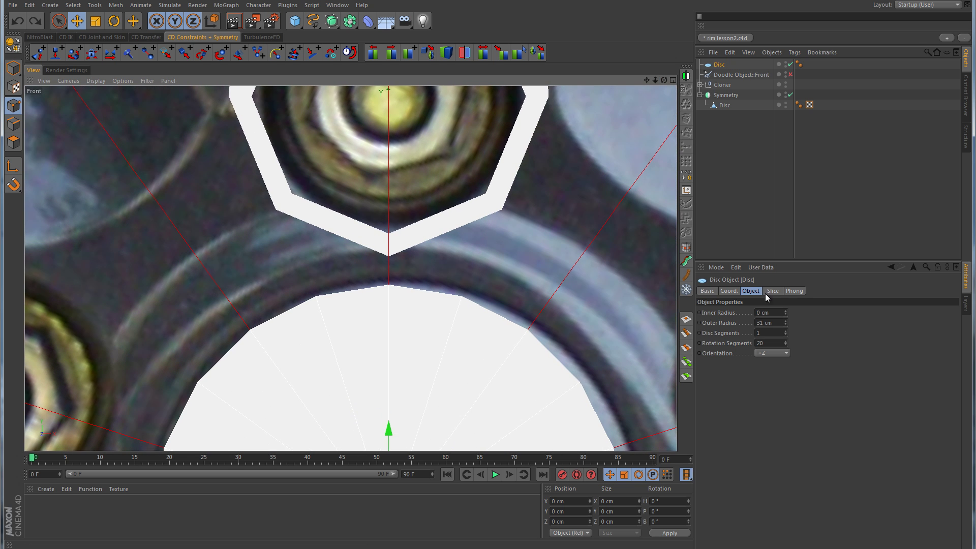
pyautogui.click(786, 320)
pyautogui.click(786, 320)
pyautogui.click(786, 321)
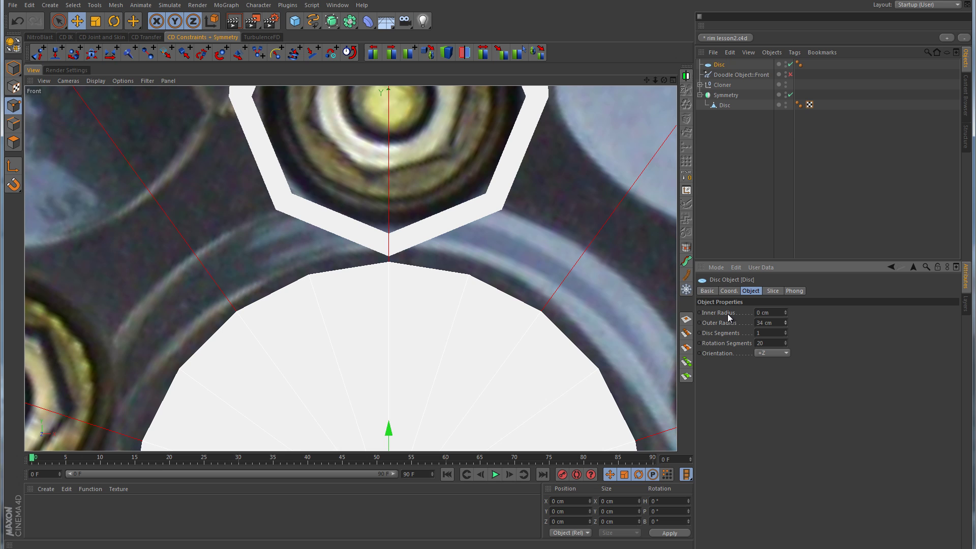
pyautogui.moveTo(785, 310); pyautogui.dragTo(786, 310)
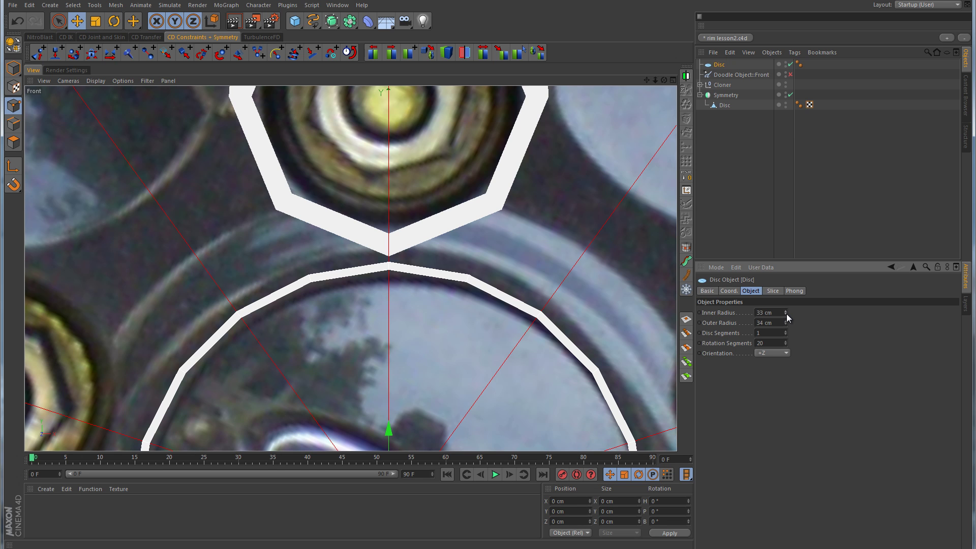
pyautogui.click(786, 313)
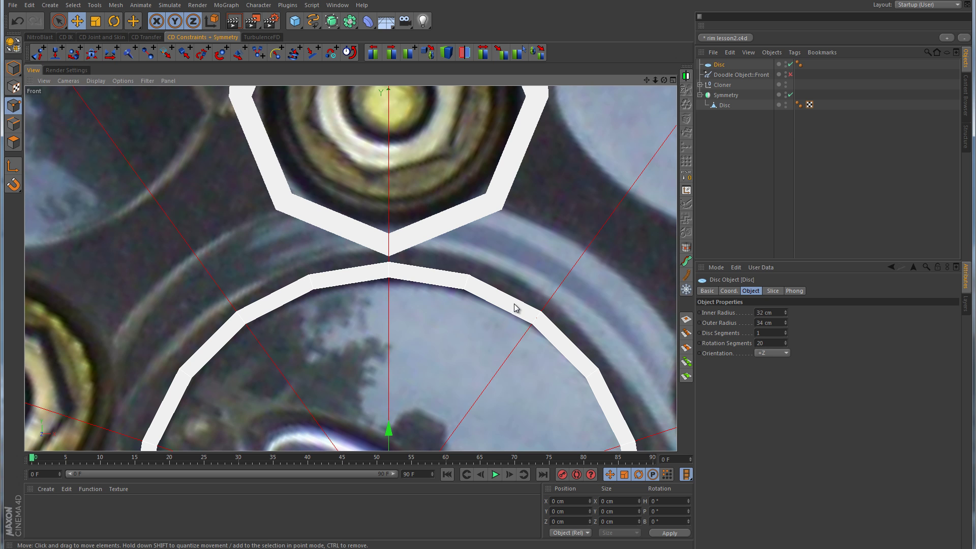
pyautogui.scroll(-3, 503, 312)
pyautogui.scroll(2, 501, 318)
pyautogui.scroll(-1, 508, 315)
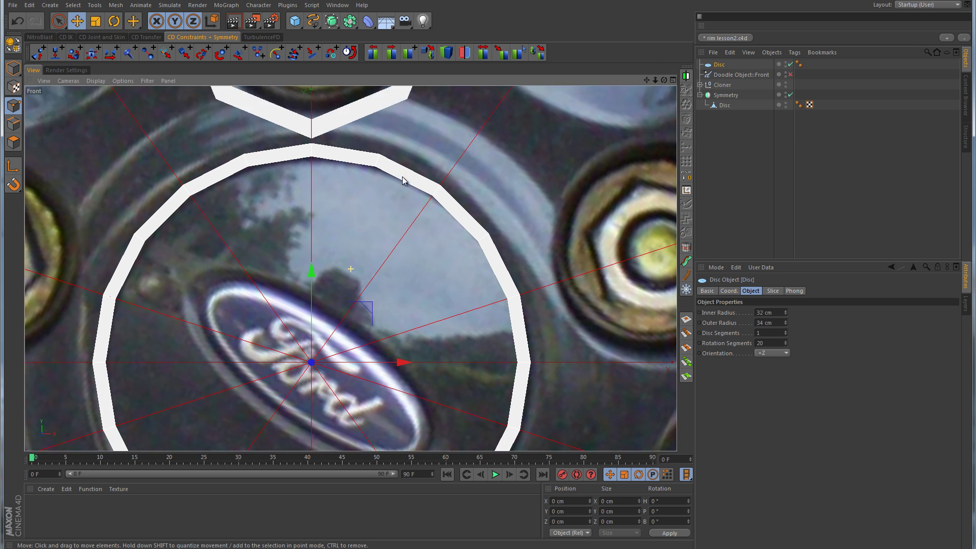
pyautogui.keyDown('alt'); pyautogui.moveTo(403, 180); pyautogui.dragTo(463, 252, button='middle'); pyautogui.keyUp('alt')
pyautogui.scroll(-2, 464, 254)
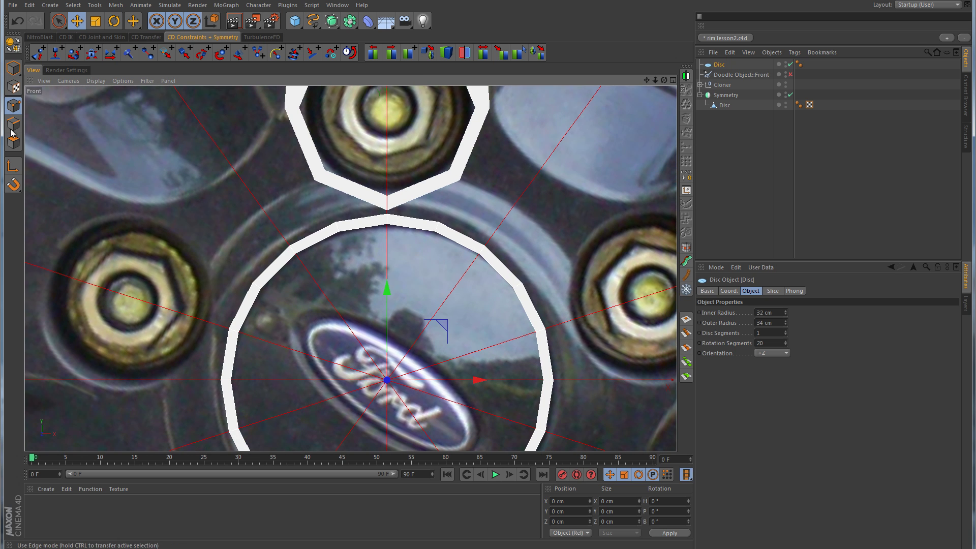
# Make the ring editable and delete its side and bottom polygons.
pyautogui.click(18, 46)
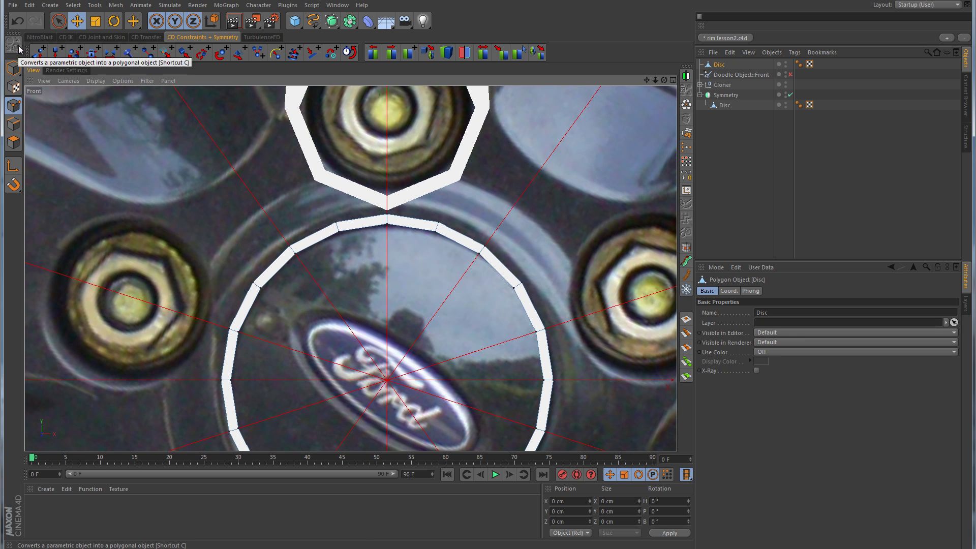
pyautogui.click(13, 142)
pyautogui.click(58, 21)
pyautogui.scroll(-3, 389, 267)
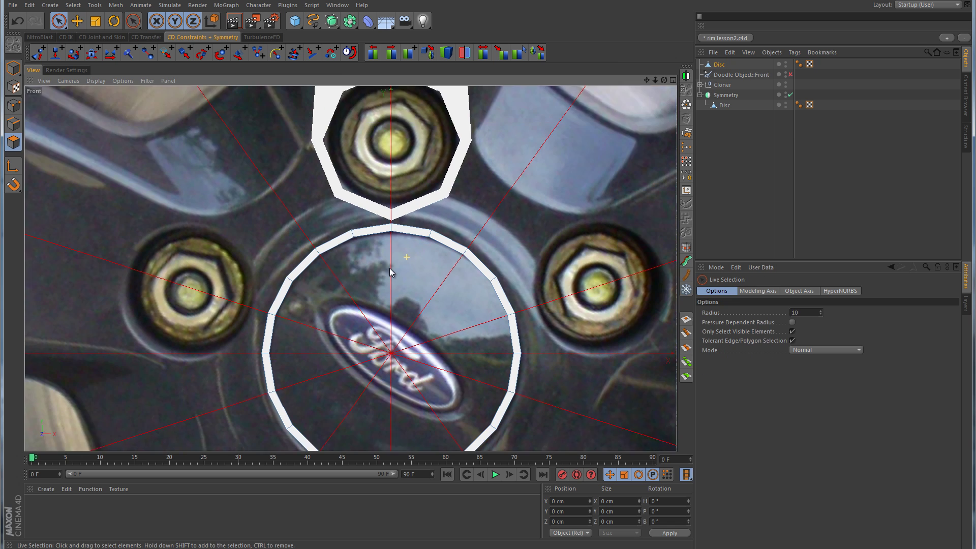
pyautogui.keyDown('alt'); pyautogui.moveTo(390, 268); pyautogui.dragTo(406, 219, button='middle'); pyautogui.keyUp('alt')
pyautogui.moveTo(492, 218)
pyautogui.mouseDown()
pyautogui.moveTo(501, 312)
pyautogui.moveTo(477, 361)
pyautogui.moveTo(385, 390)
pyautogui.moveTo(322, 371)
pyautogui.moveTo(289, 314)
pyautogui.moveTo(281, 268)
pyautogui.moveTo(310, 205)
pyautogui.moveTo(370, 179)
pyautogui.mouseUp()
pyautogui.press('Delete')
pyautogui.press('Delete')
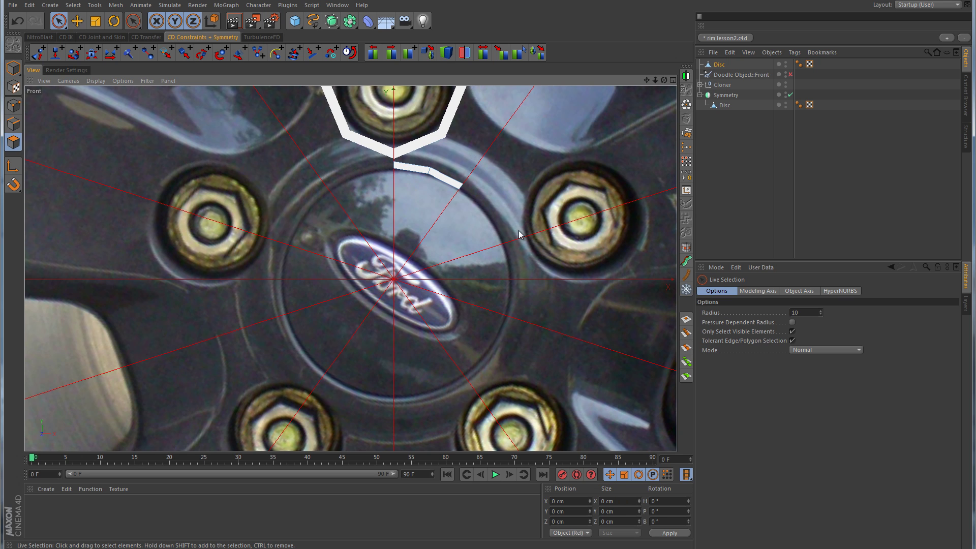
# Reverse the normals of the two remaining top segments and optimize the mesh.
pyautogui.moveTo(403, 167); pyautogui.dragTo(448, 179)
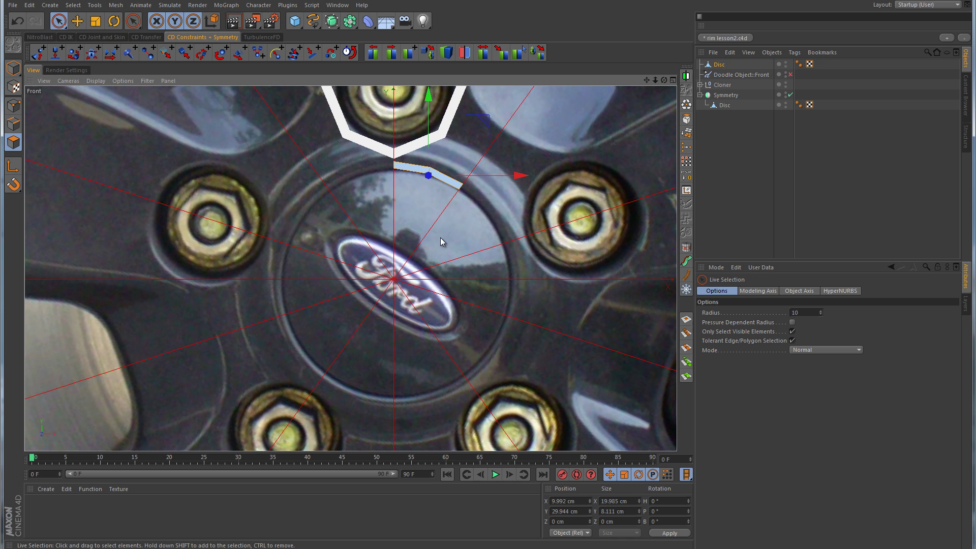
pyautogui.press('u')
pyautogui.press('r')
pyautogui.click(14, 106)
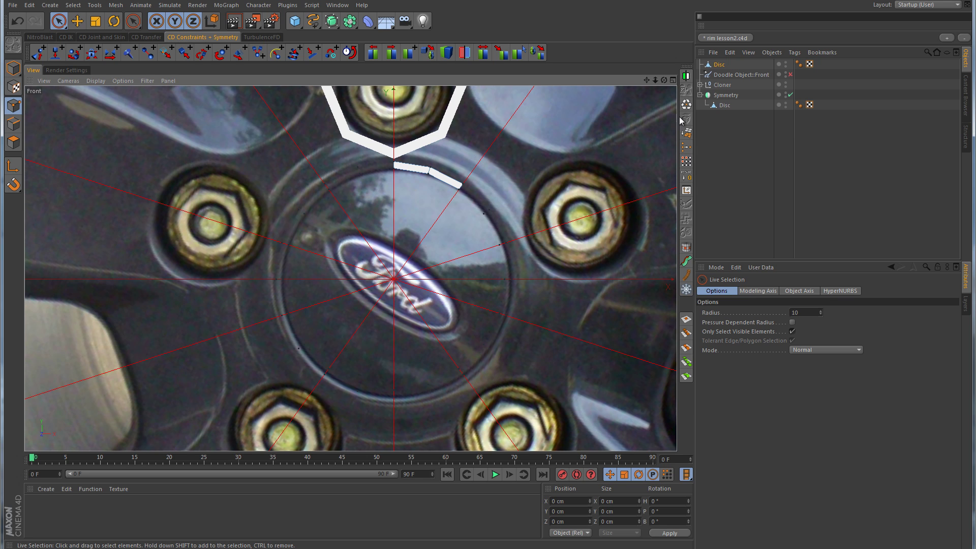
pyautogui.click(689, 104)
pyautogui.moveTo(485, 251); pyautogui.dragTo(444, 318, button='middle')
pyautogui.scroll(5, 444, 318)
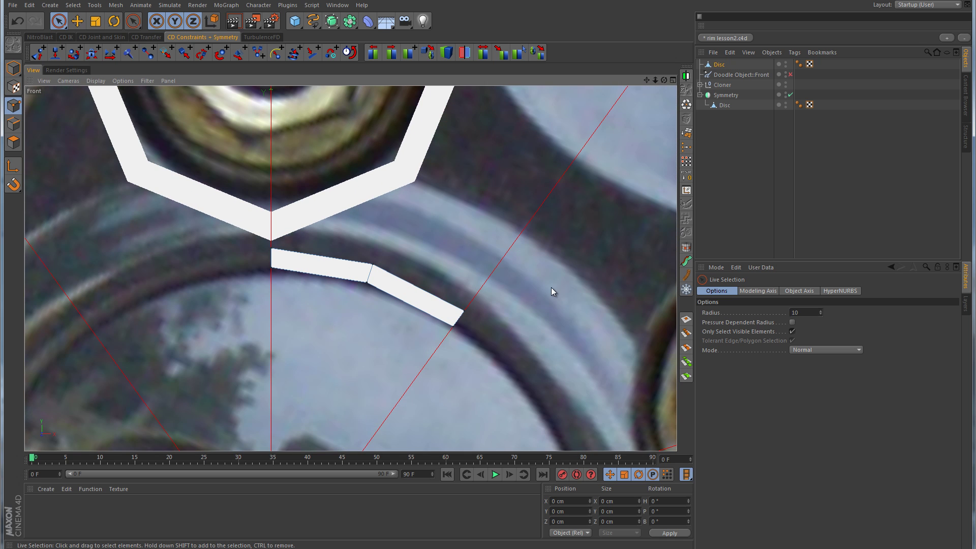